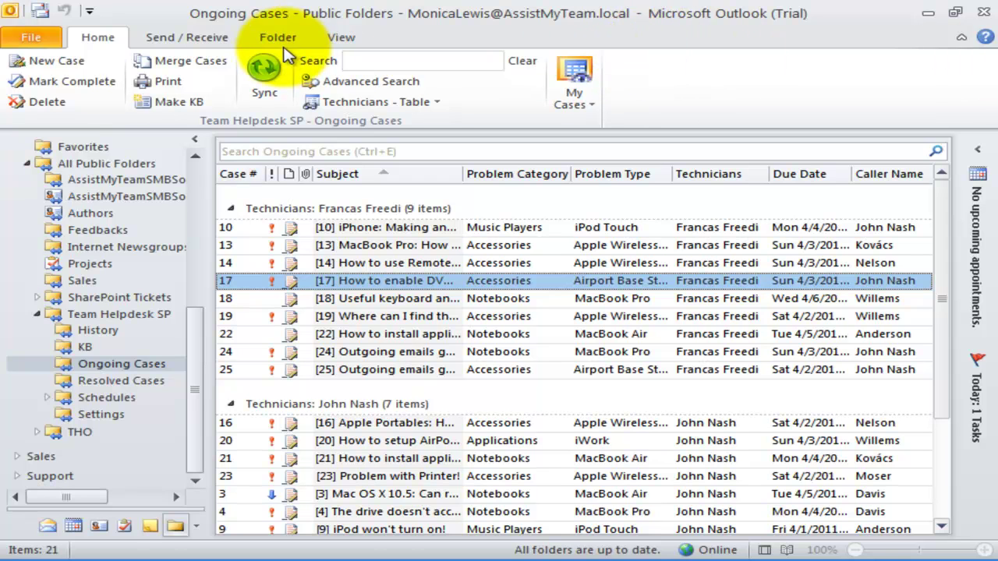
Step: Show the Team Helpdesk Manager SP page in backstage and scroll its Managerial Settings list
{"action": "left_click", "coordinate": [31, 37]}
{"action": "left_click", "coordinate": [84, 254]}
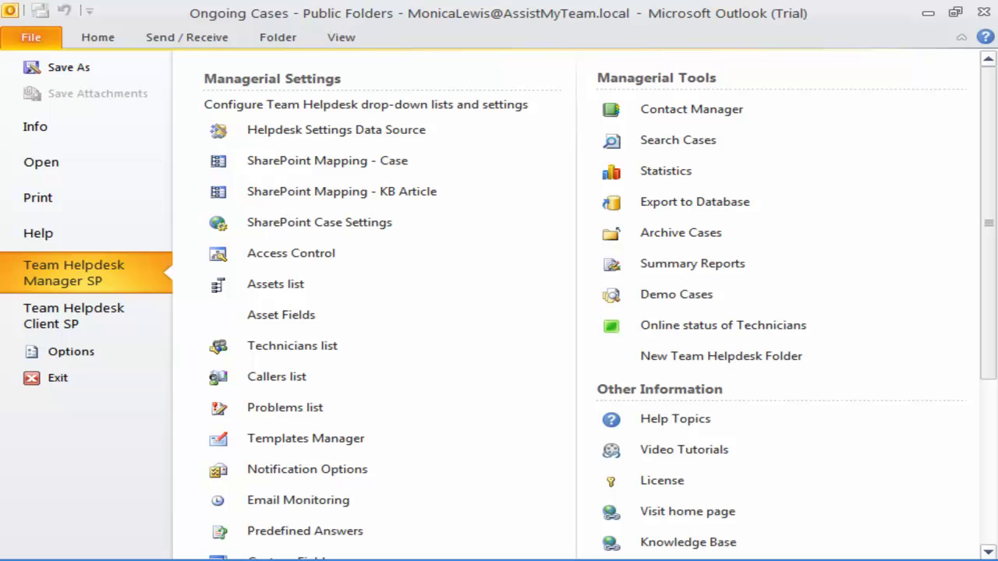
{"action": "left_click", "coordinate": [987, 479]}
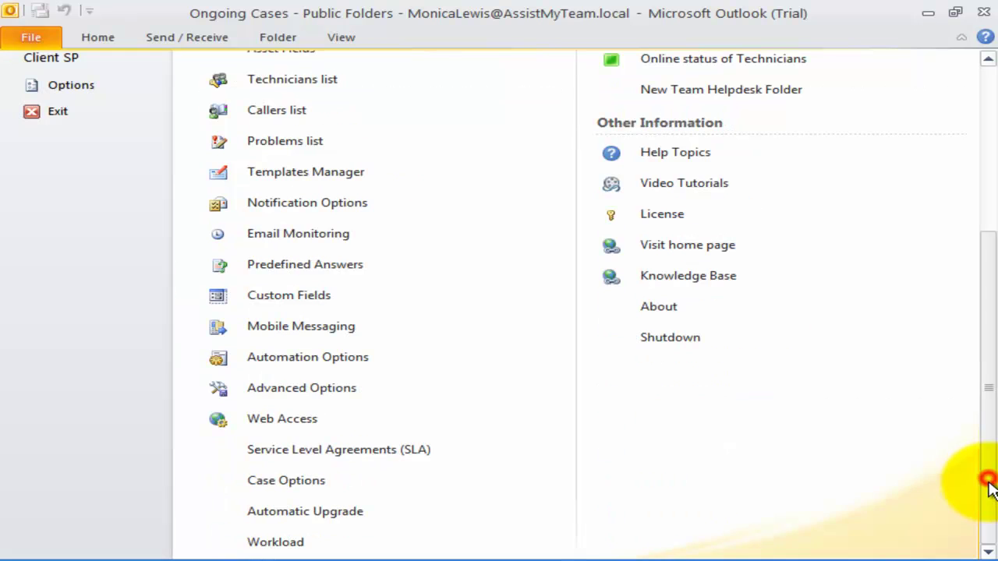
Step: Open Advanced Options in the Administration Panel
{"action": "left_click", "coordinate": [323, 390]}
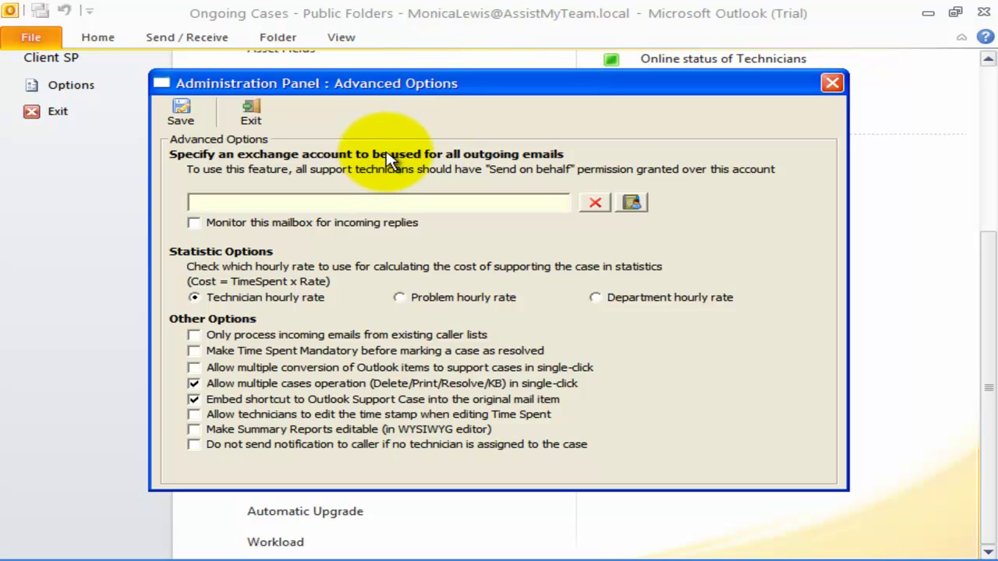
Step: Find Support in the address list and set it as the outgoing-email exchange account
{"action": "left_click_drag", "start_coordinate": [353, 84], "coordinate": [368, 83]}
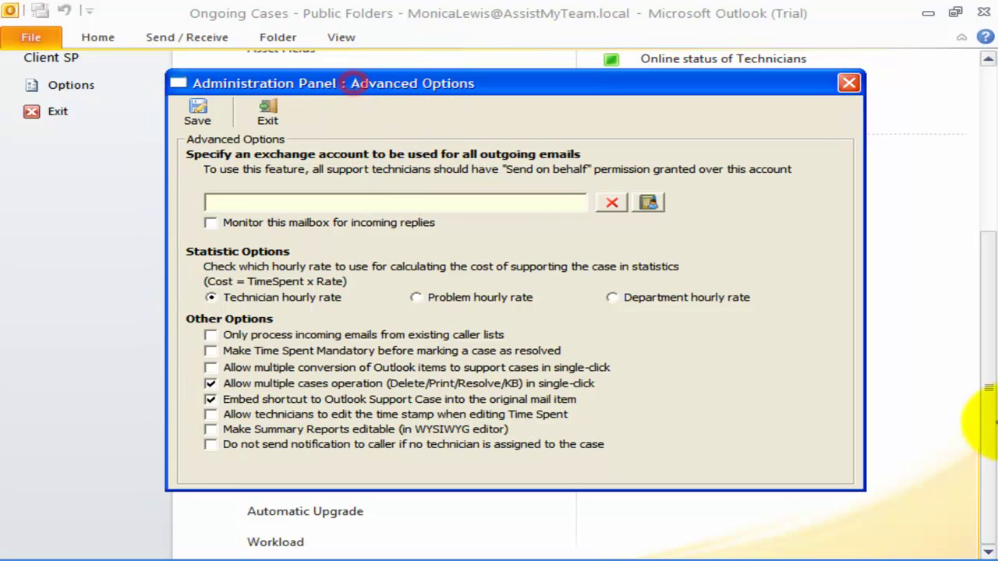
{"action": "left_click", "coordinate": [647, 202]}
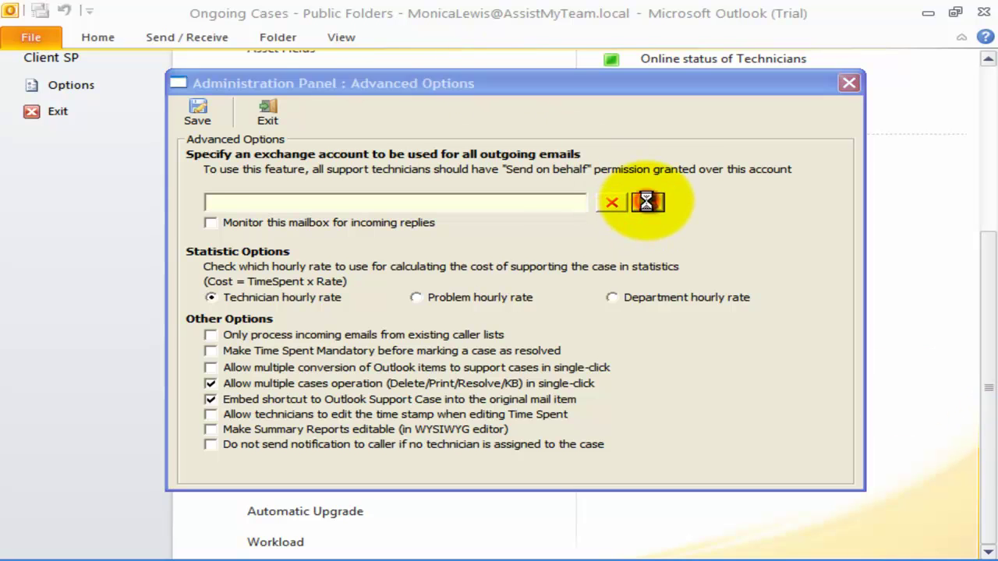
{"action": "left_click", "coordinate": [335, 145]}
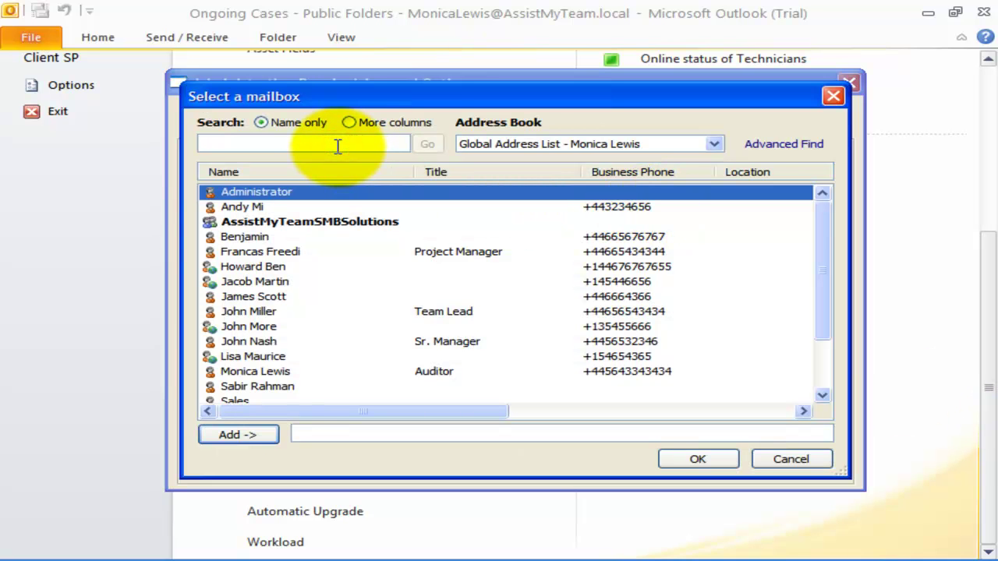
{"action": "type", "text": "Support"}
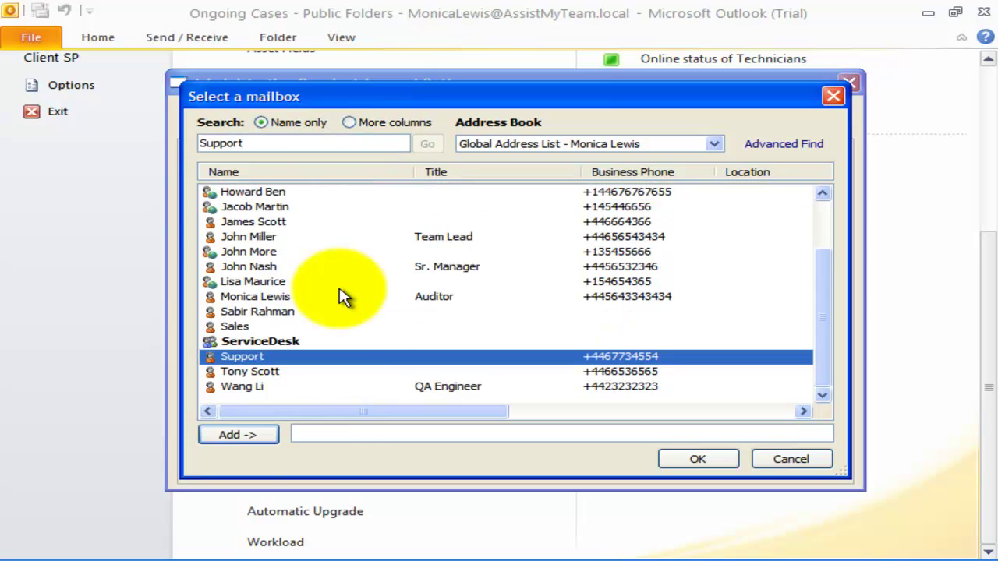
{"action": "left_click", "coordinate": [265, 437]}
{"action": "left_click", "coordinate": [683, 462]}
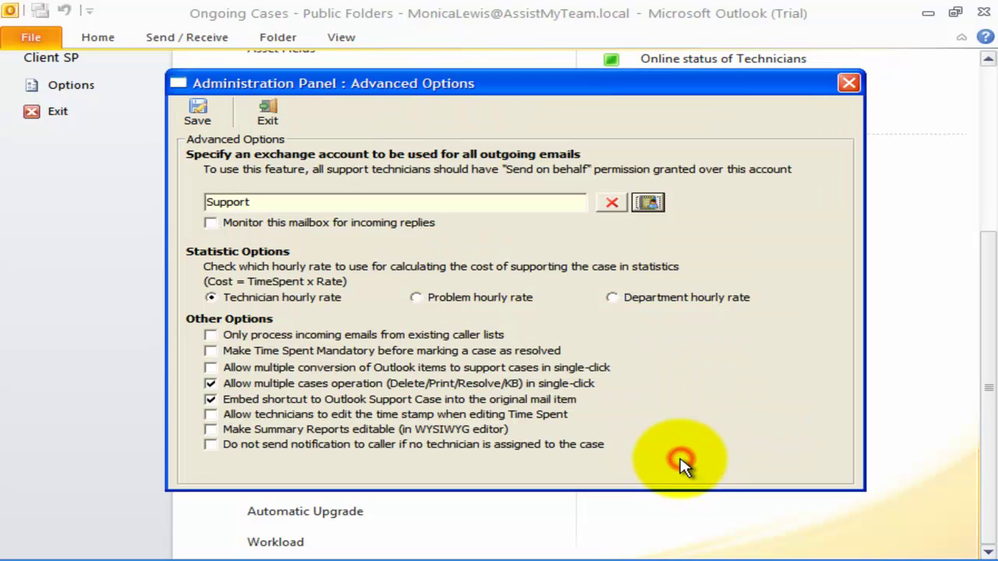
{"action": "left_click", "coordinate": [296, 202]}
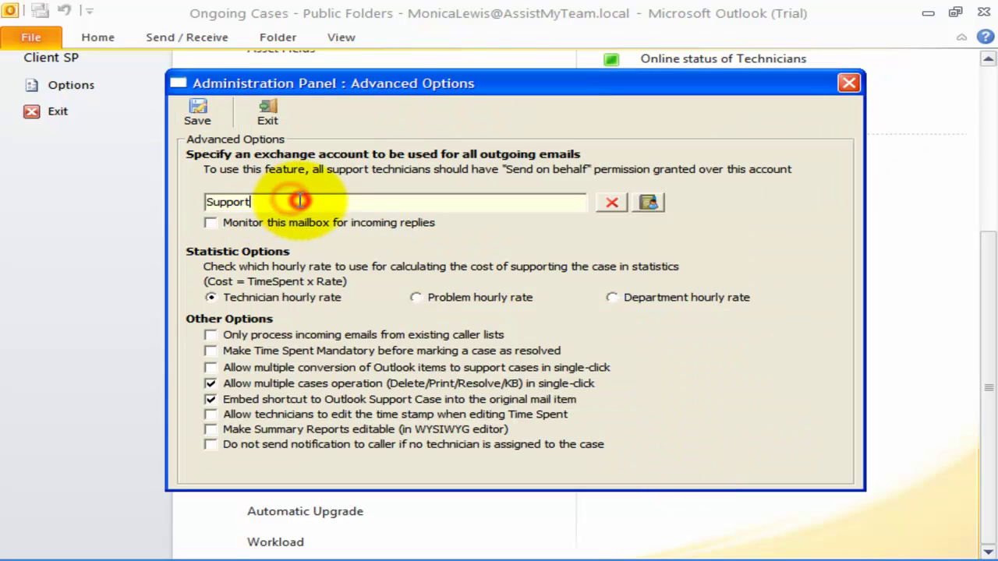
{"action": "left_click_drag", "start_coordinate": [296, 203], "coordinate": [161, 205]}
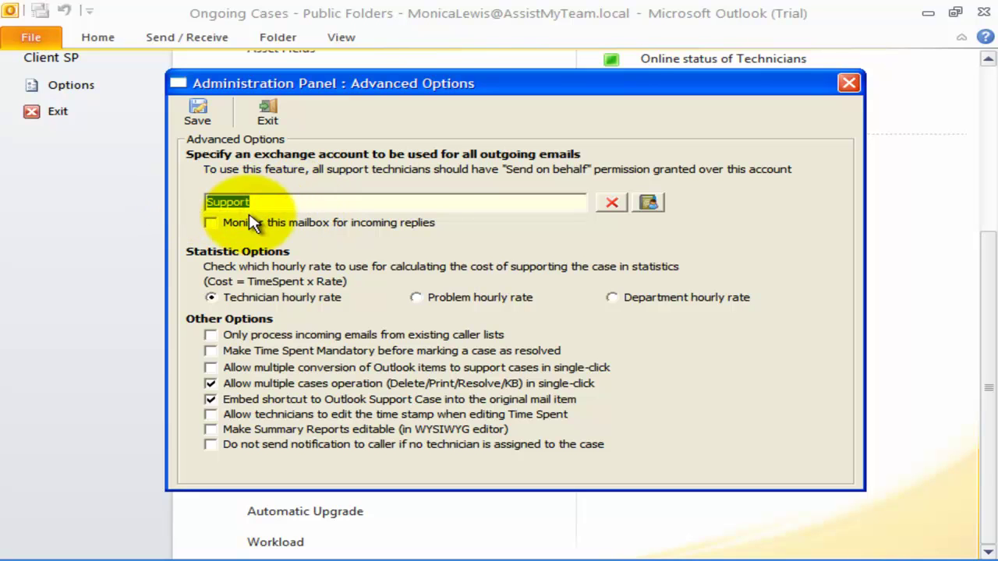
{"action": "left_click", "coordinate": [422, 201]}
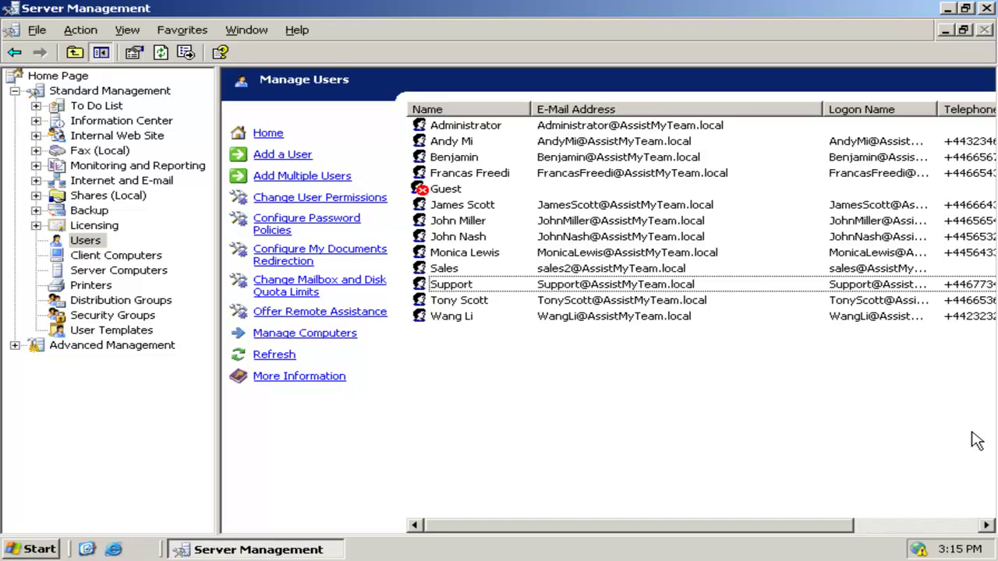
Step: Open the Support account's Exchange General delivery options
{"action": "left_click", "coordinate": [459, 286]}
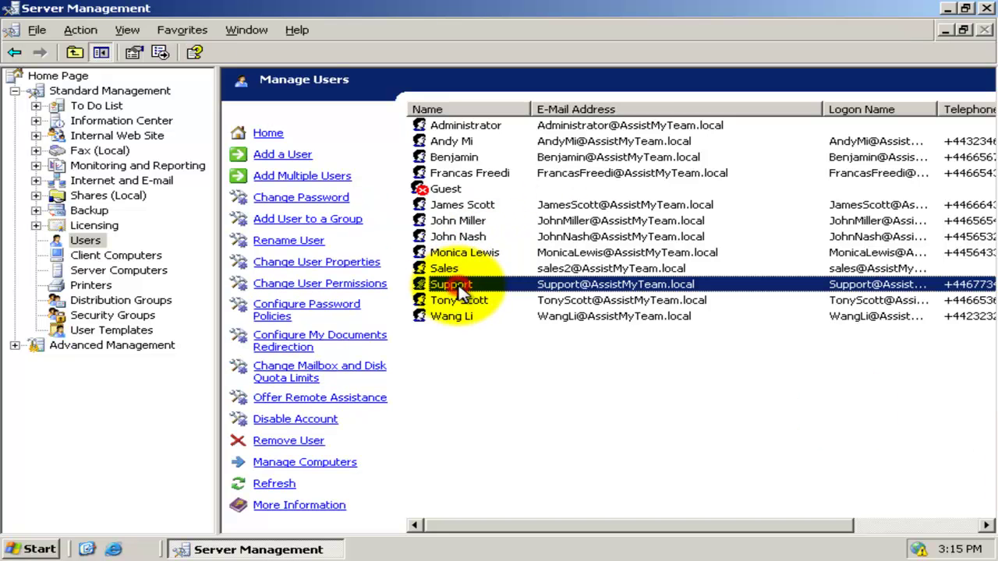
{"action": "right_click", "coordinate": [460, 288]}
{"action": "left_click", "coordinate": [545, 383]}
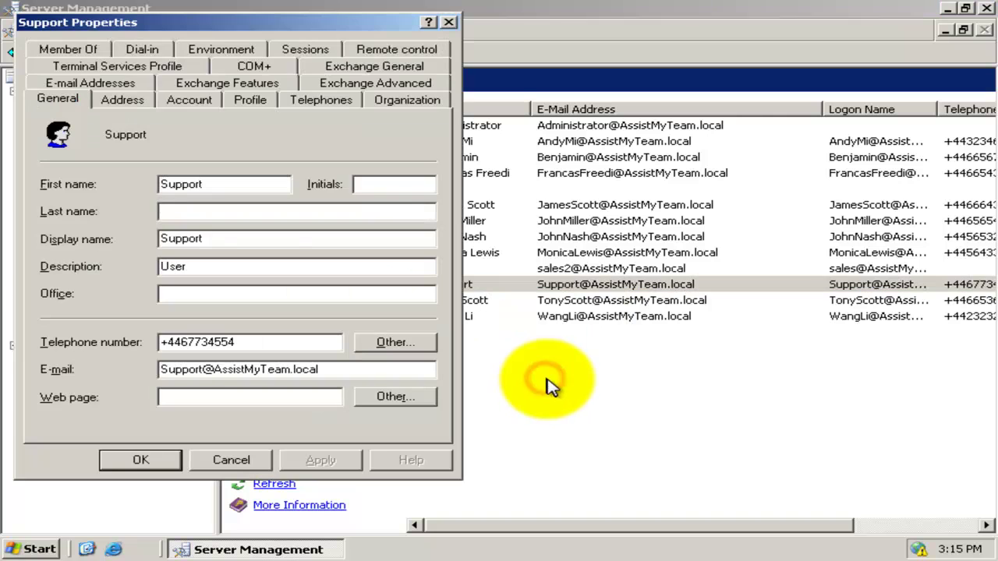
{"action": "left_click", "coordinate": [396, 68]}
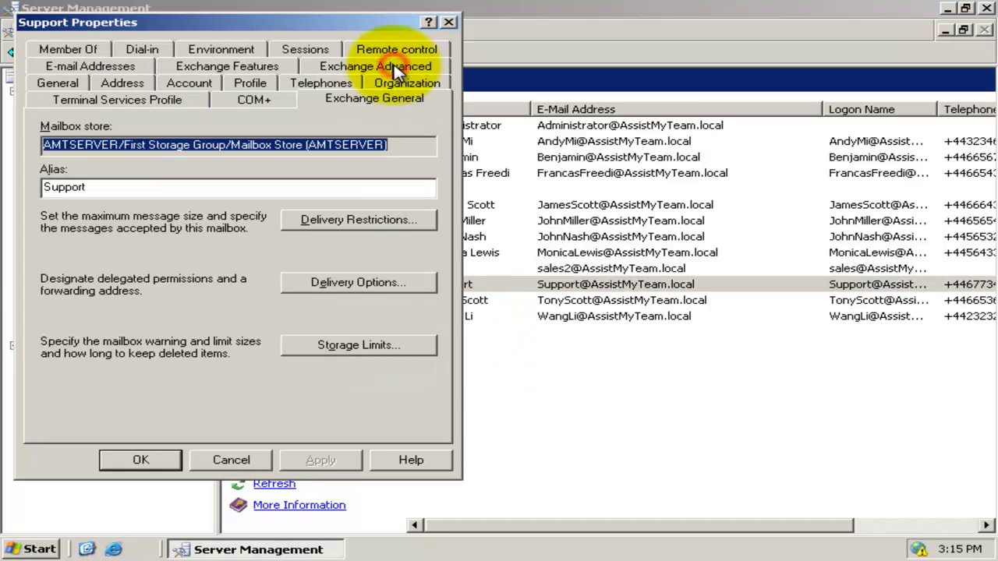
{"action": "left_click", "coordinate": [388, 285]}
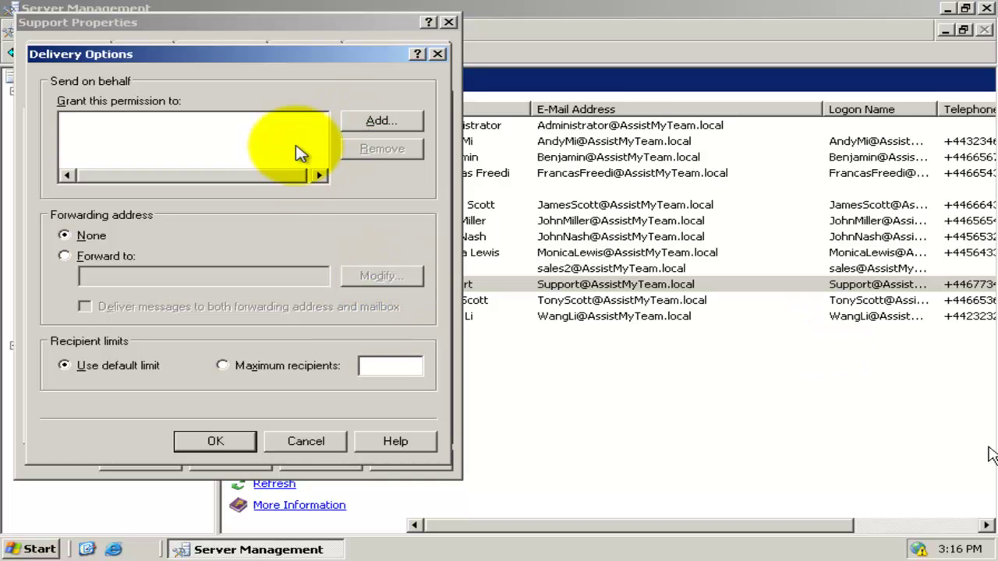
Step: Grant the first technician Send on behalf permission over Support
{"action": "left_click", "coordinate": [364, 125]}
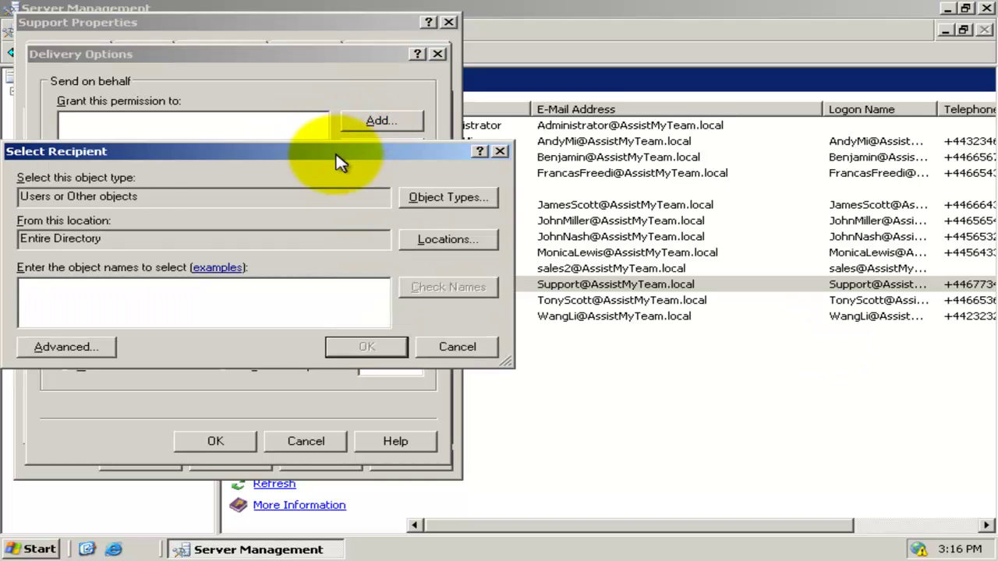
{"action": "left_click_drag", "start_coordinate": [340, 162], "coordinate": [385, 165]}
{"action": "left_click", "coordinate": [270, 314]}
{"action": "type", "text": "Moni"}
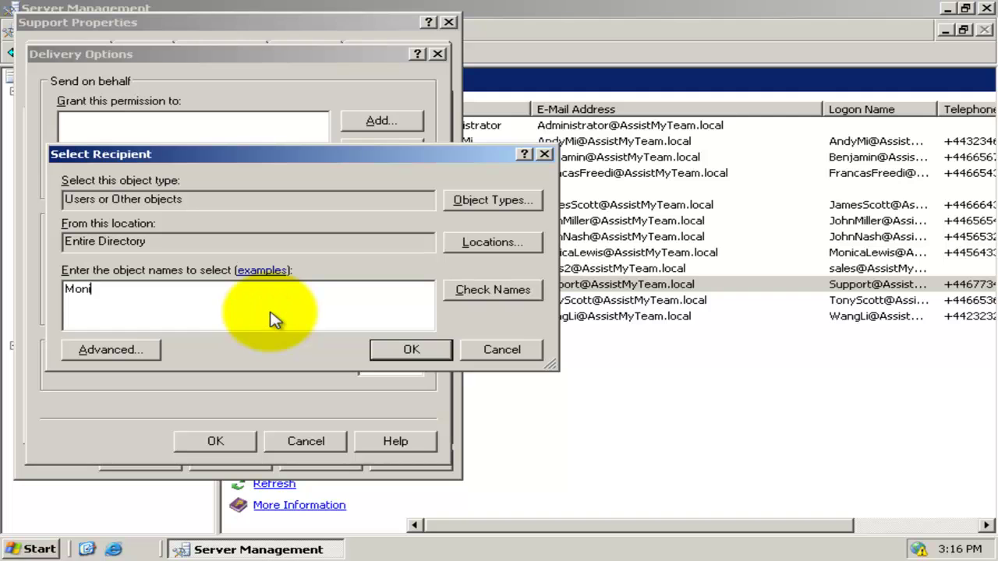
{"action": "type", "text": "ca"}
{"action": "left_click", "coordinate": [517, 293]}
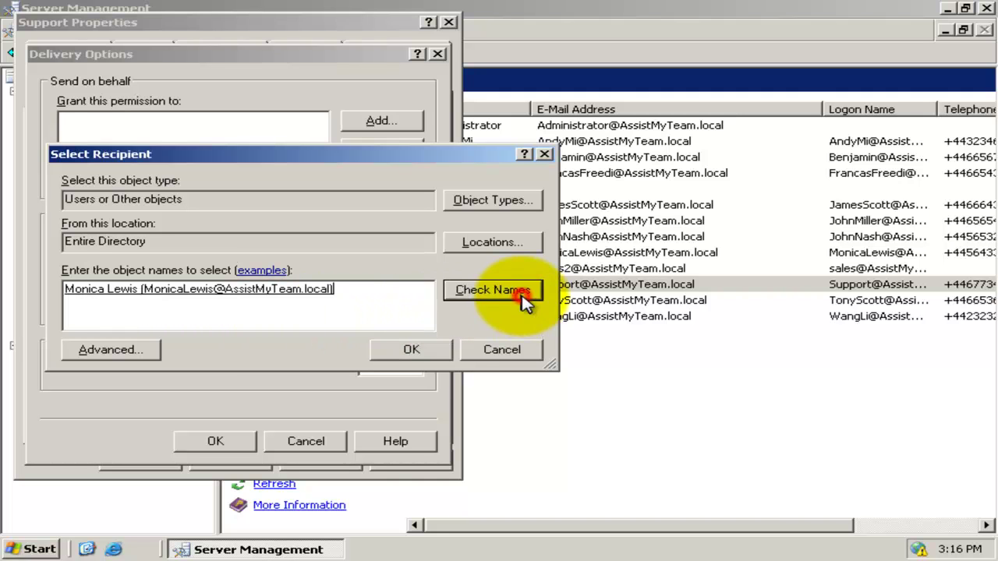
{"action": "left_click", "coordinate": [438, 350]}
{"action": "left_click", "coordinate": [141, 124]}
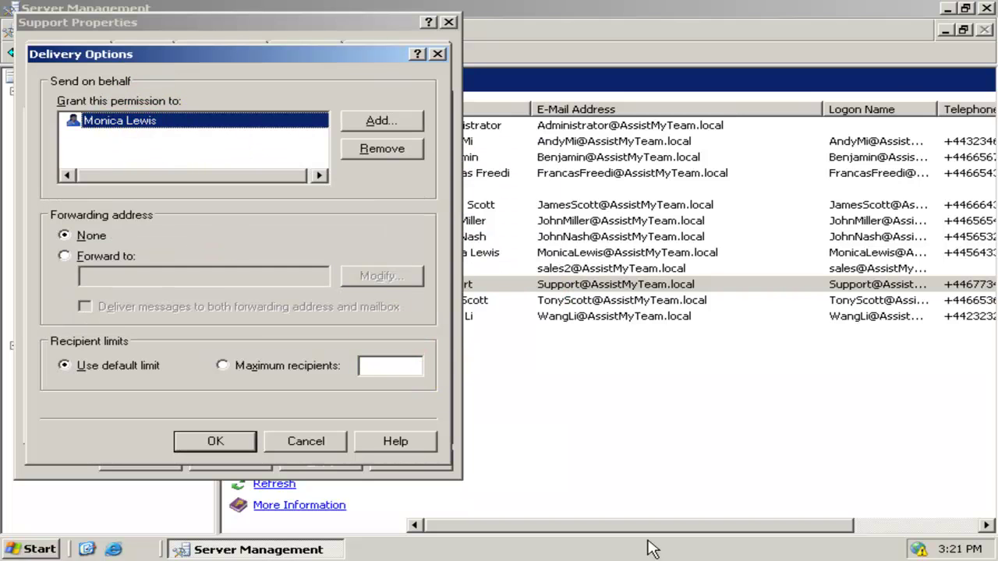
Step: Add the second technician to Send on behalf and close the Support properties
{"action": "left_click", "coordinate": [380, 121]}
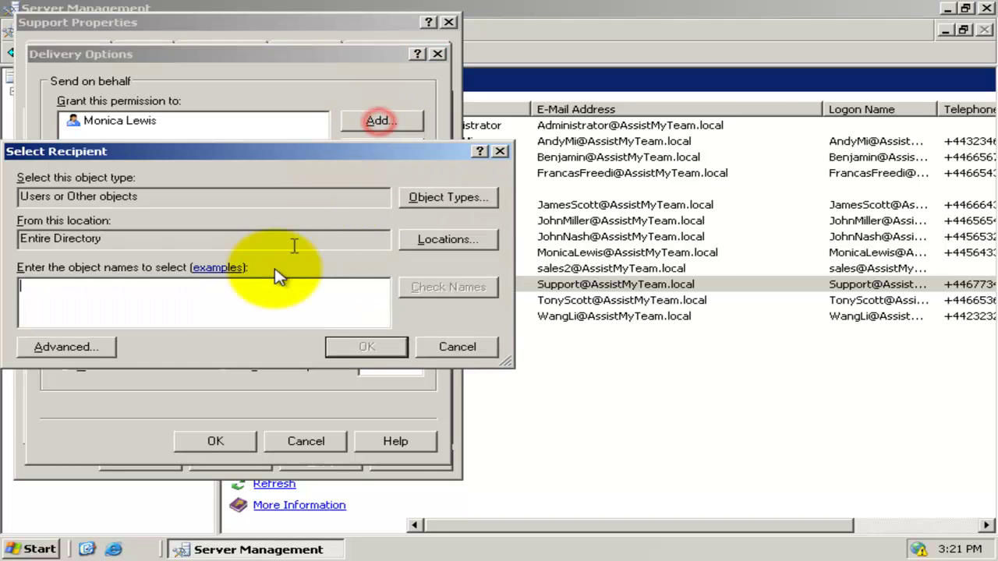
{"action": "left_click", "coordinate": [257, 319]}
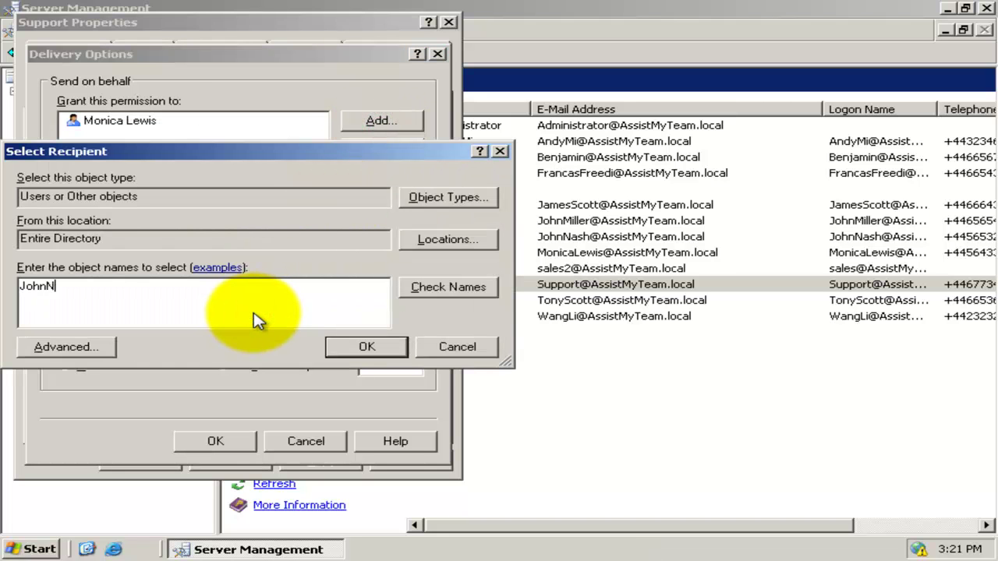
{"action": "left_click", "coordinate": [441, 288]}
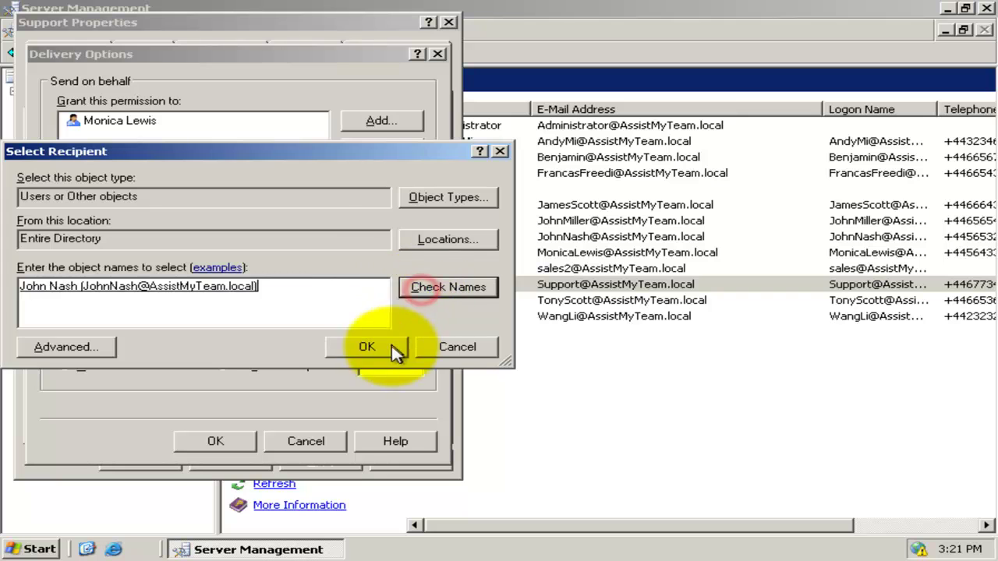
{"action": "left_click", "coordinate": [393, 351]}
{"action": "left_click", "coordinate": [227, 440]}
{"action": "left_click", "coordinate": [160, 466]}
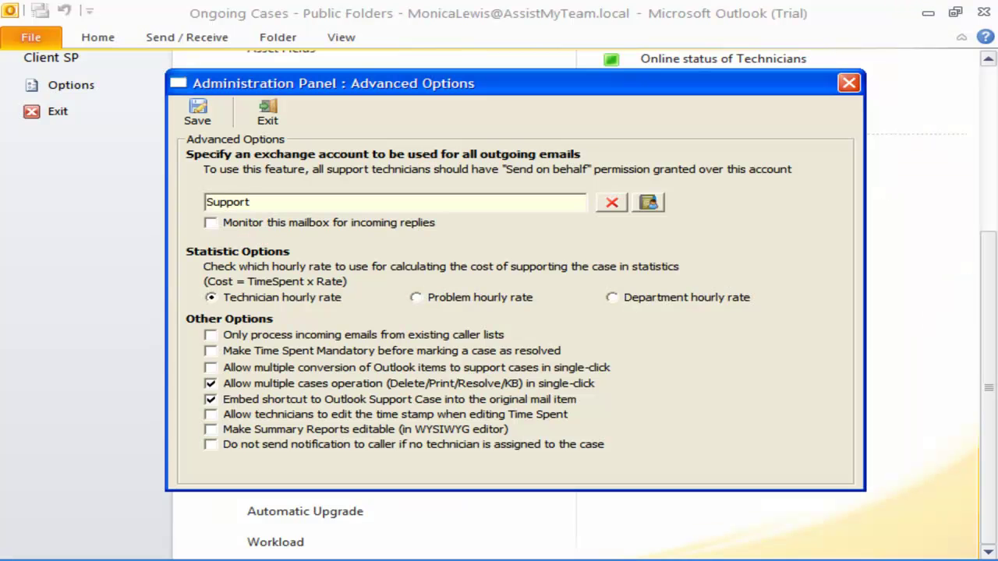
Step: Save the advanced options and return to Ongoing Cases, selecting case 25
{"action": "left_click", "coordinate": [390, 199]}
{"action": "left_click", "coordinate": [209, 121]}
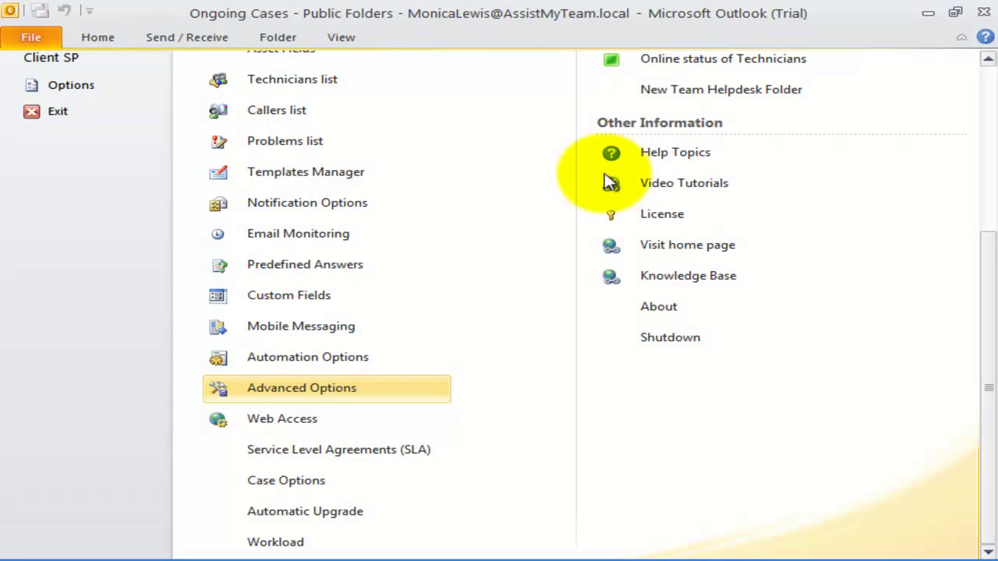
{"action": "left_click", "coordinate": [112, 38]}
{"action": "left_click", "coordinate": [590, 371]}
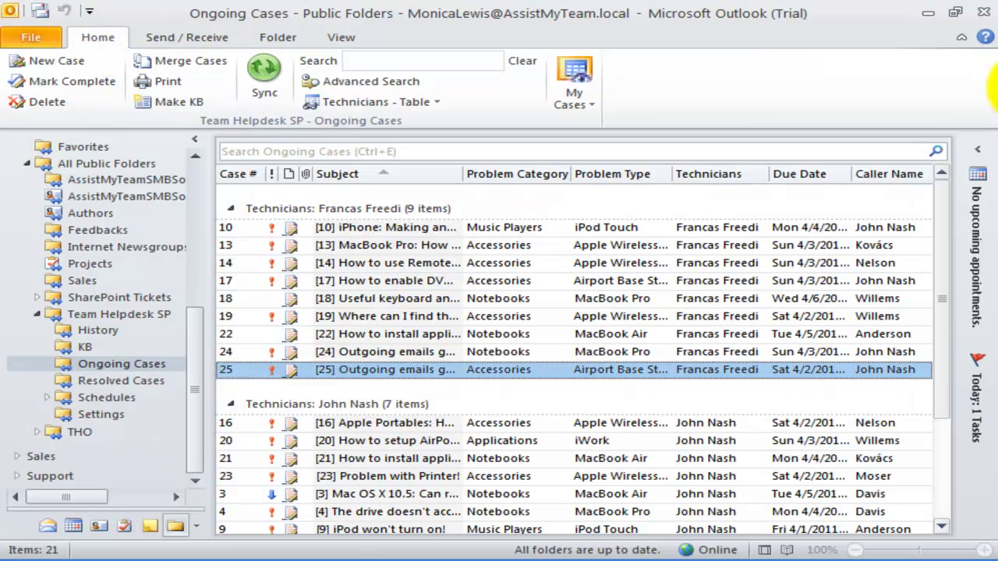
Step: Open case 25, check a reply shows Support as sender, then discard it and close
{"action": "double_click", "coordinate": [590, 371]}
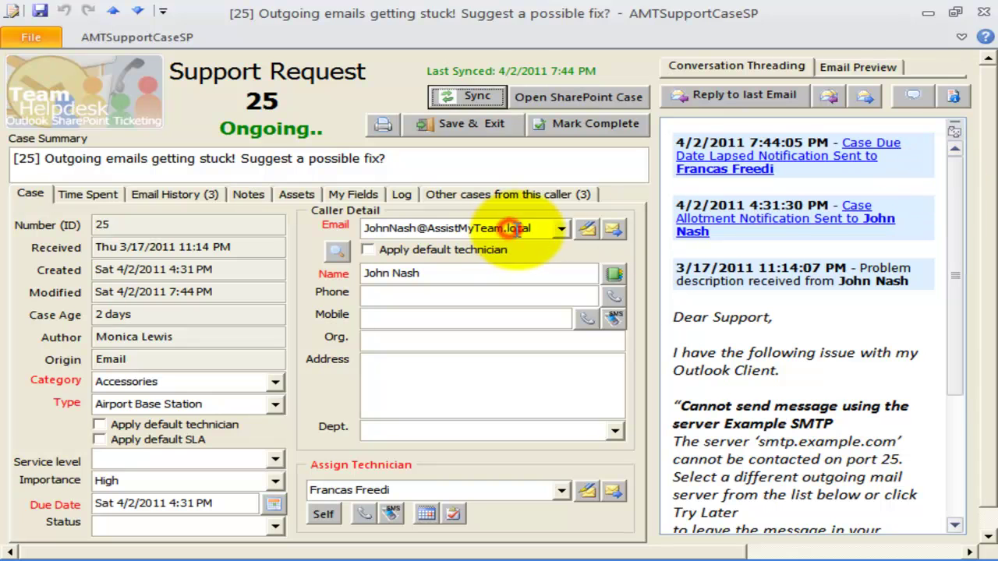
{"action": "scroll", "coordinate": [725, 105], "scroll_direction": "right", "scroll_amount": 5}
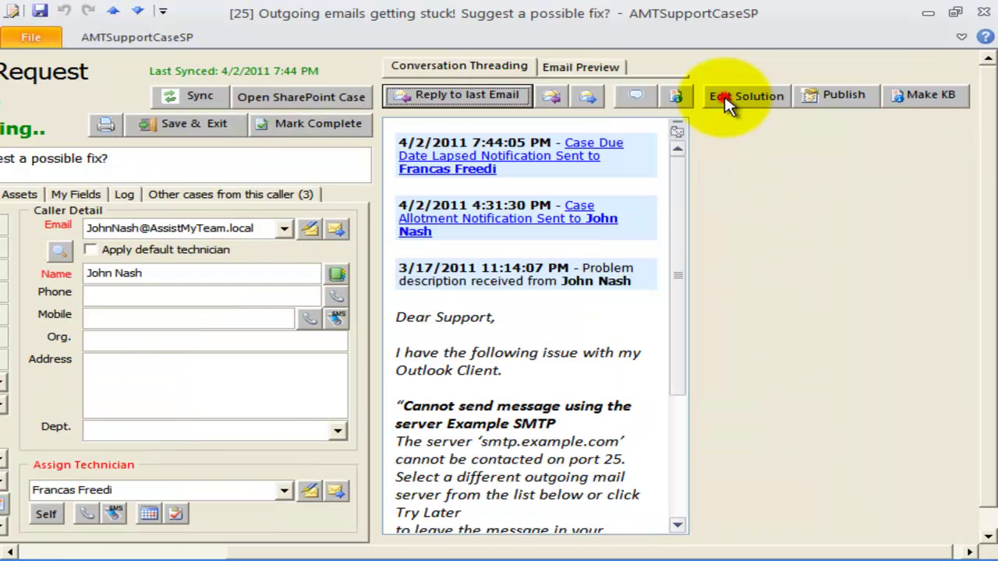
{"action": "left_click", "coordinate": [471, 96]}
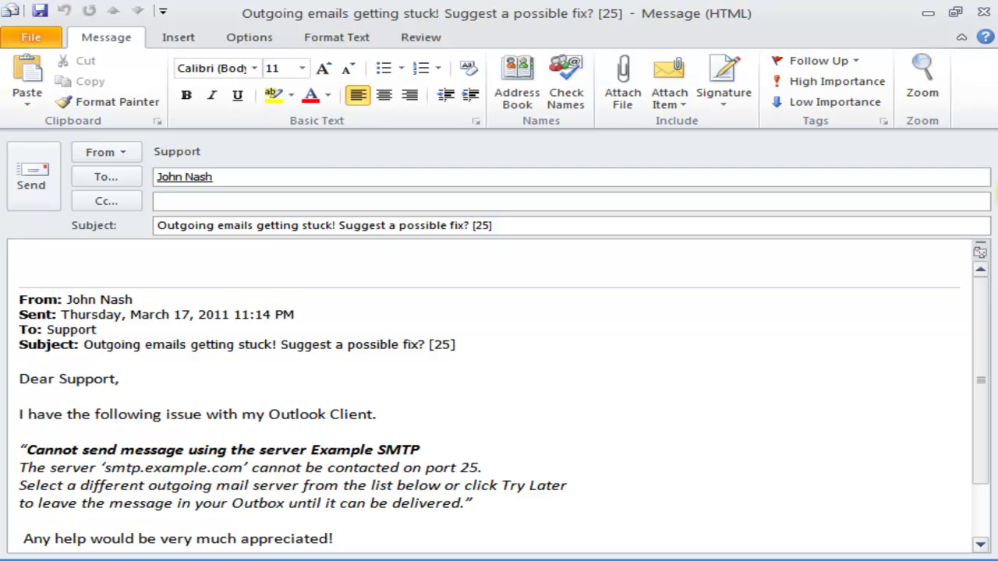
{"action": "left_click", "coordinate": [980, 12]}
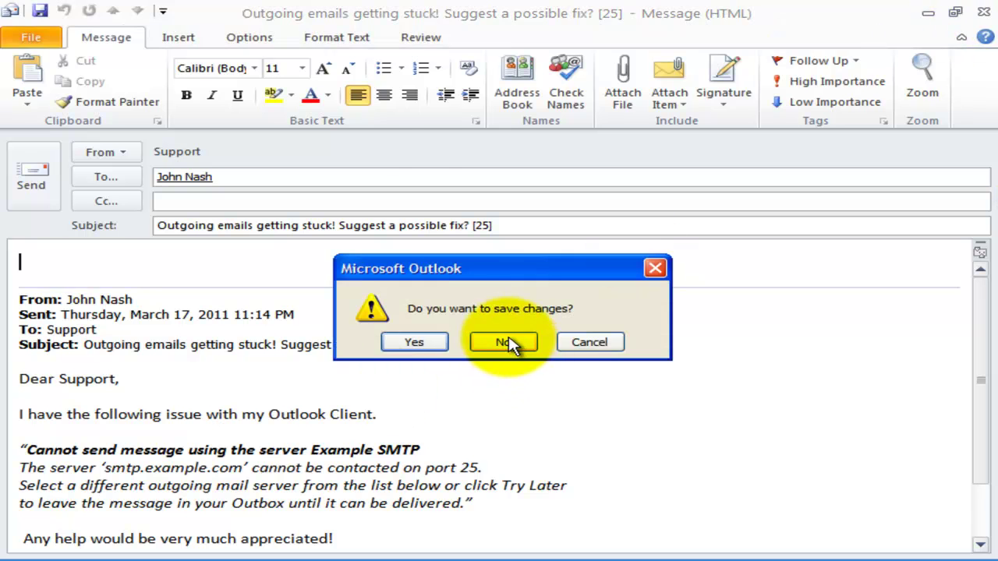
{"action": "left_click", "coordinate": [507, 343]}
{"action": "left_click", "coordinate": [983, 11]}
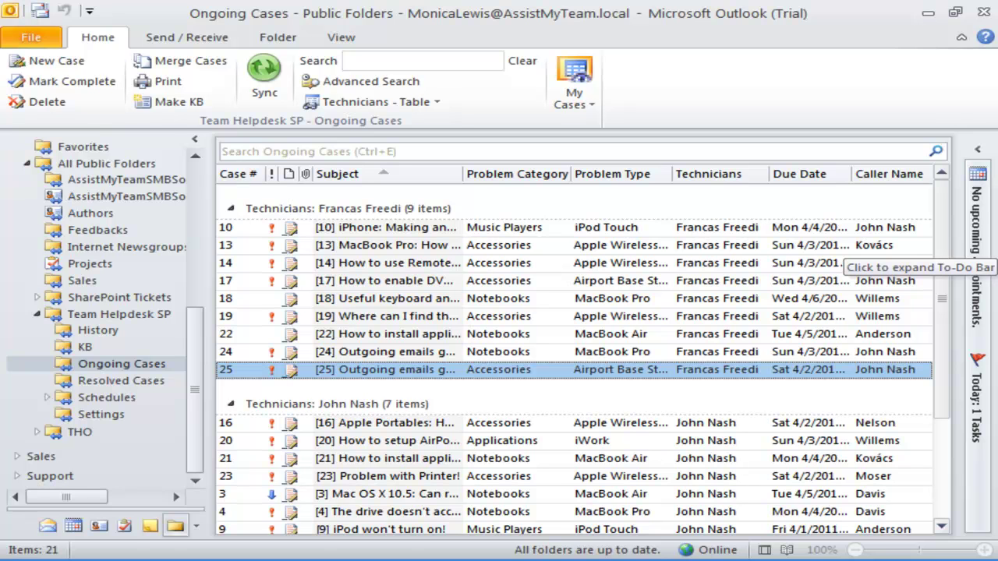
Step: Open the Team Helpdesk Email Monitoring settings
{"action": "left_click", "coordinate": [37, 33]}
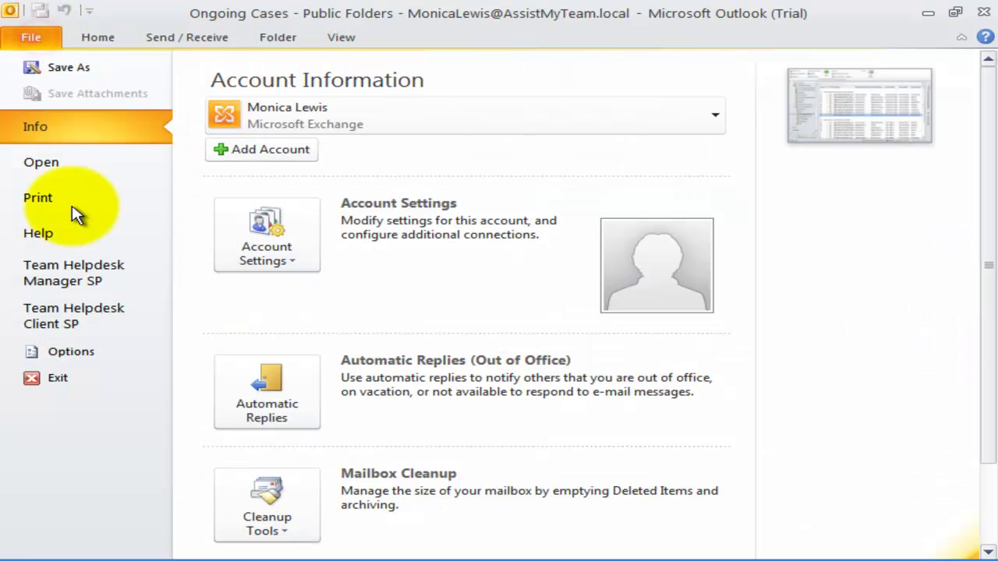
{"action": "left_click", "coordinate": [92, 277]}
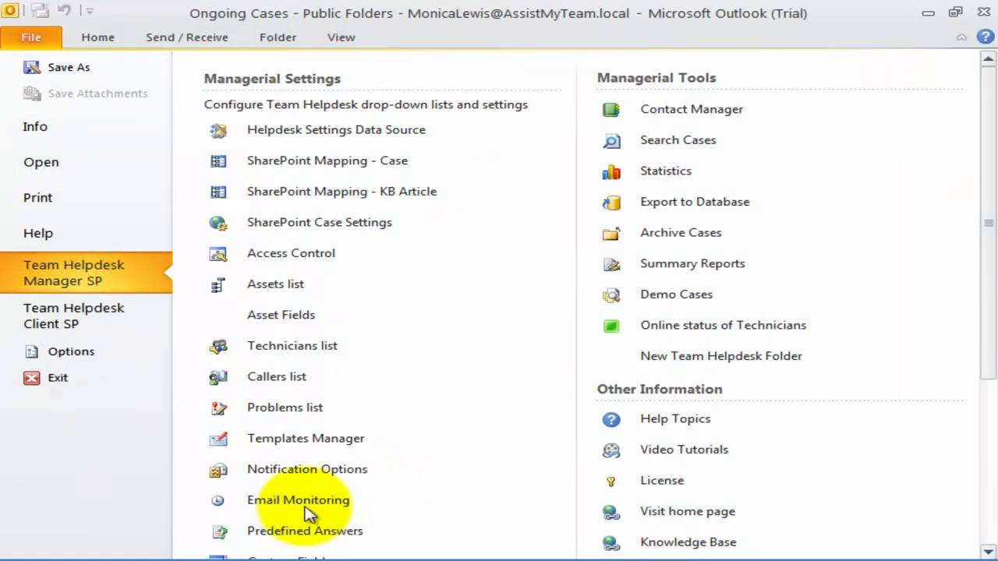
{"action": "left_click", "coordinate": [358, 503]}
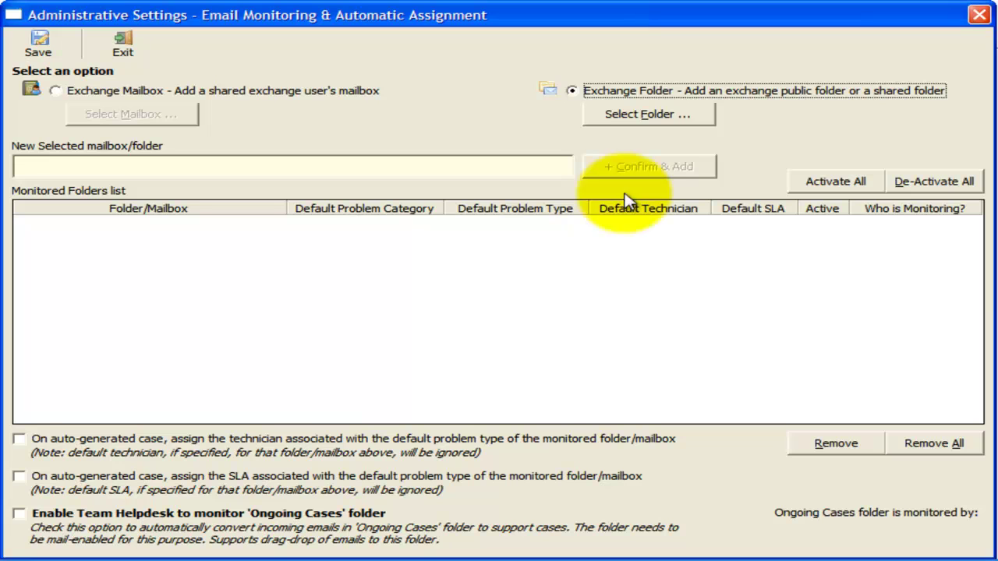
{"action": "left_click", "coordinate": [387, 232]}
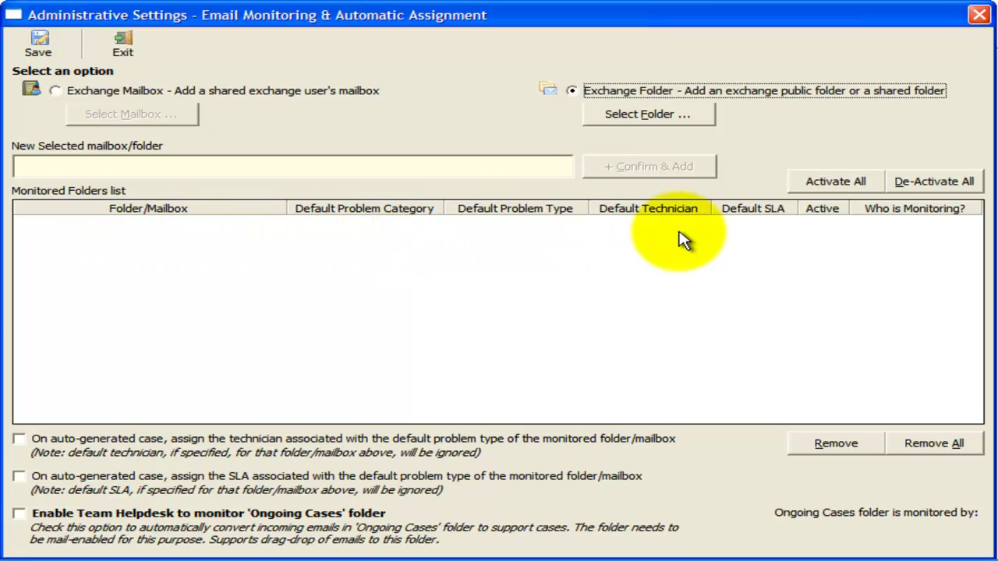
{"action": "left_click", "coordinate": [263, 91]}
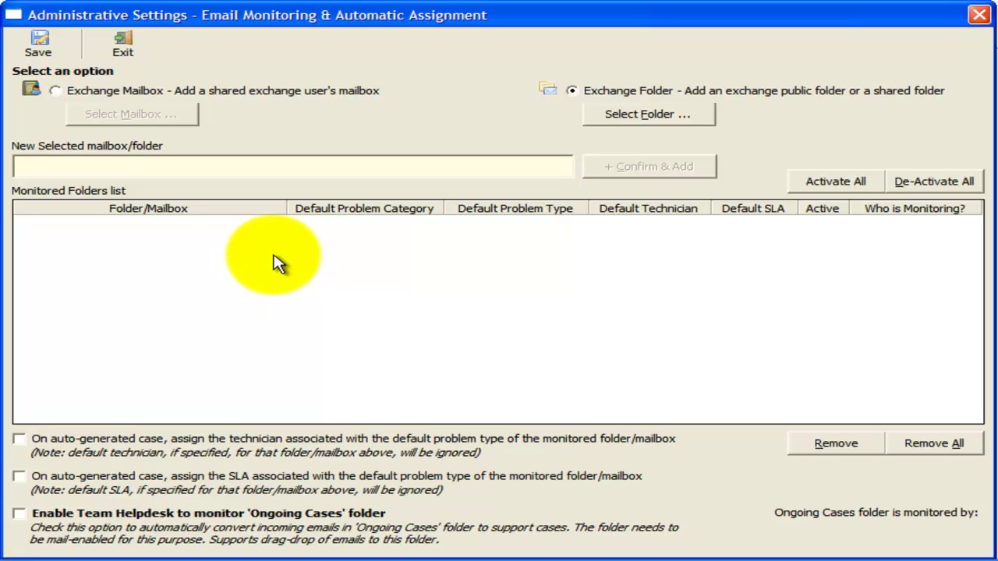
Step: Pick the Support exchange mailbox and confirm it into the monitored list
{"action": "left_click", "coordinate": [213, 91]}
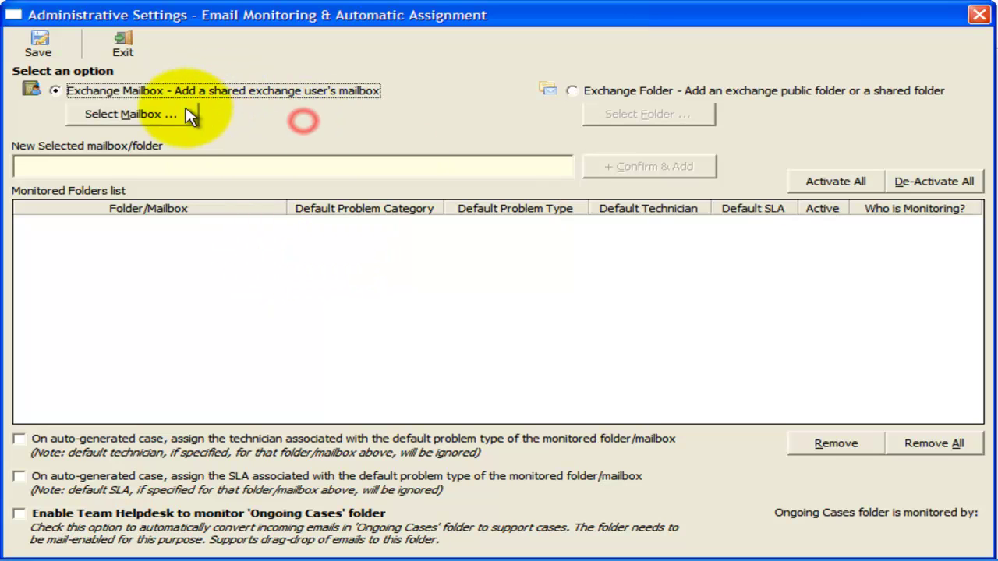
{"action": "left_click", "coordinate": [173, 116]}
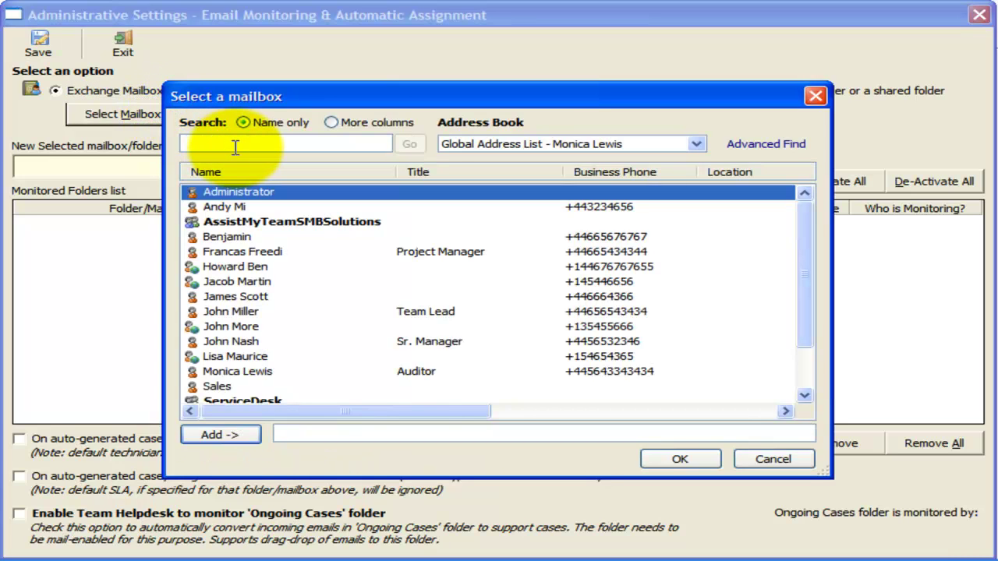
{"action": "type", "text": "upp"}
{"action": "key", "text": "BackSpace"}
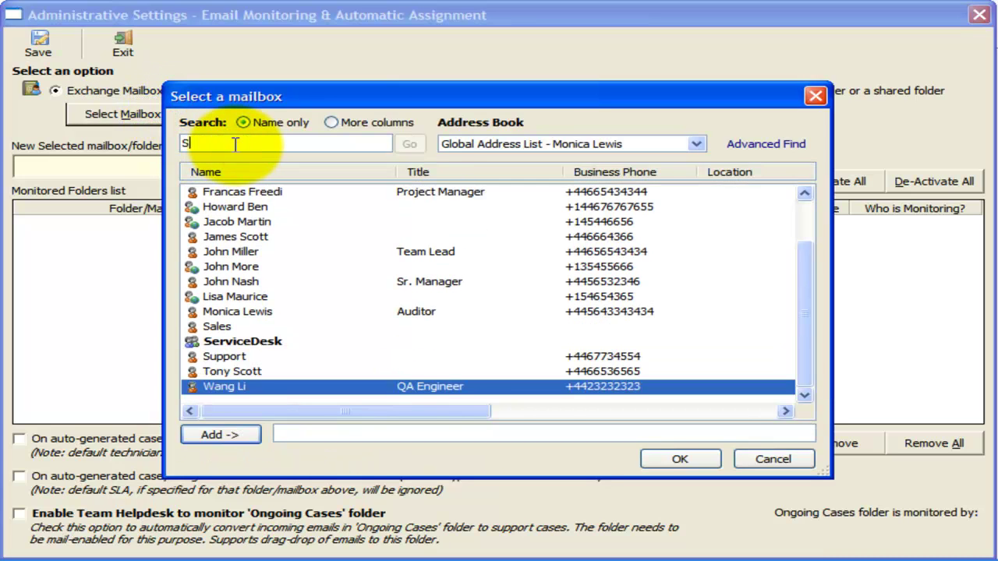
{"action": "type", "text": "upport"}
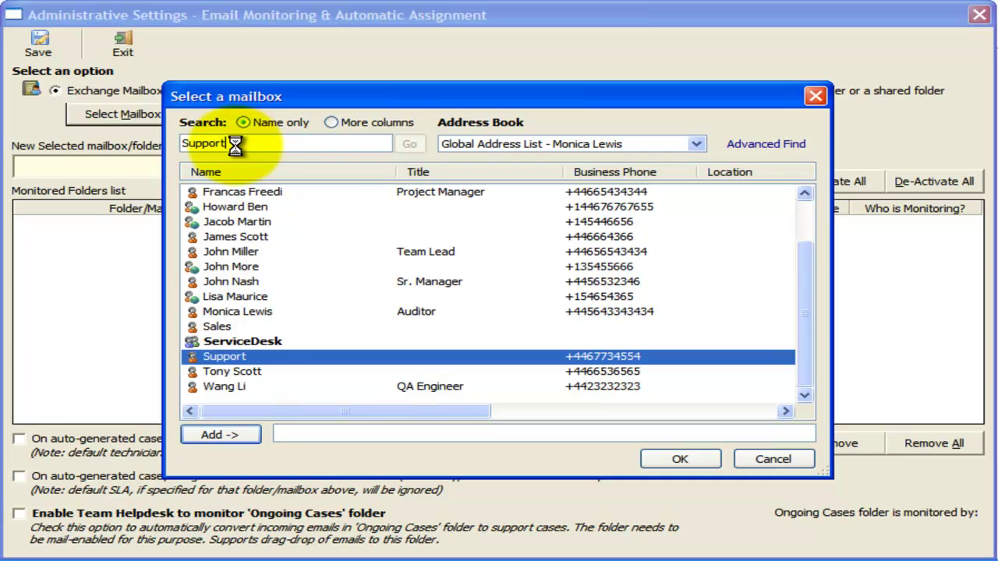
{"action": "left_click", "coordinate": [247, 359]}
{"action": "left_click", "coordinate": [233, 437]}
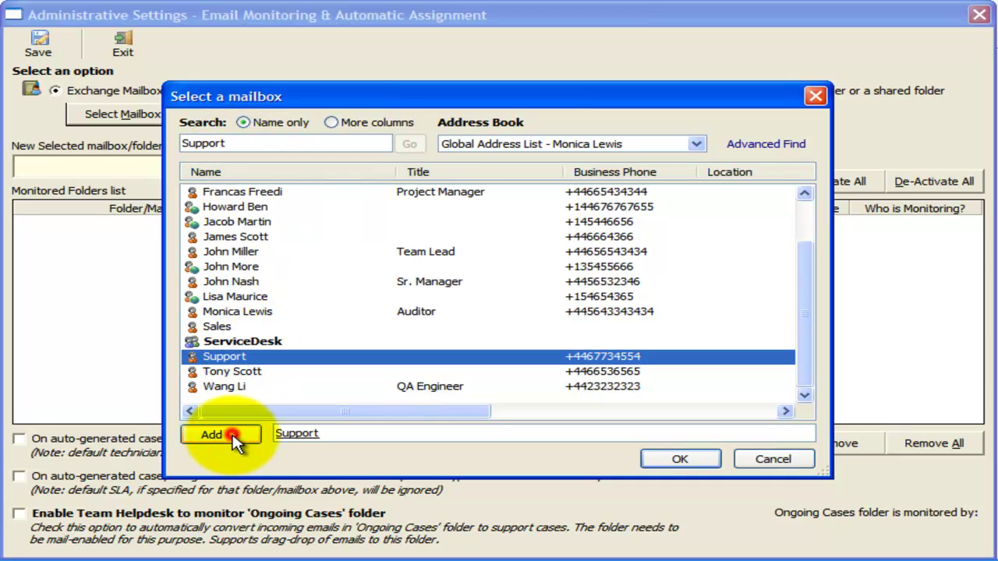
{"action": "left_click", "coordinate": [686, 461]}
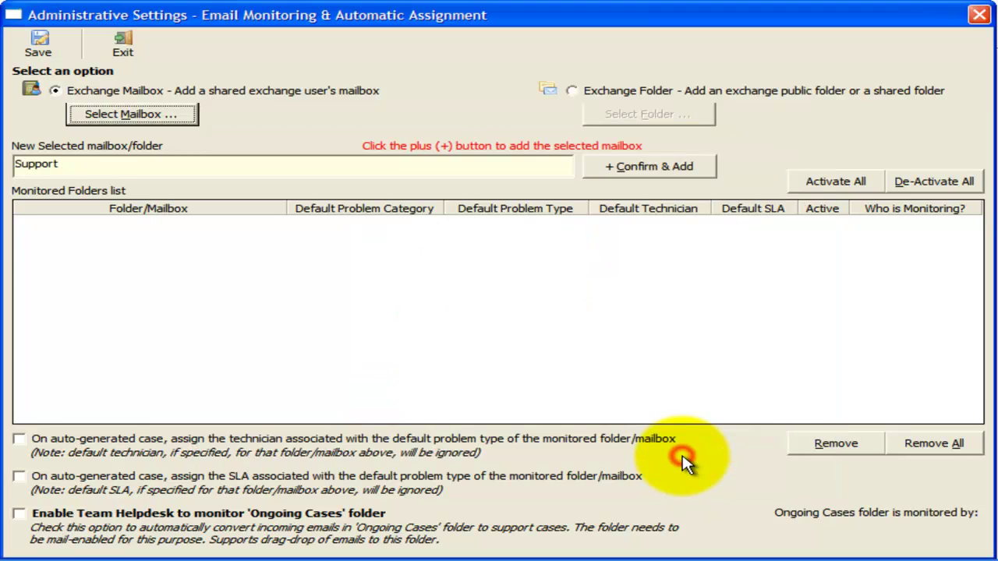
{"action": "left_click", "coordinate": [665, 173]}
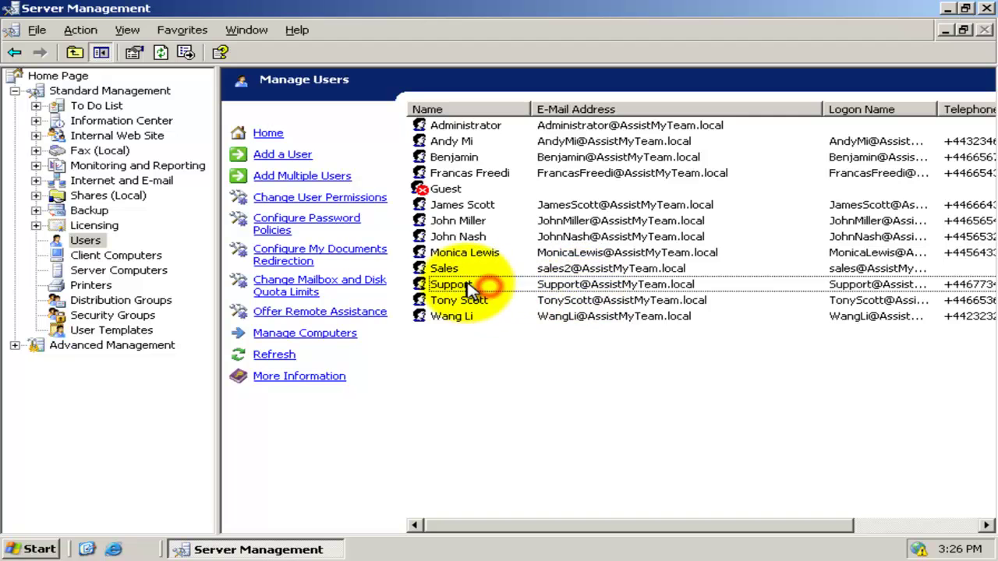
Step: Open the Support account's Exchange Advanced mailbox rights
{"action": "left_click", "coordinate": [468, 285]}
{"action": "right_click", "coordinate": [473, 287]}
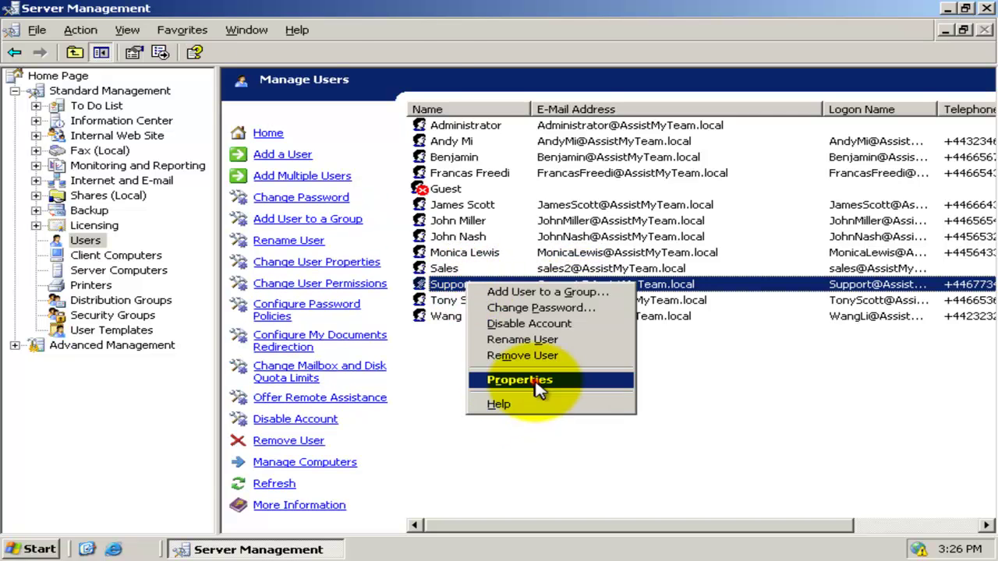
{"action": "left_click", "coordinate": [540, 381]}
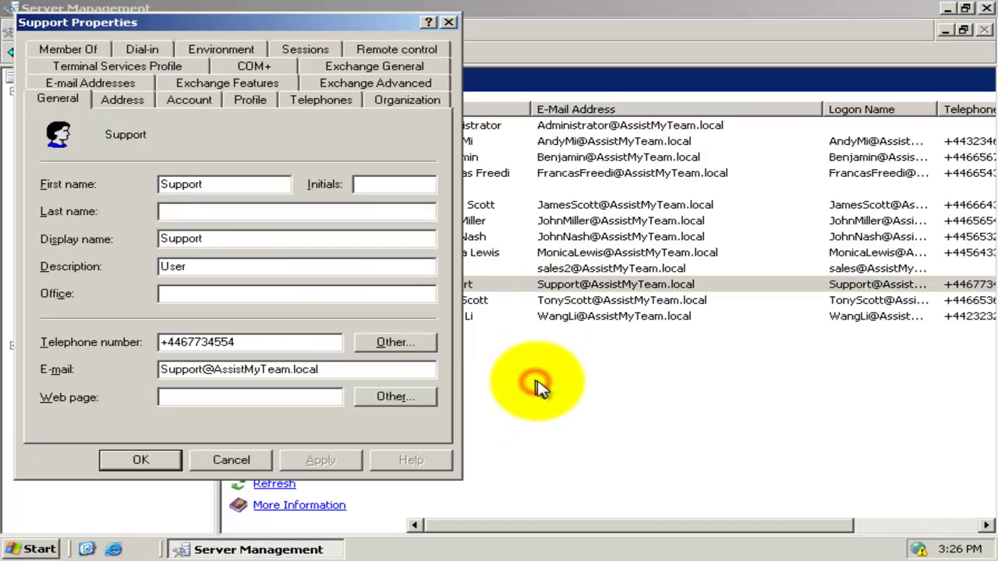
{"action": "left_click", "coordinate": [409, 82]}
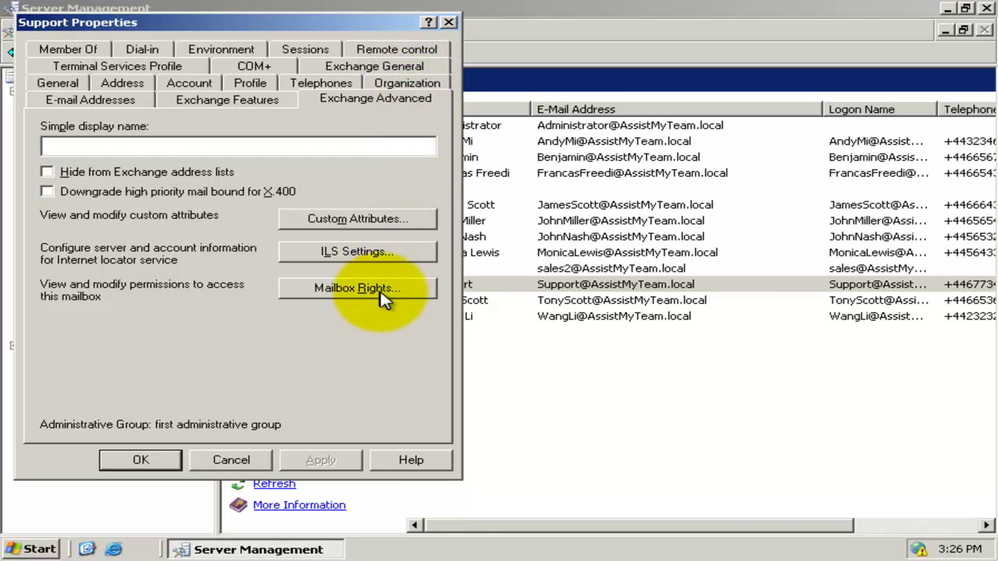
{"action": "left_click", "coordinate": [382, 291]}
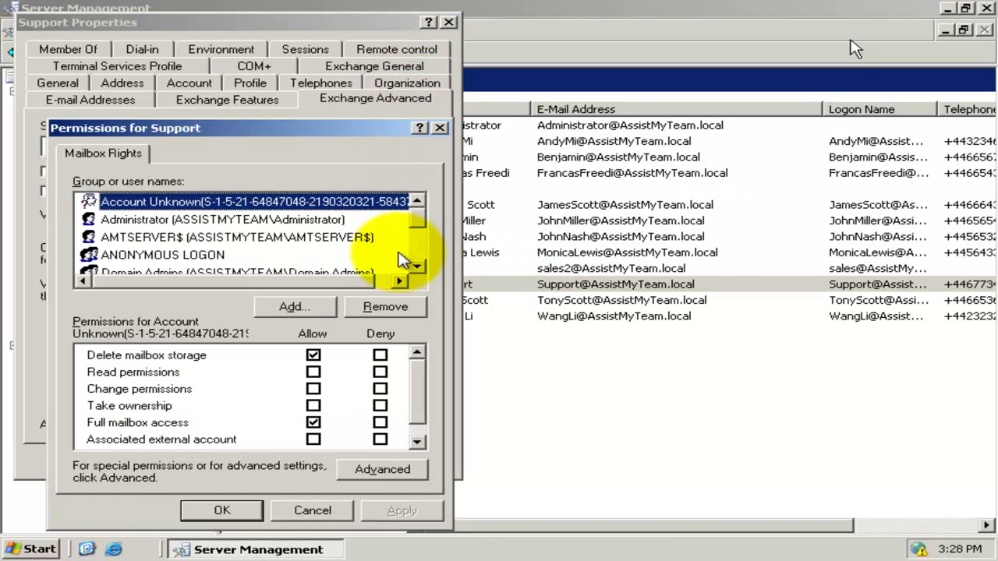
{"action": "left_click", "coordinate": [418, 251]}
Step: Add the Outlook user to the mailbox rights with Full mailbox access allowed
{"action": "left_click", "coordinate": [273, 305]}
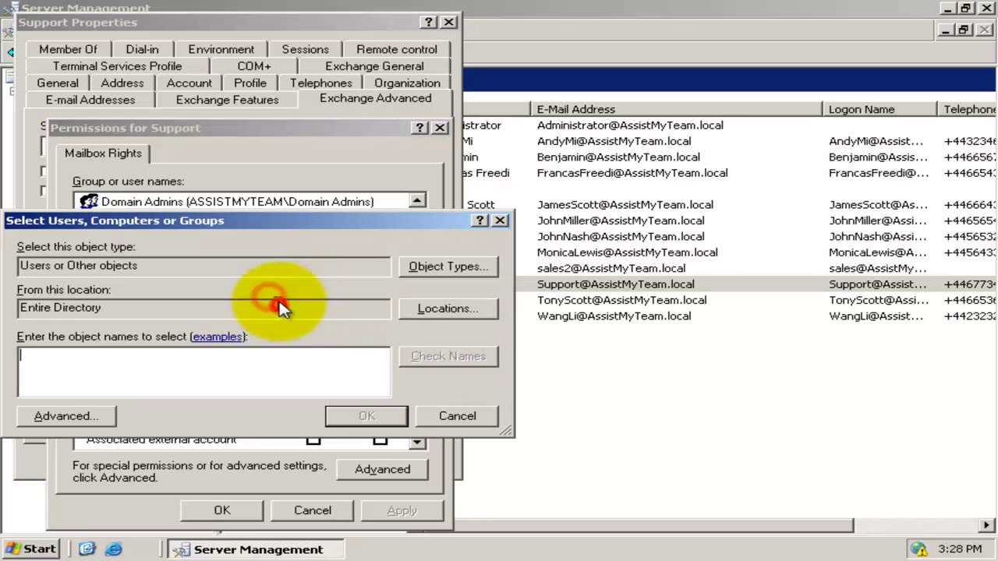
{"action": "left_click", "coordinate": [287, 374]}
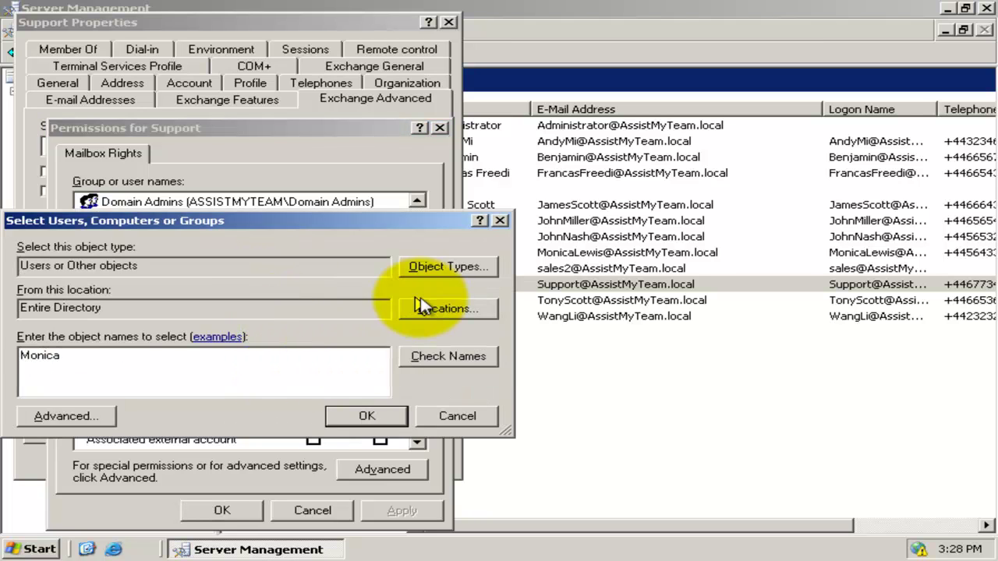
{"action": "left_click", "coordinate": [447, 356]}
{"action": "left_click", "coordinate": [370, 413]}
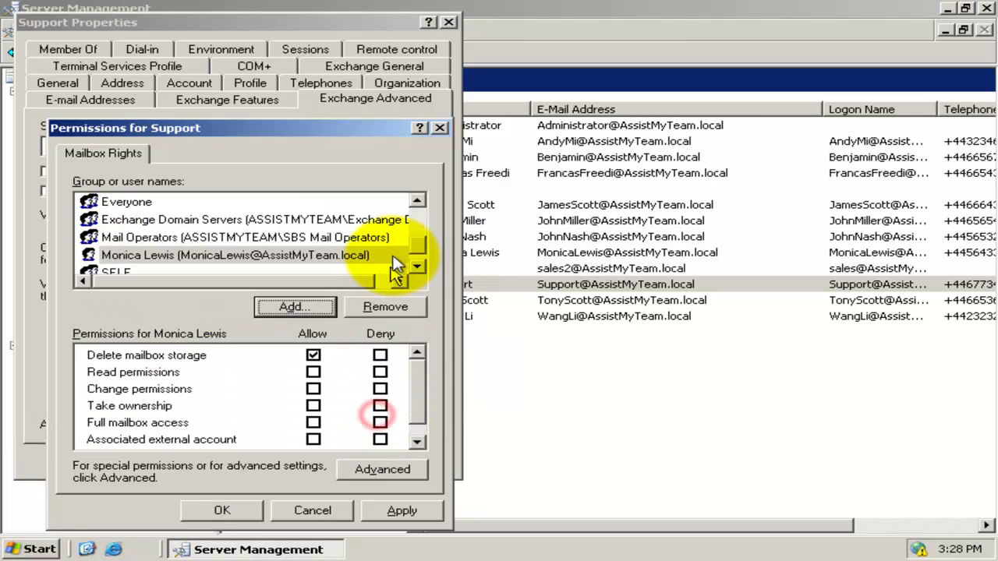
{"action": "left_click", "coordinate": [335, 255]}
{"action": "left_click", "coordinate": [312, 355]}
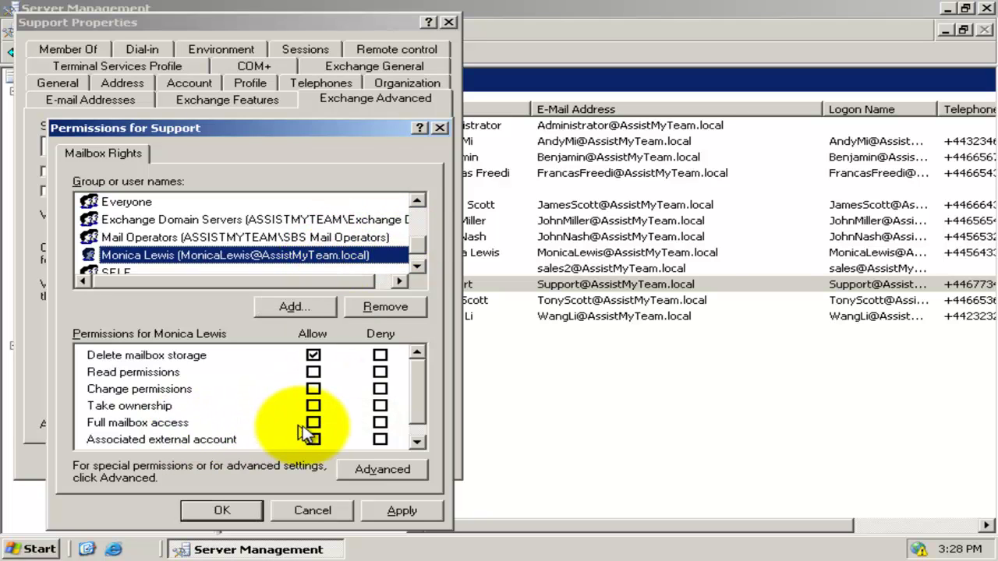
{"action": "left_click", "coordinate": [313, 423]}
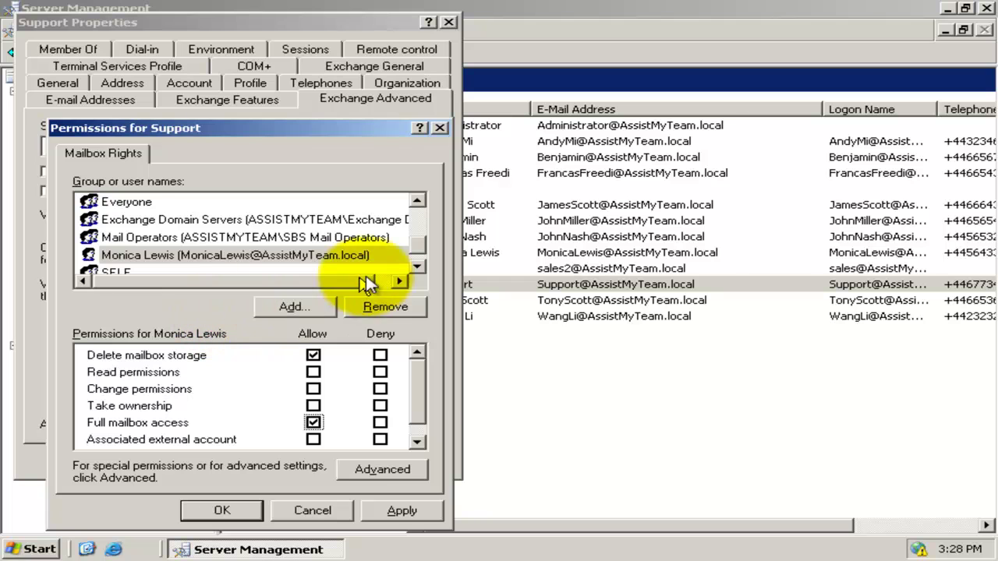
Step: Add ServiceDesk with Full mailbox access and apply the Support account changes
{"action": "left_click", "coordinate": [418, 268]}
{"action": "left_click", "coordinate": [293, 307]}
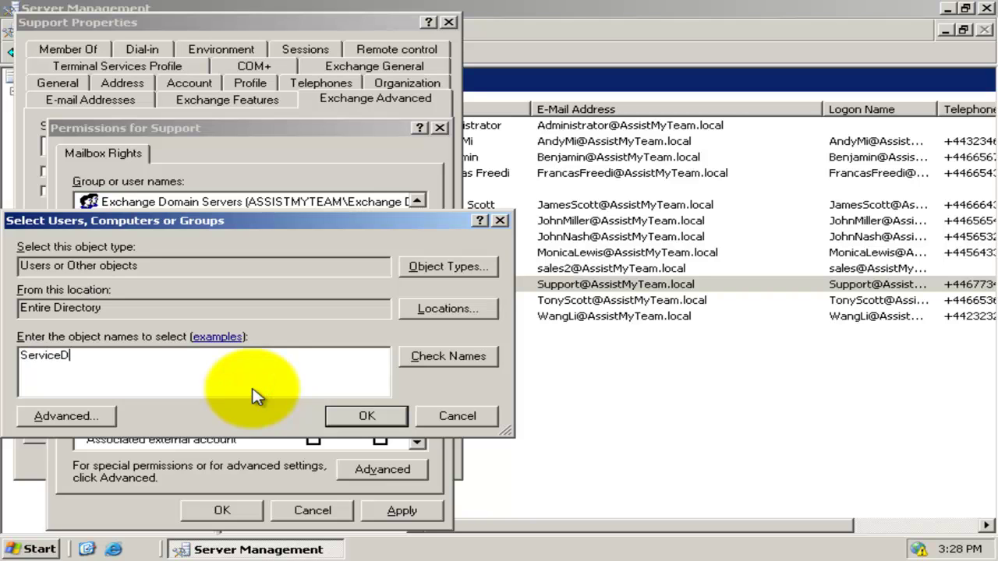
{"action": "left_click", "coordinate": [439, 358]}
{"action": "left_click", "coordinate": [363, 414]}
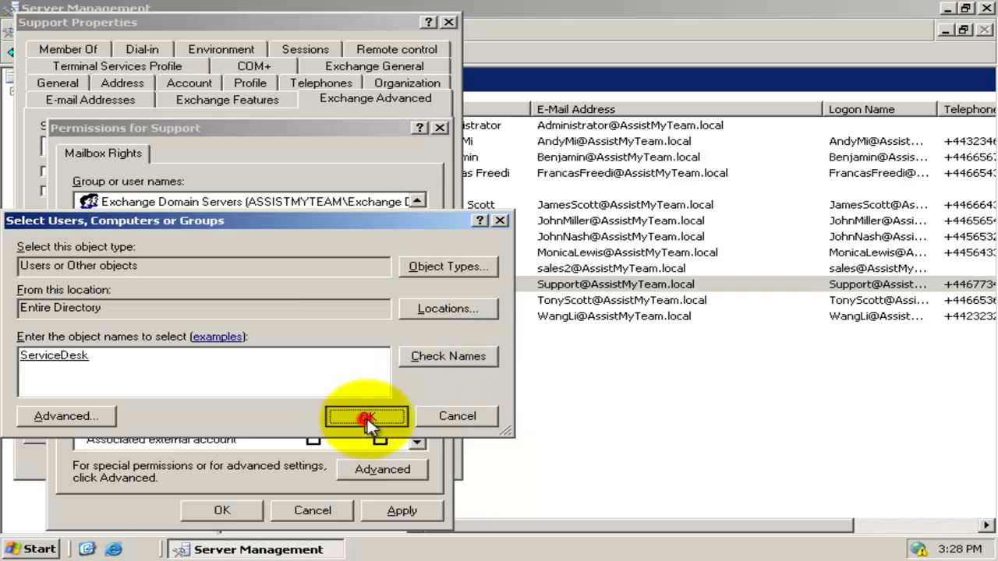
{"action": "left_click", "coordinate": [289, 261]}
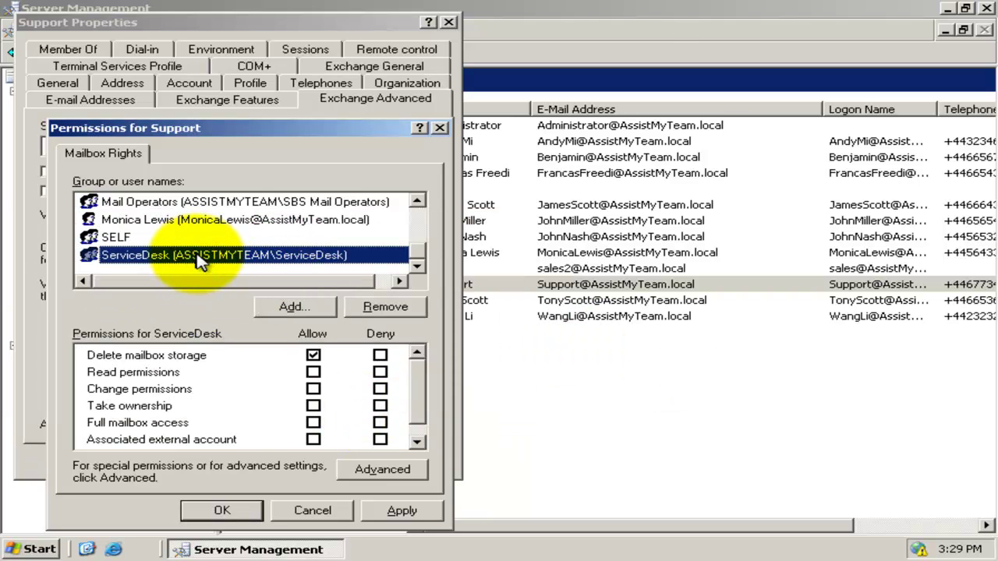
{"action": "left_click", "coordinate": [313, 423]}
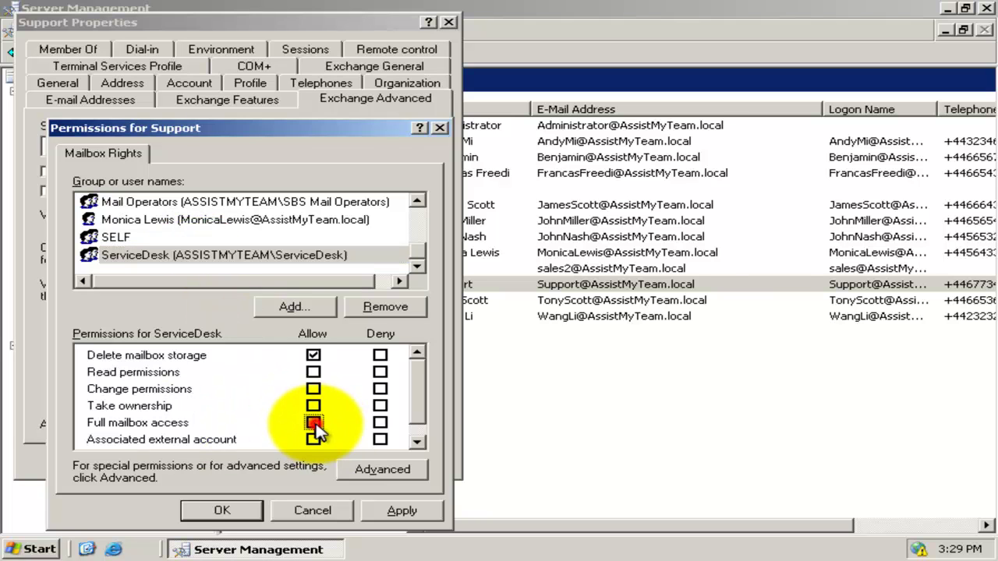
{"action": "left_click", "coordinate": [400, 511]}
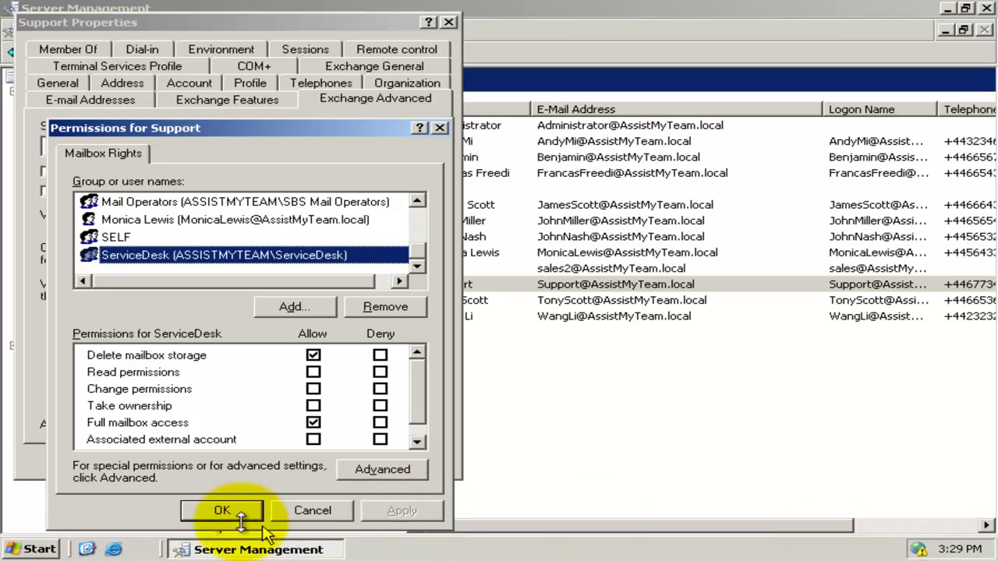
{"action": "left_click", "coordinate": [219, 512]}
{"action": "left_click", "coordinate": [311, 459]}
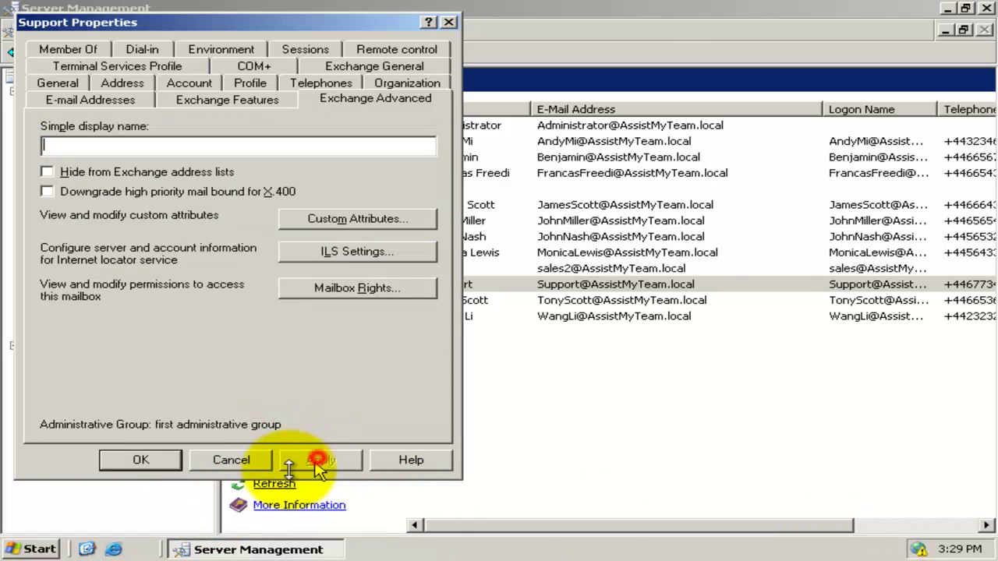
Step: Add the Feedbacks public folder as an active monitored Exchange folder
{"action": "left_click", "coordinate": [156, 460]}
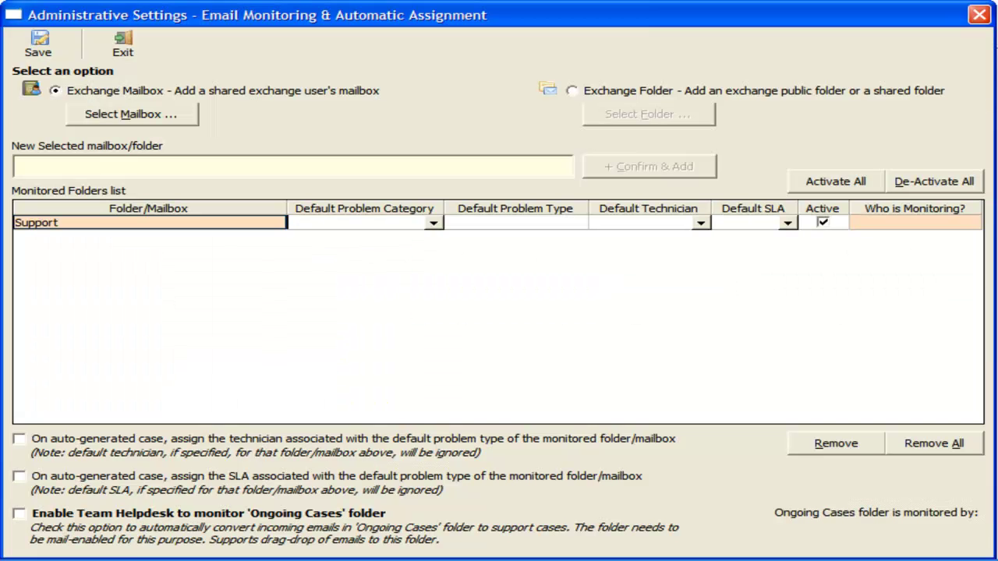
{"action": "left_click", "coordinate": [706, 89]}
{"action": "left_click", "coordinate": [680, 116]}
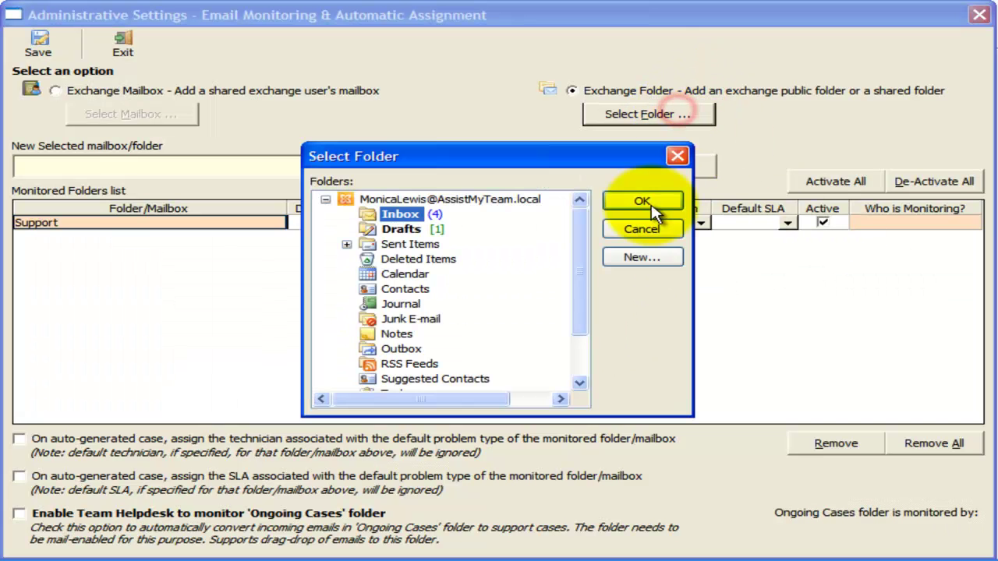
{"action": "left_click", "coordinate": [583, 248]}
{"action": "left_click", "coordinate": [324, 349]}
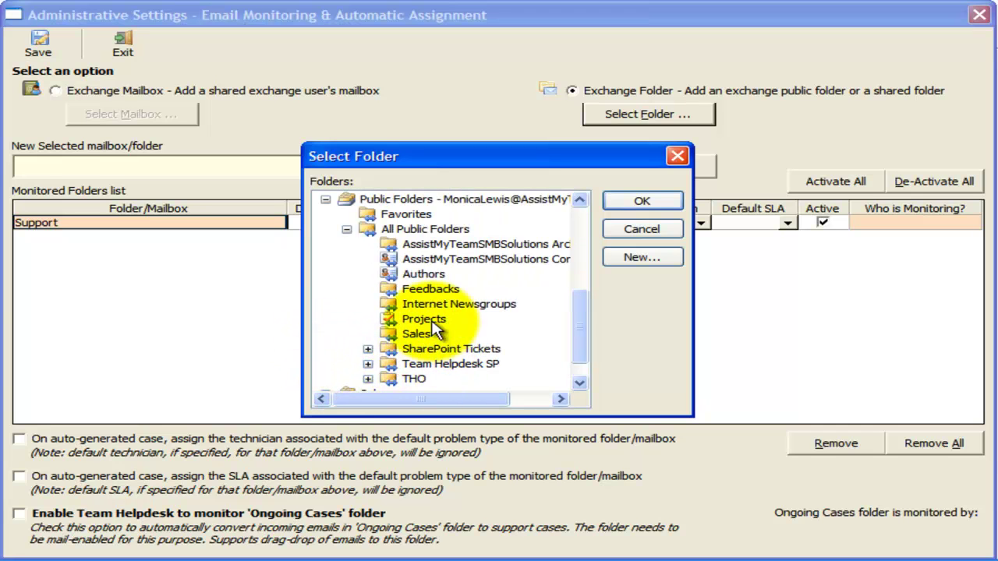
{"action": "left_click", "coordinate": [431, 289]}
{"action": "left_click", "coordinate": [643, 203]}
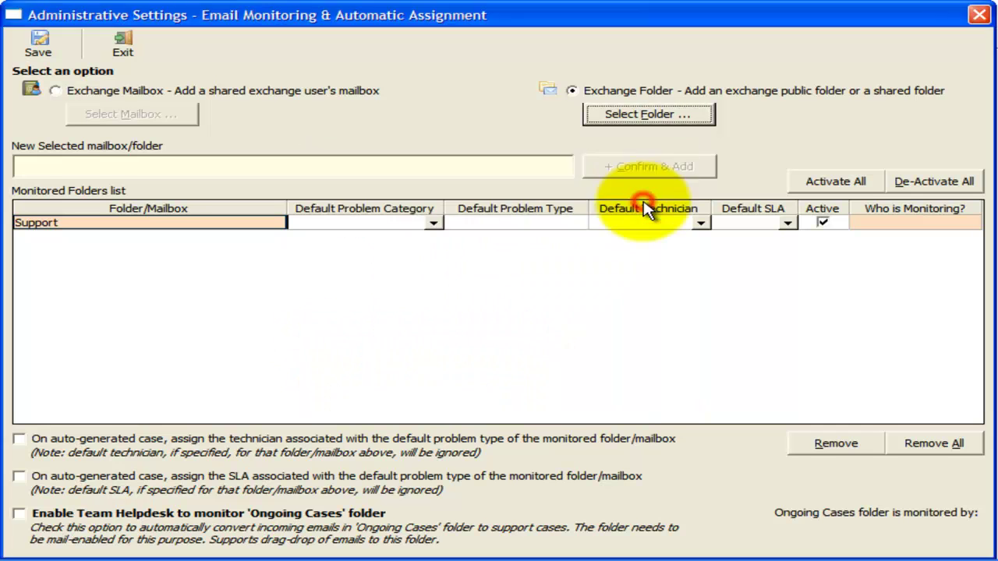
{"action": "left_click", "coordinate": [653, 170]}
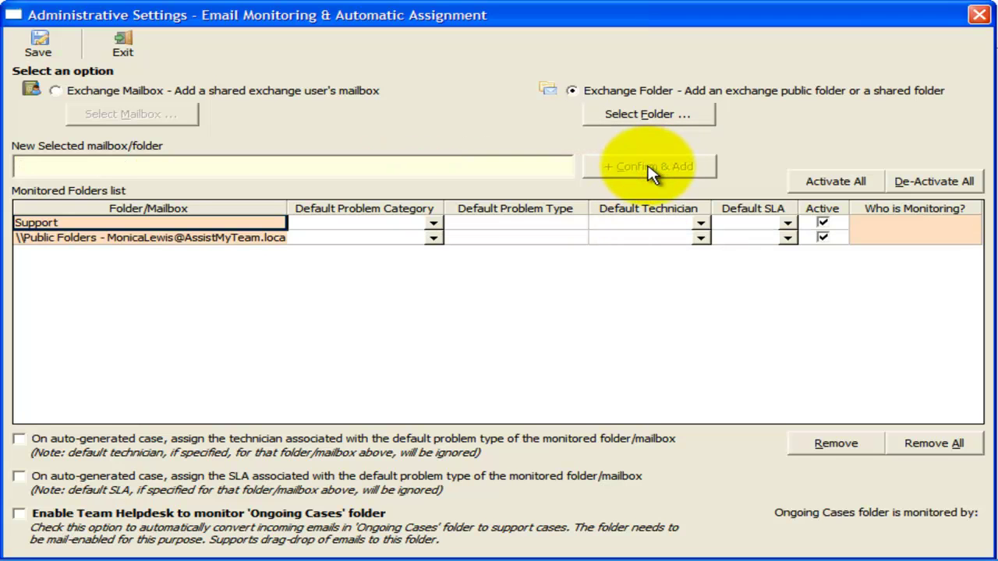
{"action": "left_click", "coordinate": [234, 237]}
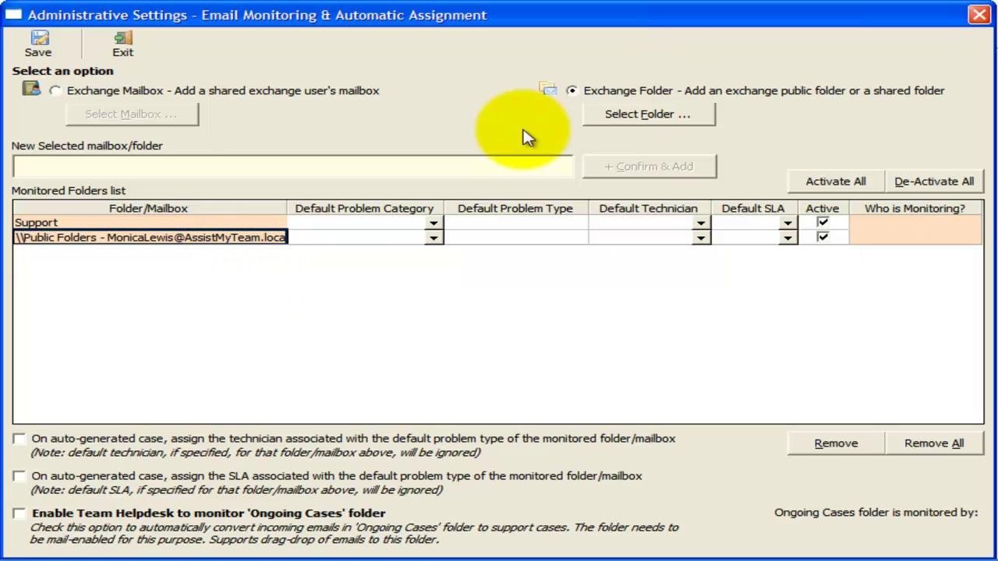
Step: Save the monitoring settings and start a new email addressed to Support
{"action": "left_click", "coordinate": [44, 55]}
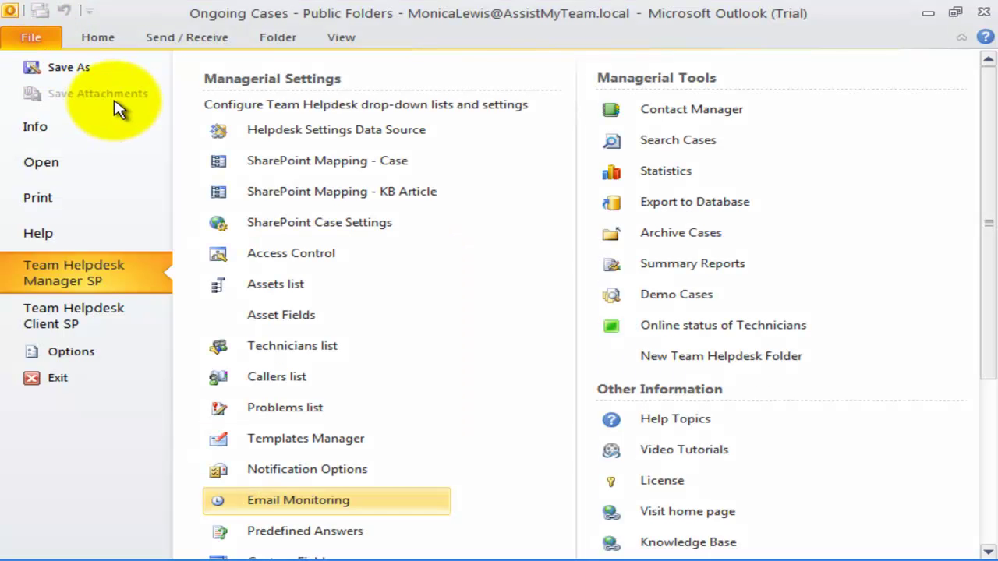
{"action": "left_click", "coordinate": [109, 38]}
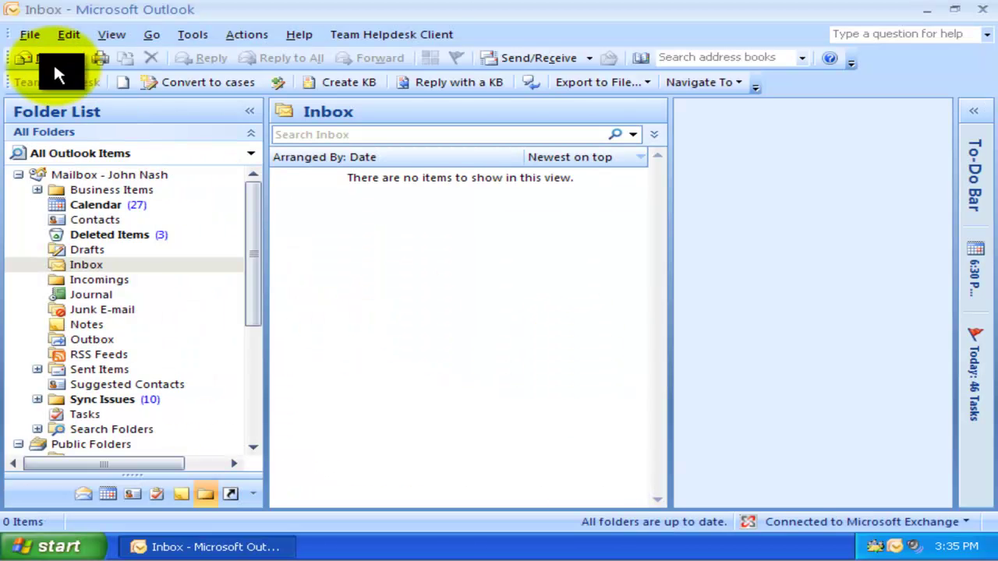
{"action": "left_click", "coordinate": [51, 61]}
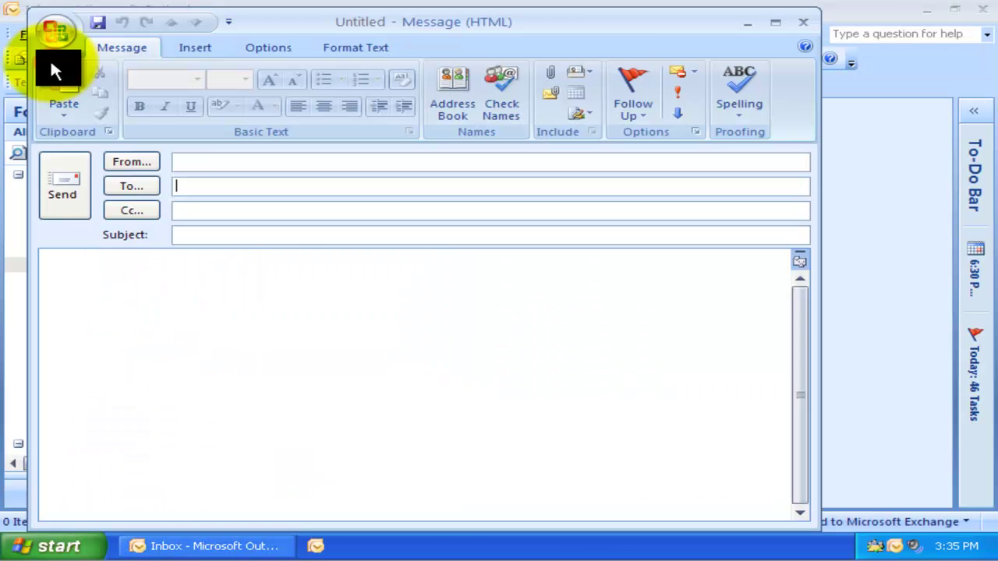
{"action": "type", "text": "Support"}
{"action": "key", "text": "Return"}
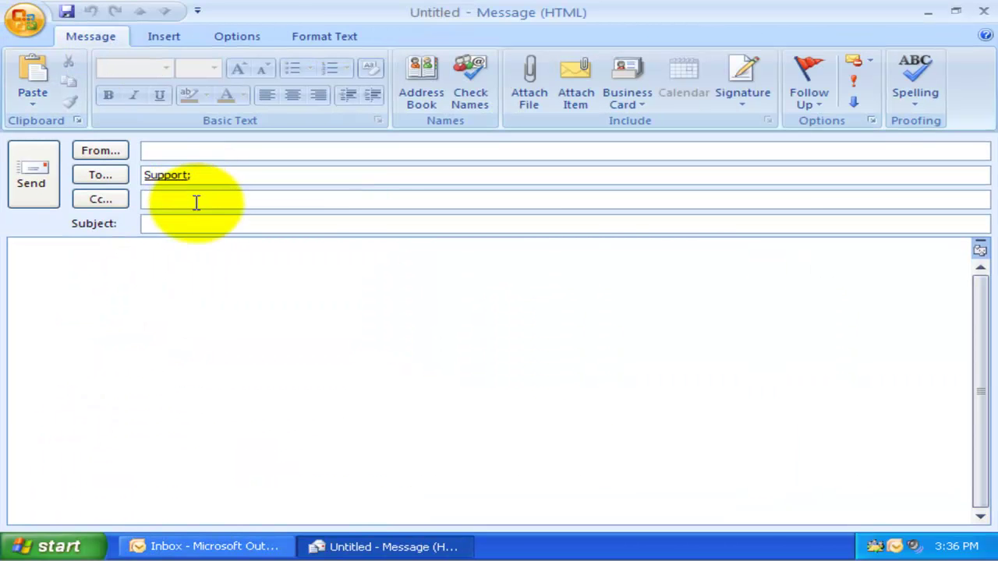
Step: Send it with subject 'Hi, Problem with my Printer!' and the printer-noise description
{"action": "left_click", "coordinate": [191, 221]}
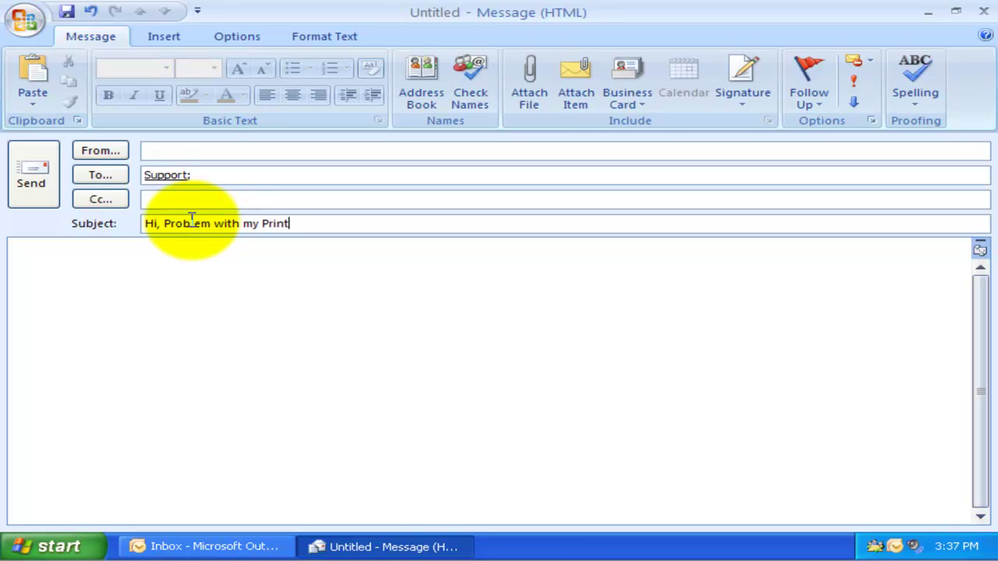
{"action": "type", "text": "Hi, Problem with my Printer!"}
{"action": "left_click", "coordinate": [183, 260]}
{"action": "type", "text": "Dear Support, While printing there is a strange sound coming from the printer. Is that Normal?  /John"}
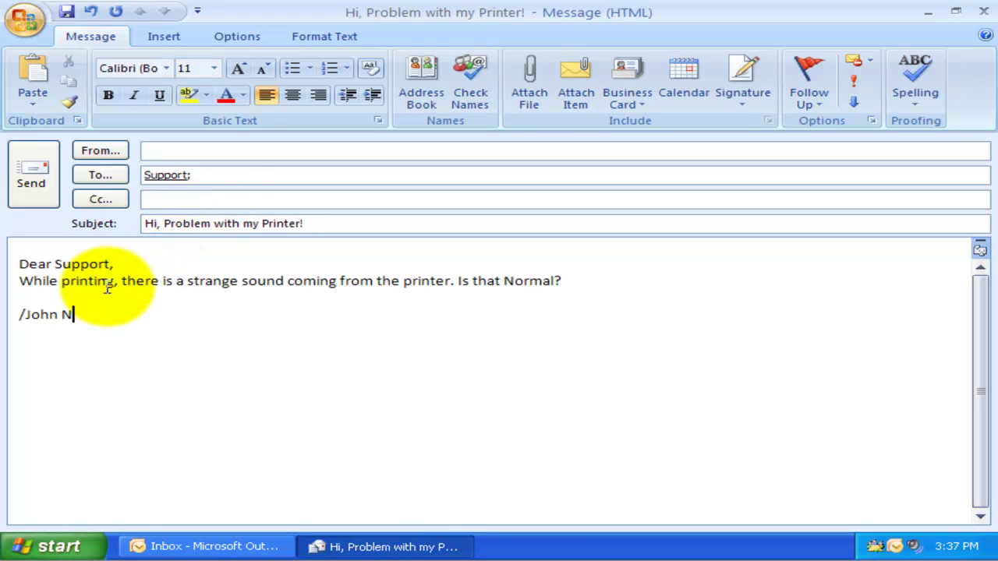
{"action": "left_click", "coordinate": [33, 187]}
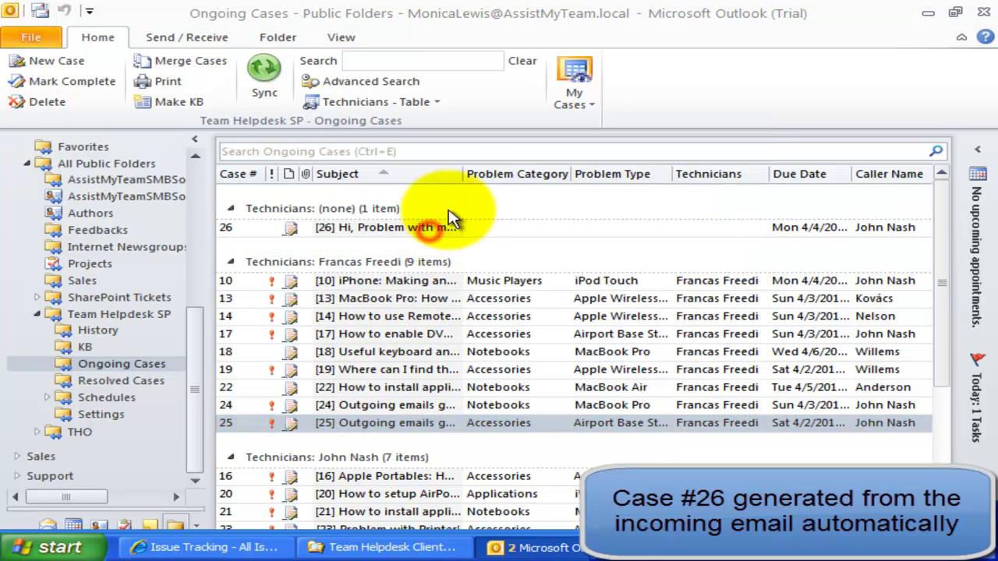
Step: Inspect case 26 and its allotment notification, then enable monitoring of the Ongoing Cases folder
{"action": "left_click_drag", "start_coordinate": [464, 178], "coordinate": [528, 178]}
{"action": "left_click", "coordinate": [444, 227]}
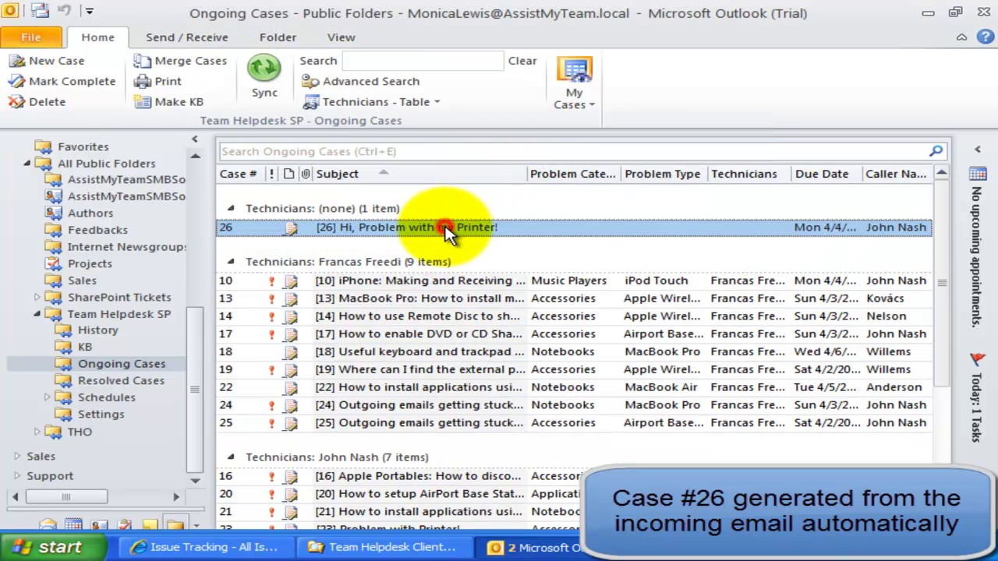
{"action": "double_click", "coordinate": [438, 231]}
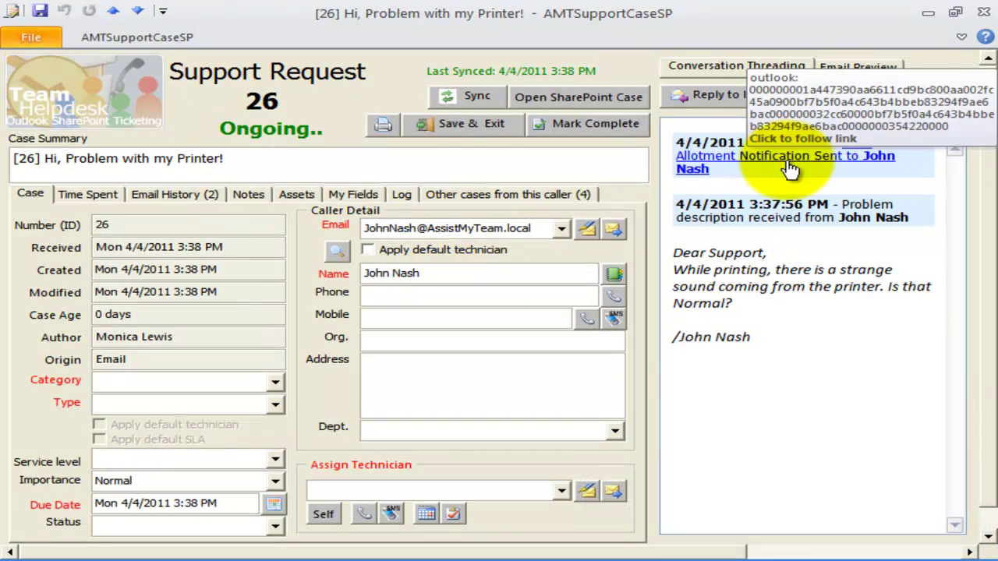
{"action": "left_click", "coordinate": [790, 164]}
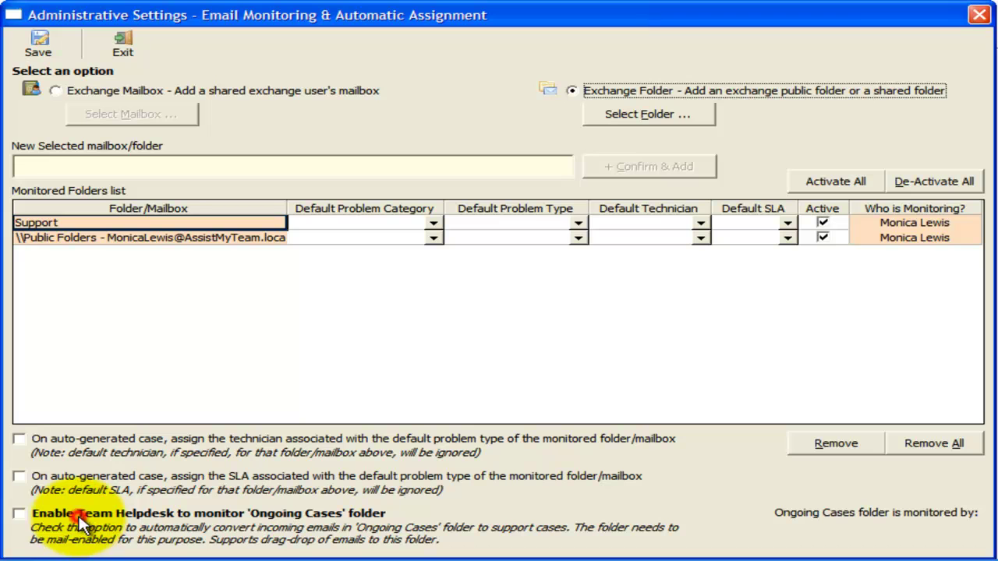
{"action": "left_click", "coordinate": [19, 515]}
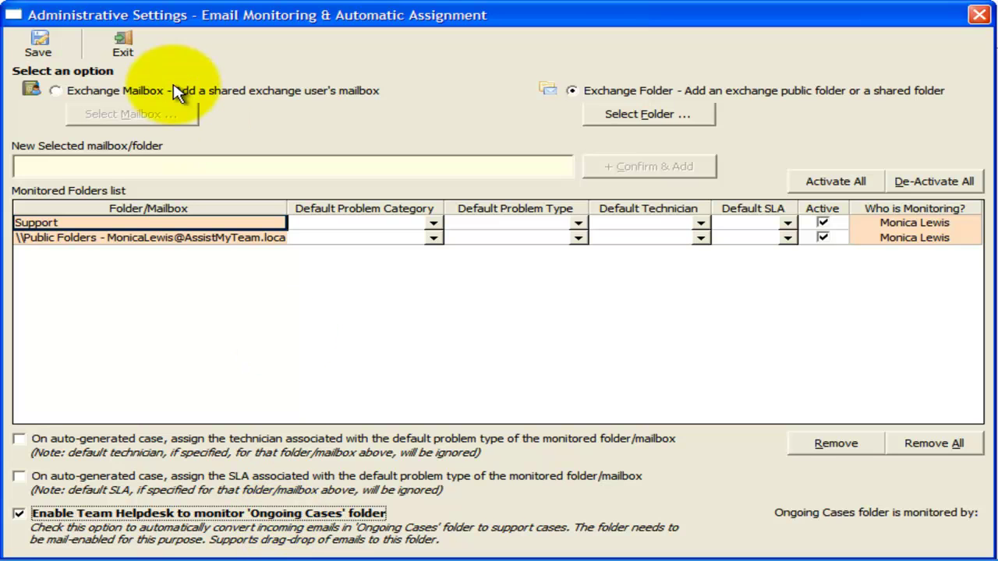
Step: Save the monitoring settings and return to the Ongoing Cases folder
{"action": "left_click", "coordinate": [41, 53]}
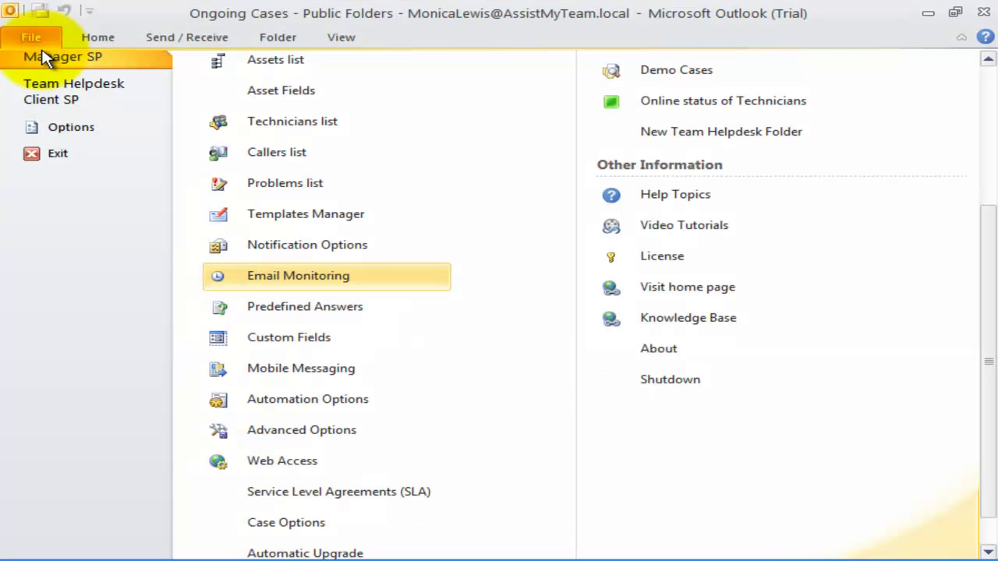
{"action": "left_click", "coordinate": [989, 97]}
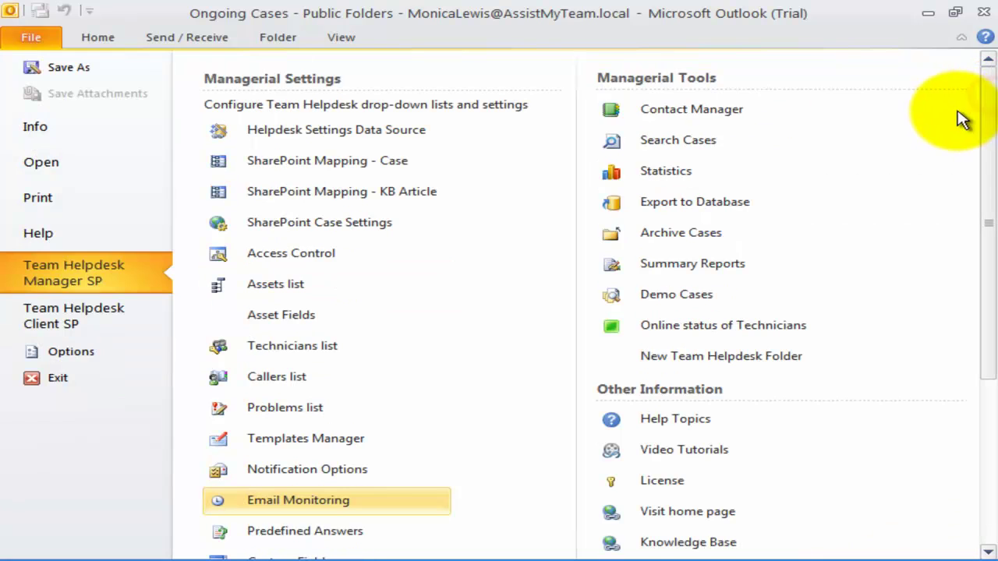
{"action": "left_click", "coordinate": [116, 45]}
{"action": "left_click", "coordinate": [143, 366]}
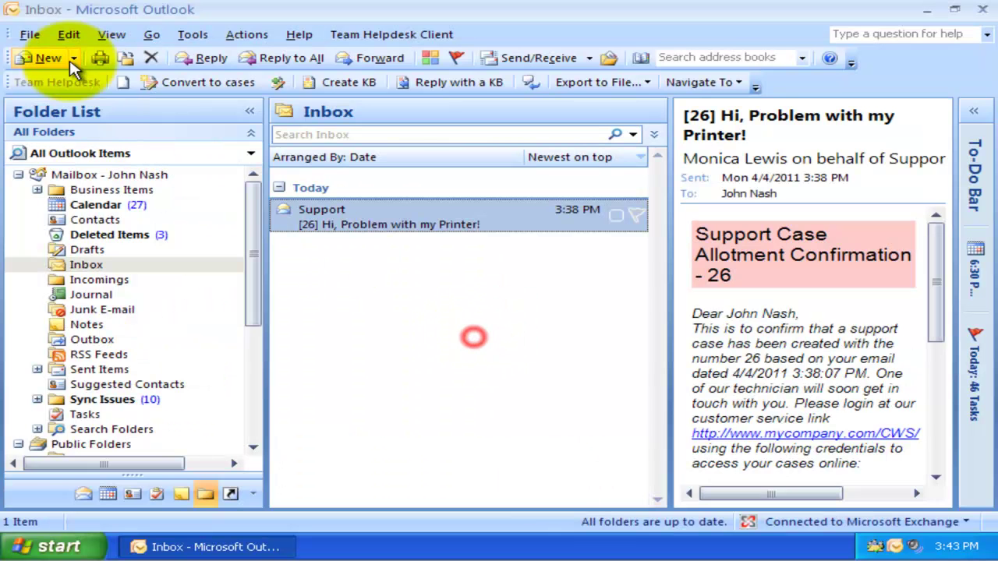
Step: Send a 'Test Auto Case from Ongoing Cases folder' email saying 'Just a test!' to Ongoing Cases
{"action": "left_click", "coordinate": [40, 60]}
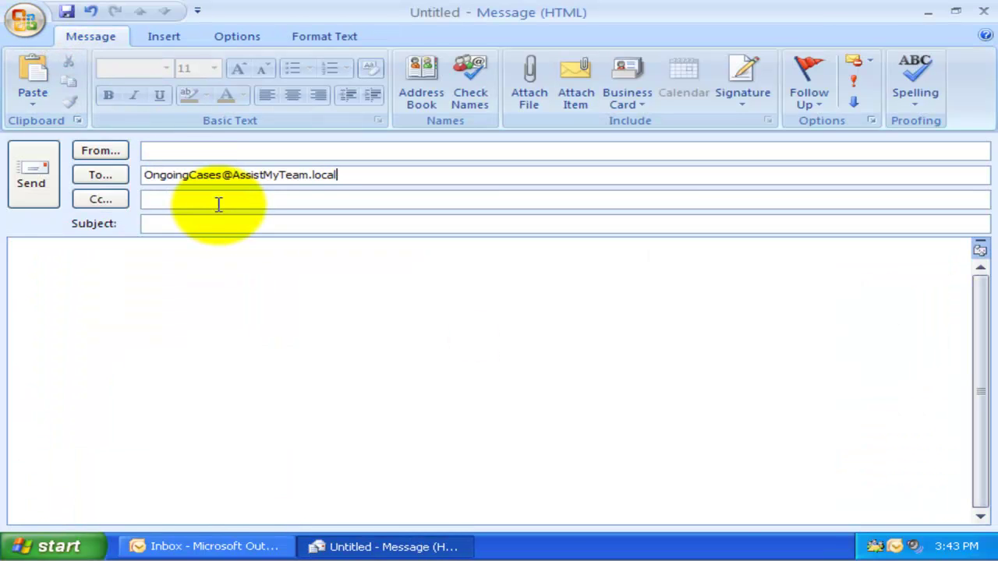
{"action": "left_click", "coordinate": [204, 225]}
{"action": "type", "text": "Test Auto Case from Ongoing Cases folder"}
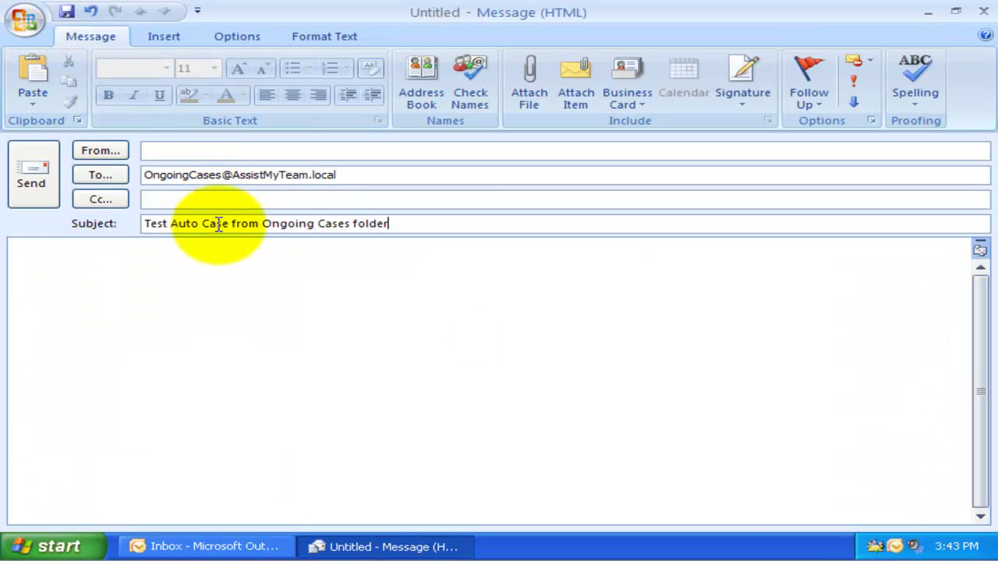
{"action": "left_click", "coordinate": [208, 306]}
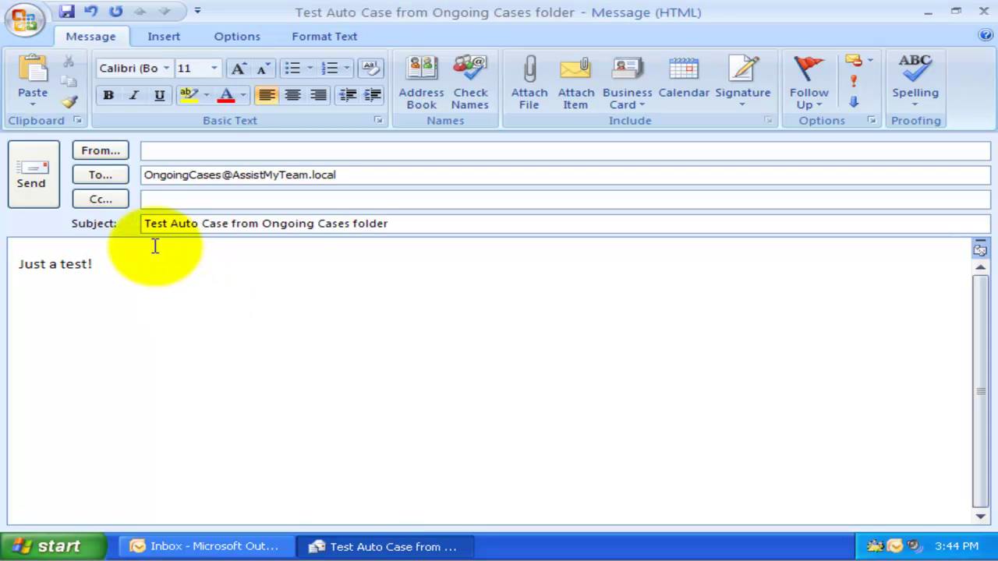
{"action": "left_click", "coordinate": [34, 174]}
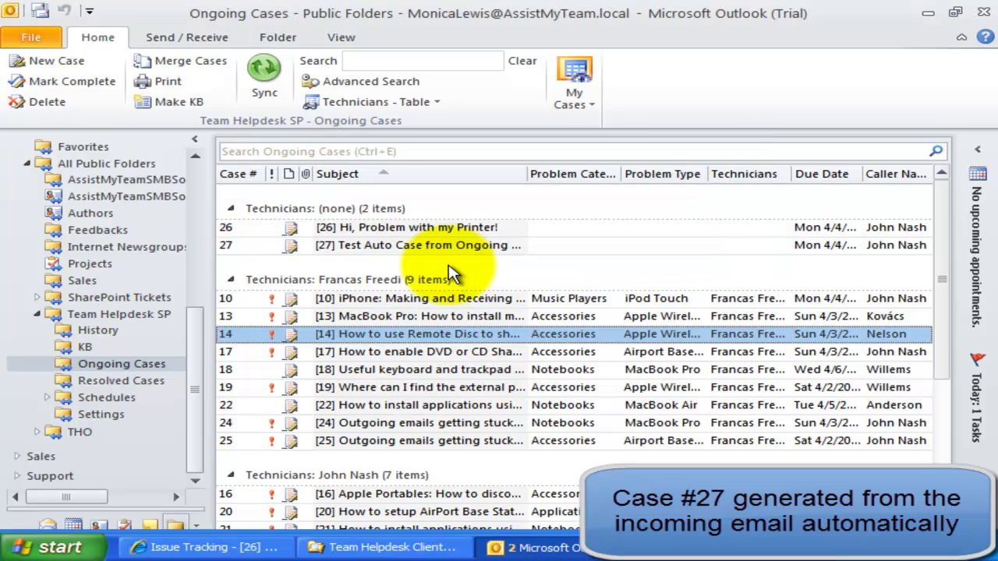
Step: Open case 27 to inspect it, then close the case form
{"action": "left_click", "coordinate": [443, 246]}
{"action": "double_click", "coordinate": [447, 248]}
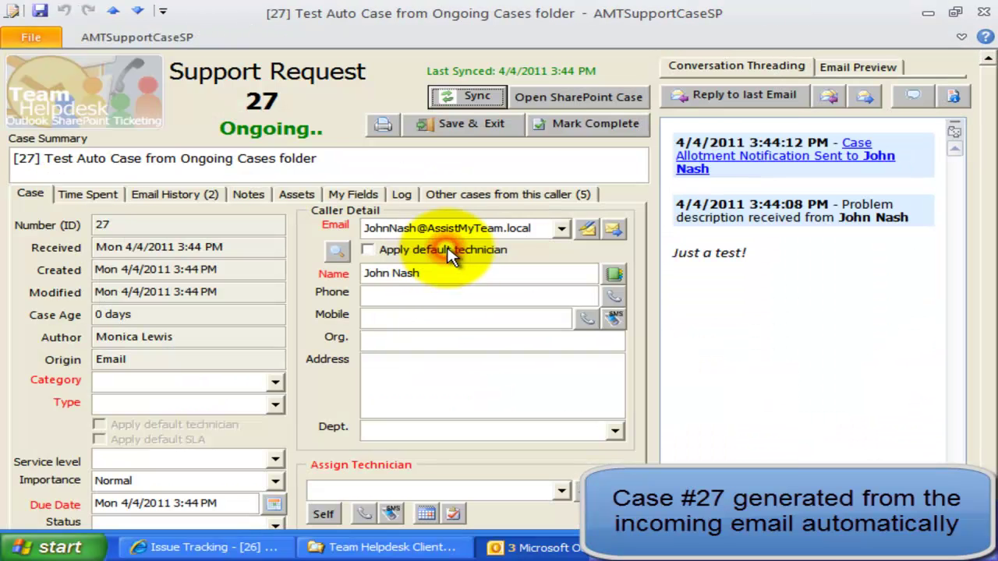
{"action": "left_click", "coordinate": [982, 11]}
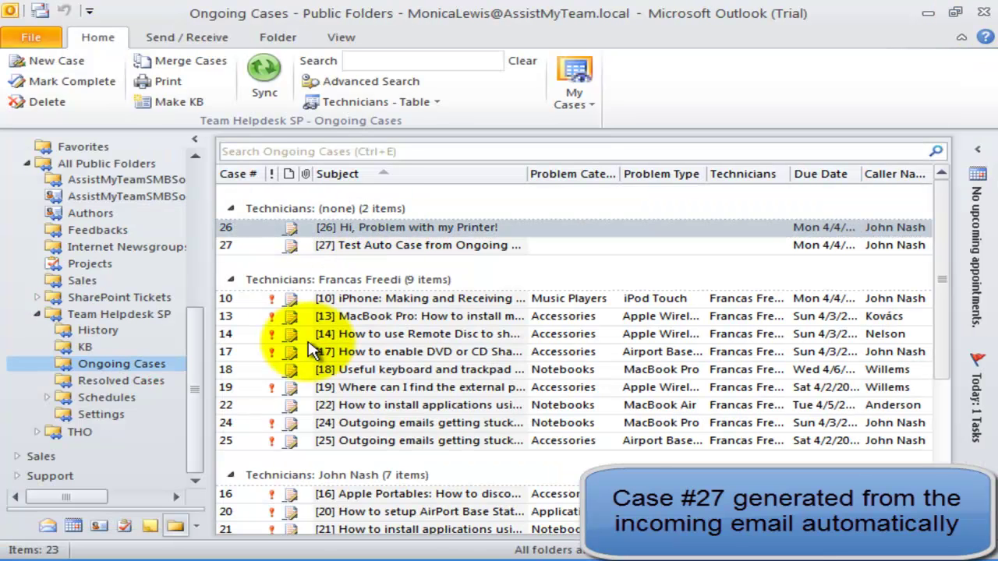
Step: Drag the Inbox's 'Test Email - drag-n-drop' message into Ongoing Cases, creating case 28
{"action": "left_click_drag", "start_coordinate": [202, 351], "coordinate": [200, 199]}
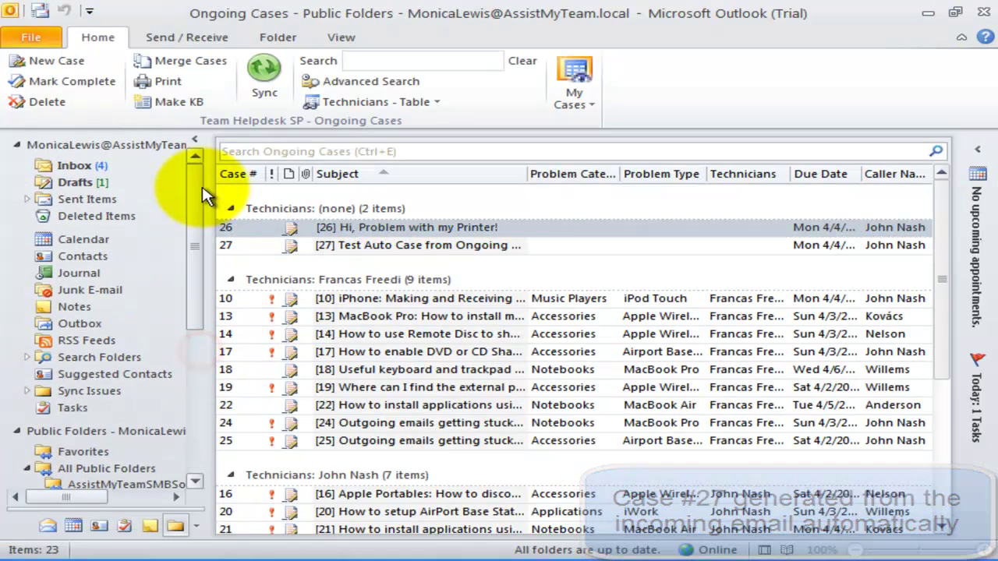
{"action": "left_click", "coordinate": [74, 165]}
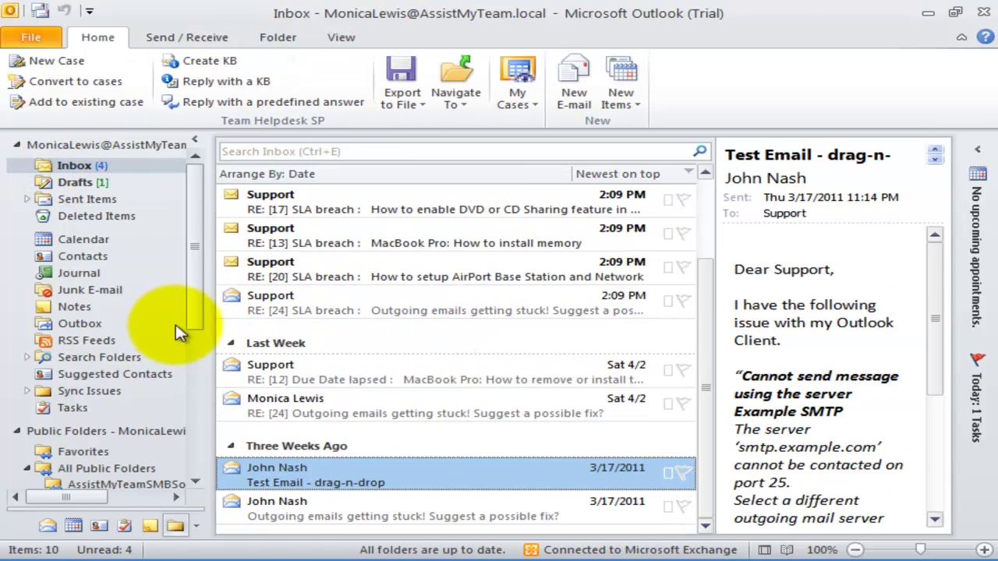
{"action": "left_click", "coordinate": [197, 351]}
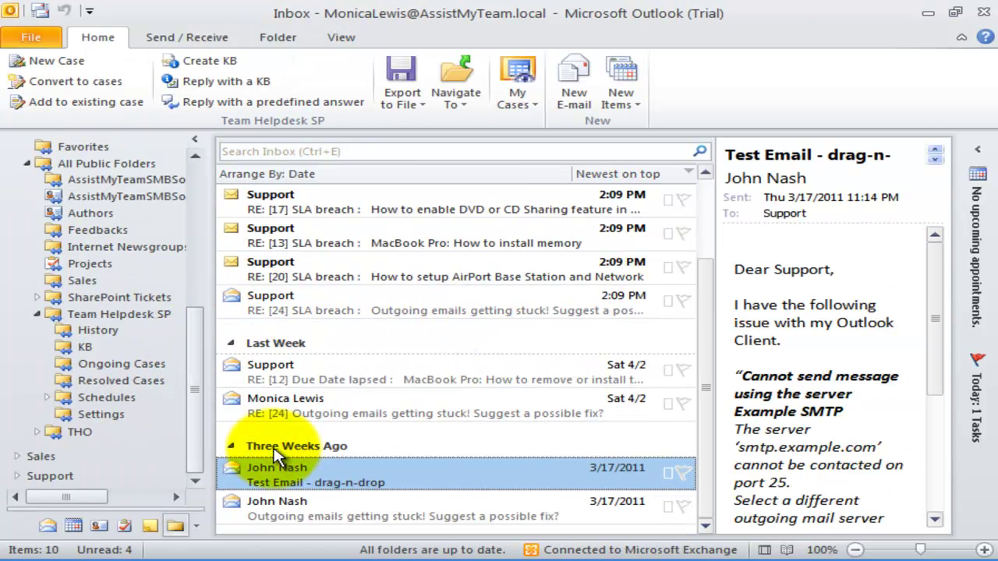
{"action": "left_click_drag", "start_coordinate": [276, 468], "coordinate": [100, 369]}
{"action": "left_click", "coordinate": [101, 364]}
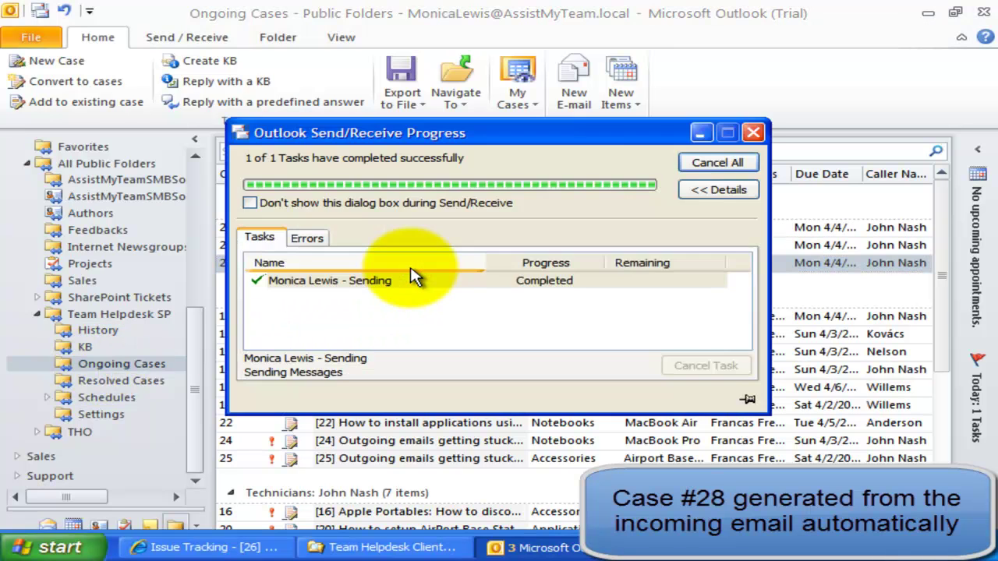
{"action": "left_click", "coordinate": [425, 265]}
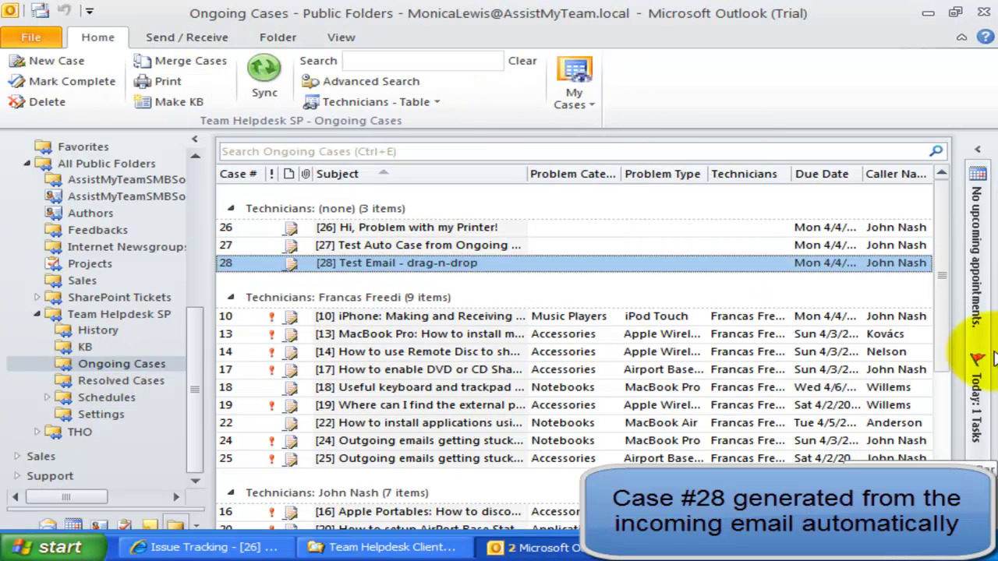
{"action": "left_click", "coordinate": [413, 265]}
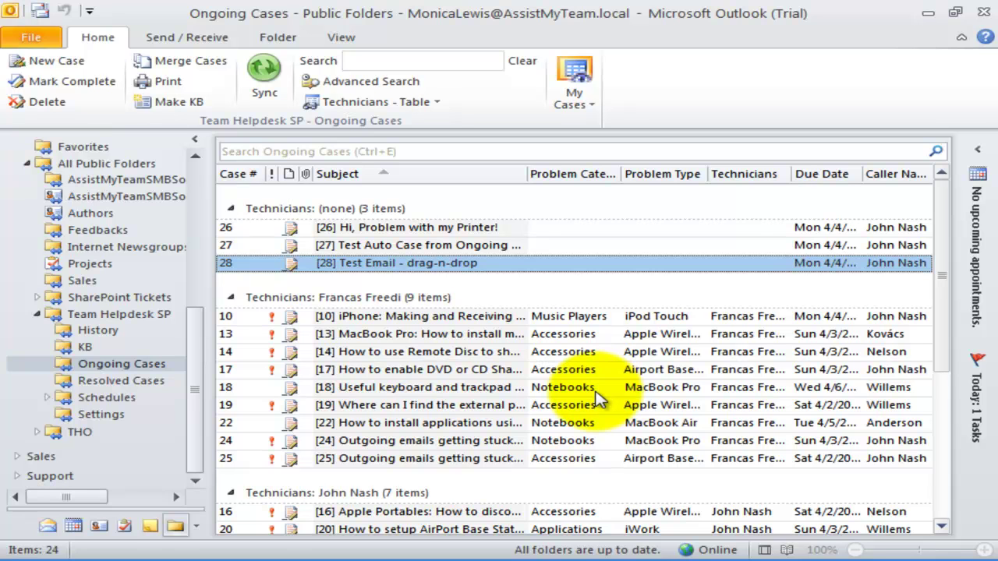
Step: Open the Email Monitoring settings under File > Team Helpdesk Manager SP
{"action": "left_click", "coordinate": [32, 38]}
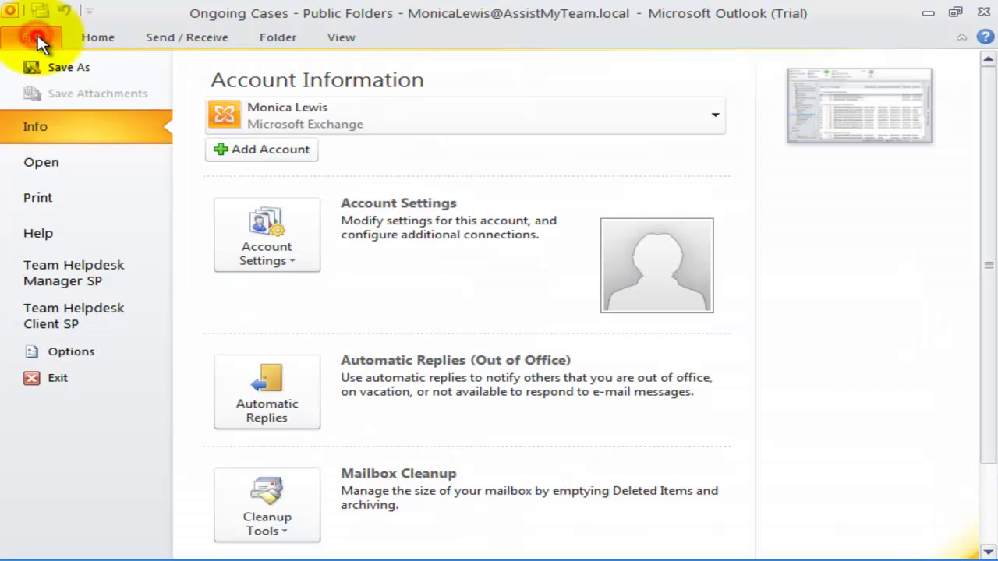
{"action": "left_click", "coordinate": [88, 282]}
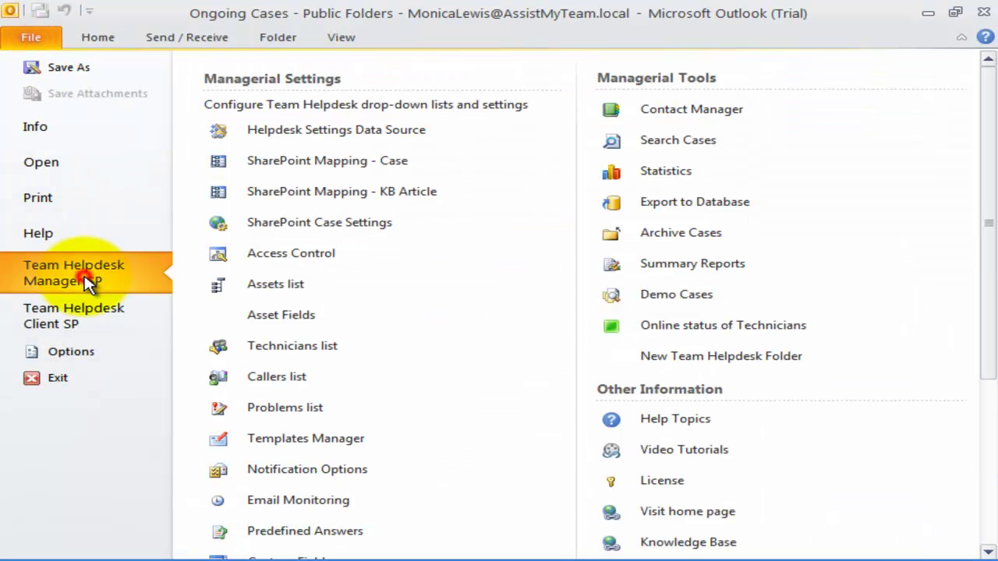
{"action": "left_click", "coordinate": [375, 504]}
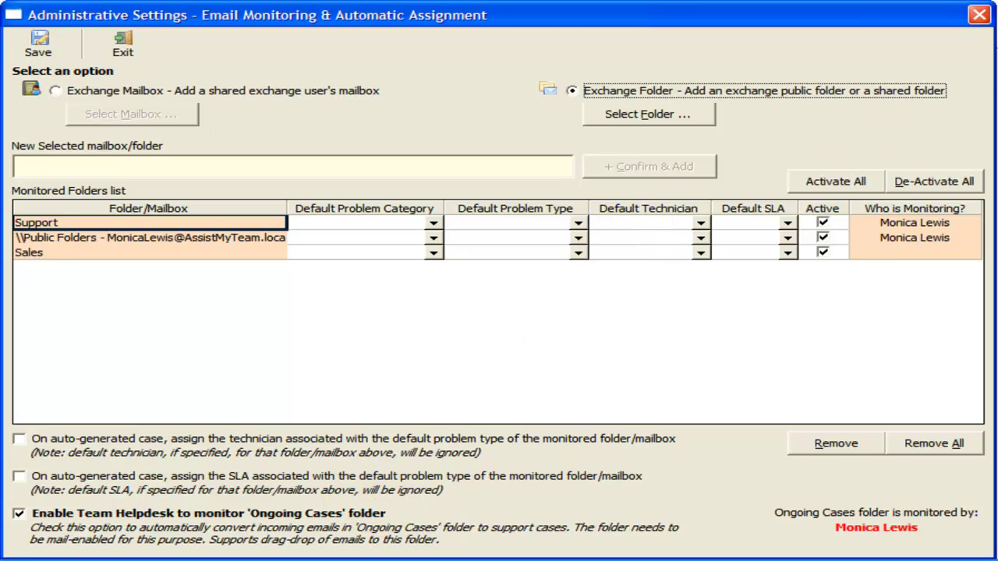
{"action": "left_click", "coordinate": [192, 223]}
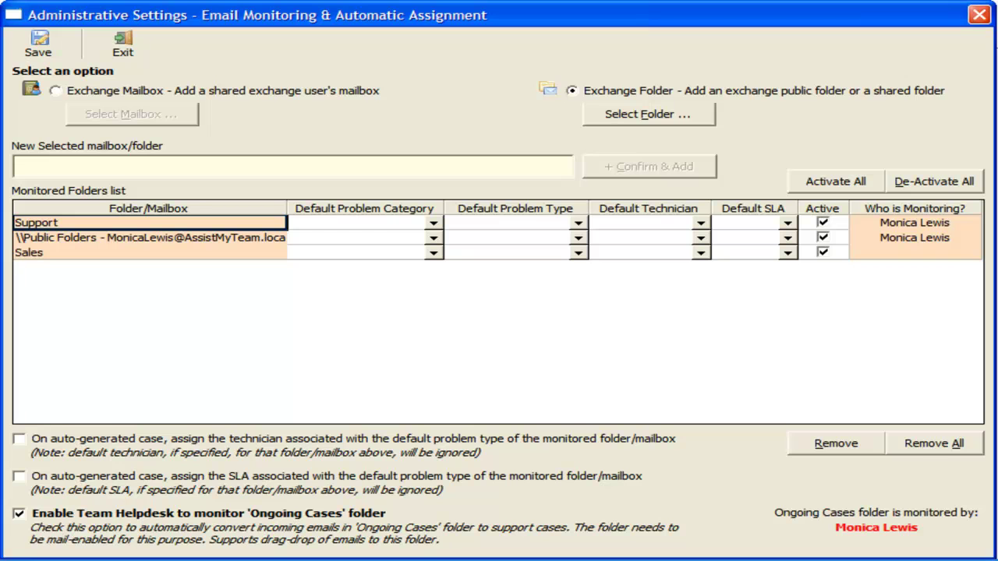
Step: Give the Support row a default technician, category Technical, problem type Hardware and SLA 2
{"action": "left_click", "coordinate": [701, 225]}
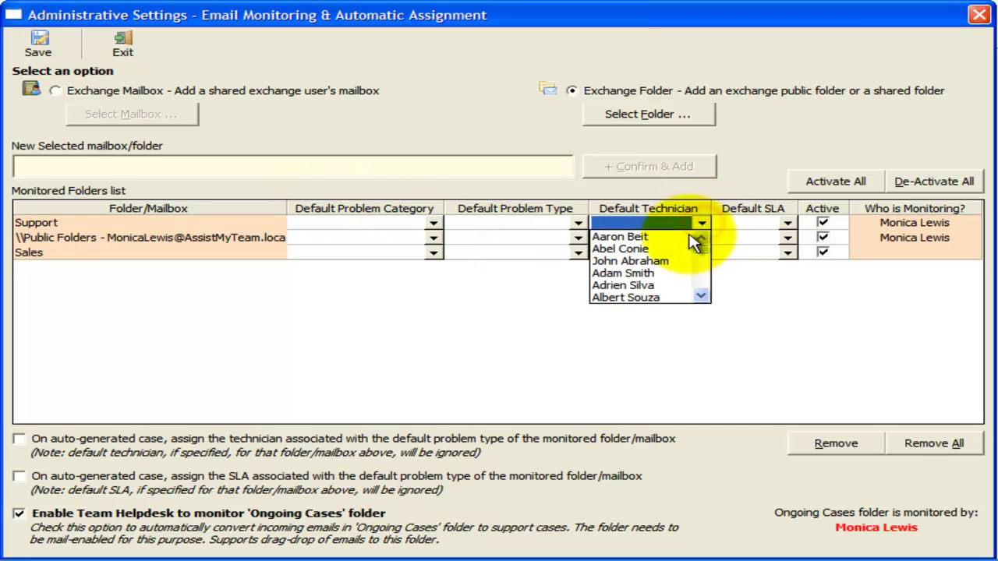
{"action": "key", "text": "f"}
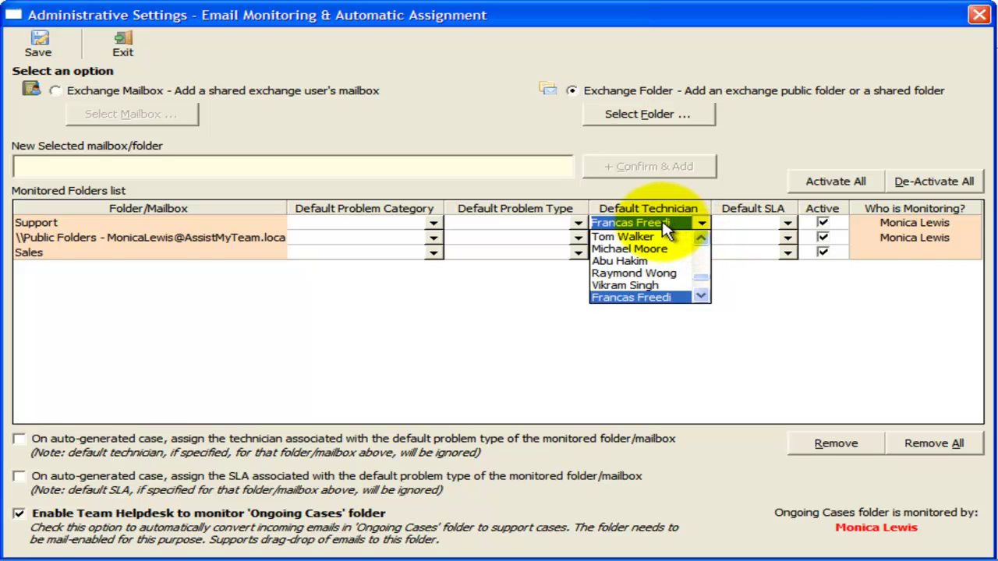
{"action": "left_click", "coordinate": [663, 226]}
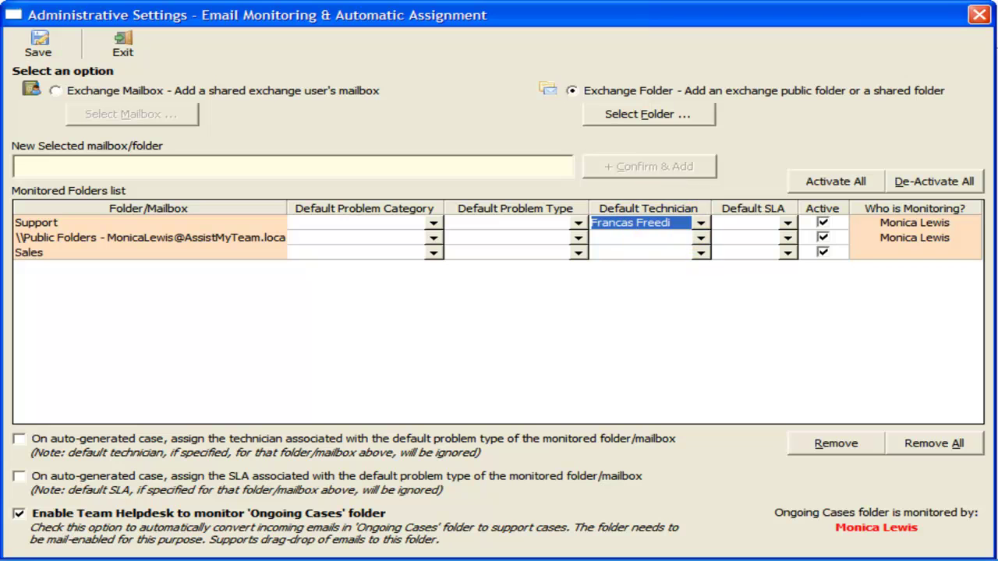
{"action": "left_click", "coordinate": [702, 223]}
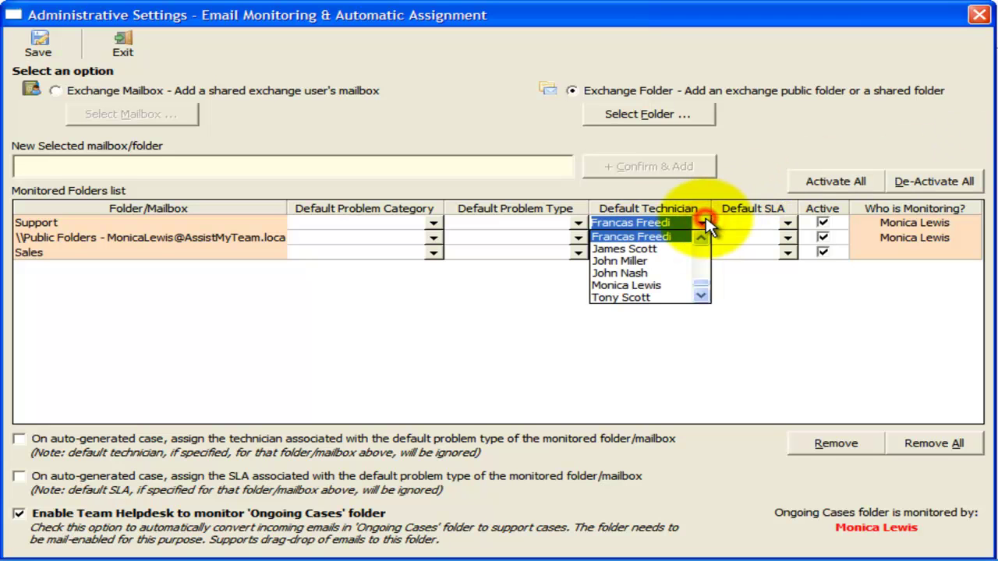
{"action": "left_click", "coordinate": [703, 225]}
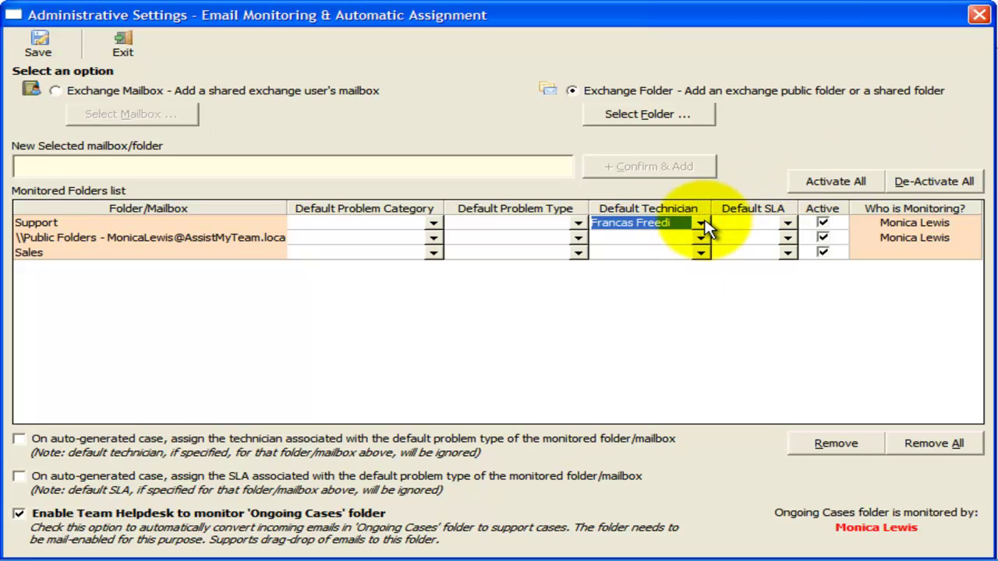
{"action": "left_click", "coordinate": [434, 223]}
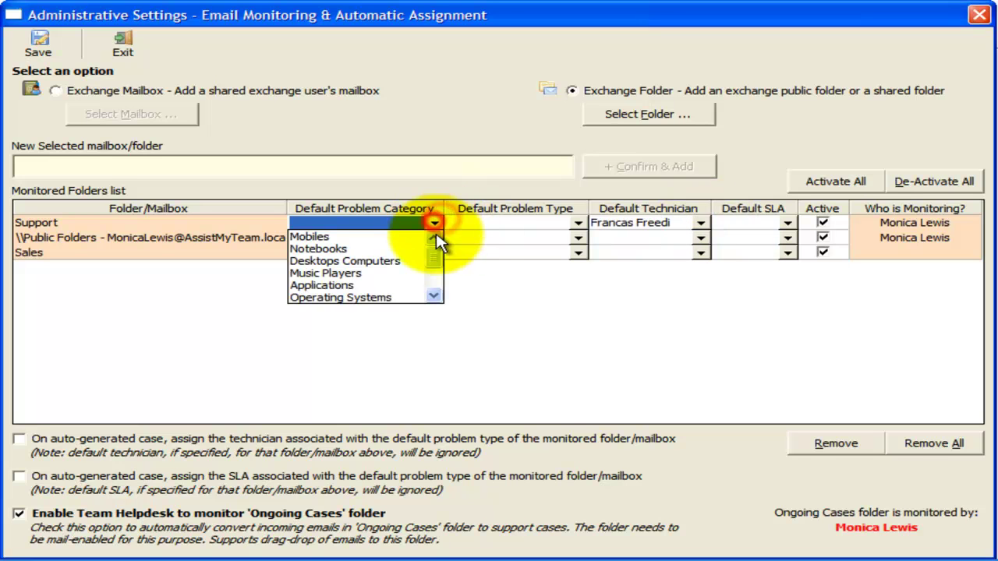
{"action": "left_click_drag", "start_coordinate": [438, 262], "coordinate": [439, 297]}
{"action": "left_click", "coordinate": [340, 273]}
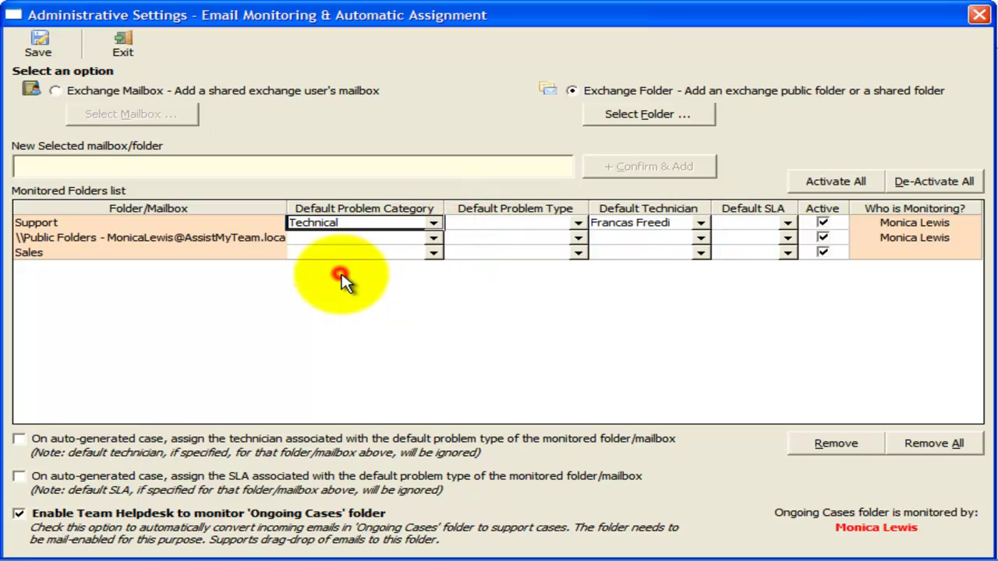
{"action": "left_click", "coordinate": [577, 223]}
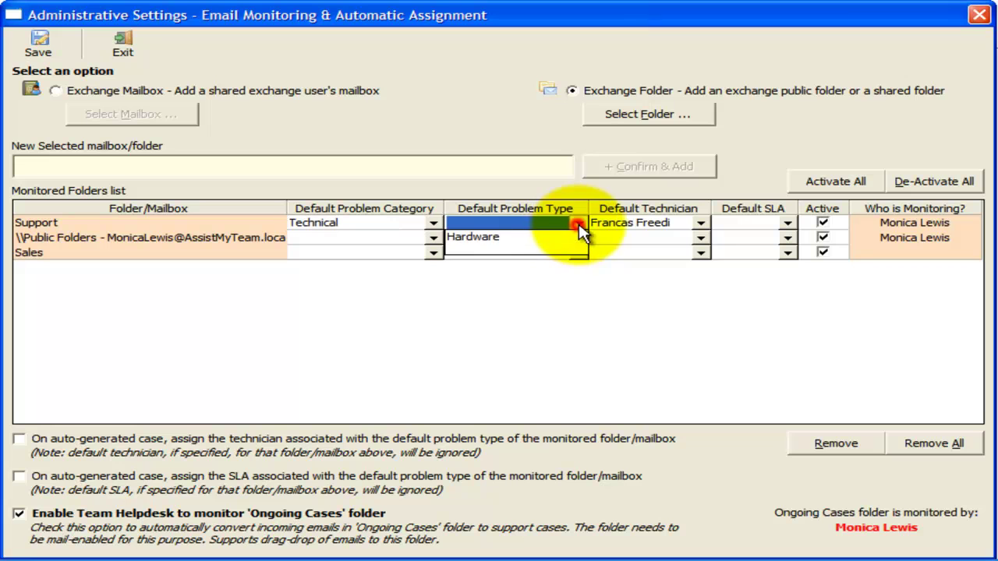
{"action": "left_click", "coordinate": [506, 242]}
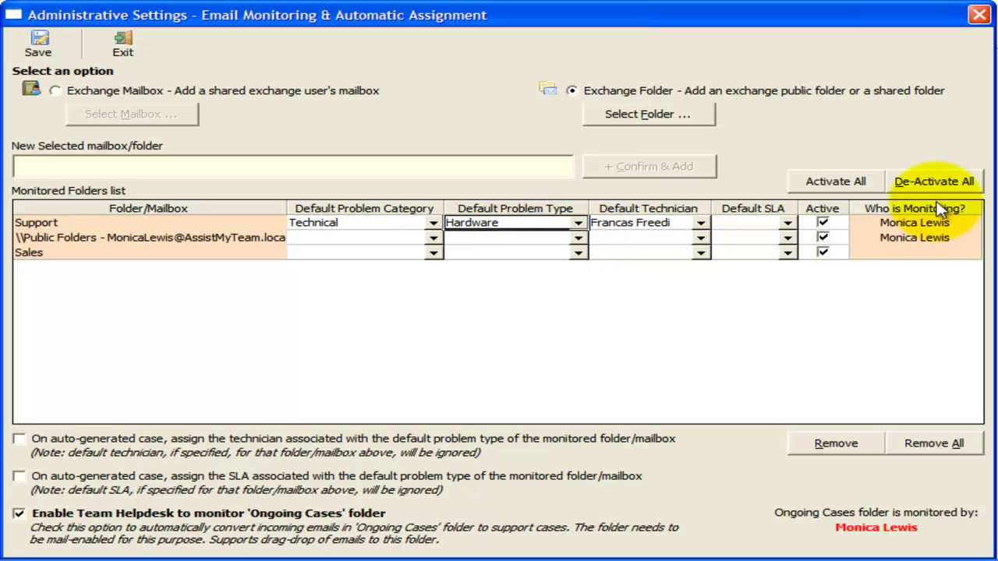
{"action": "left_click", "coordinate": [786, 223]}
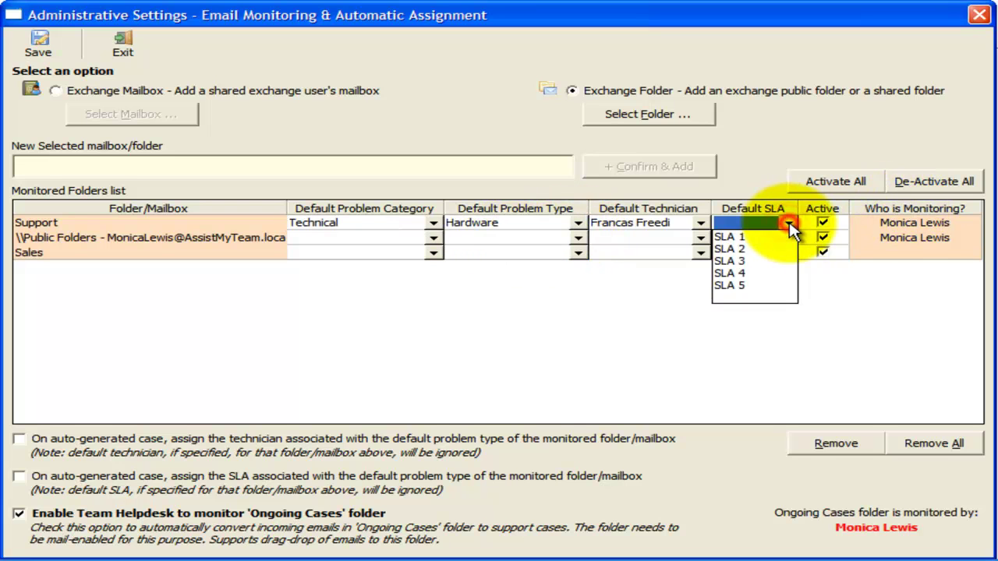
{"action": "left_click", "coordinate": [747, 249]}
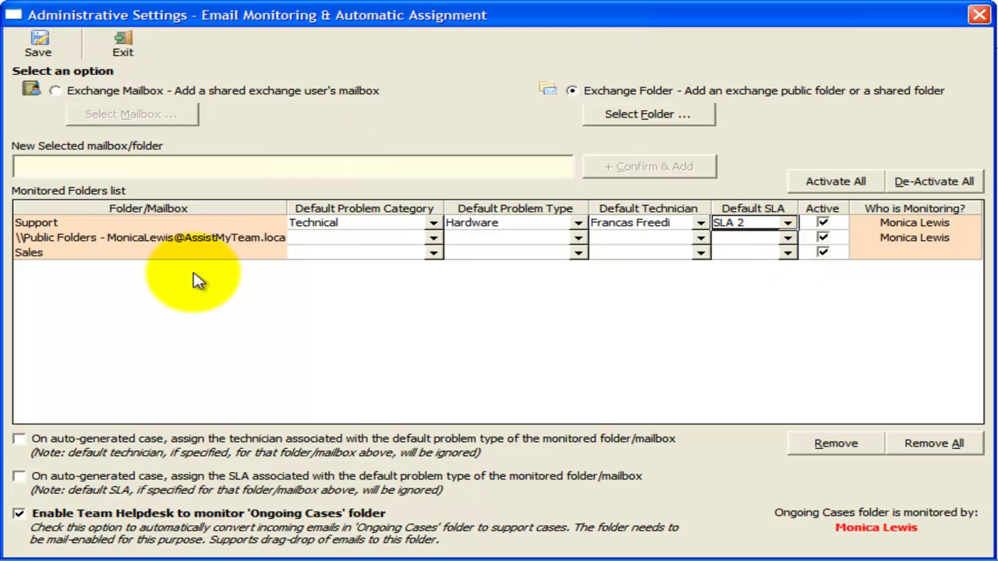
Step: Choose a default technician for the Sales mailbox row
{"action": "left_click", "coordinate": [166, 254]}
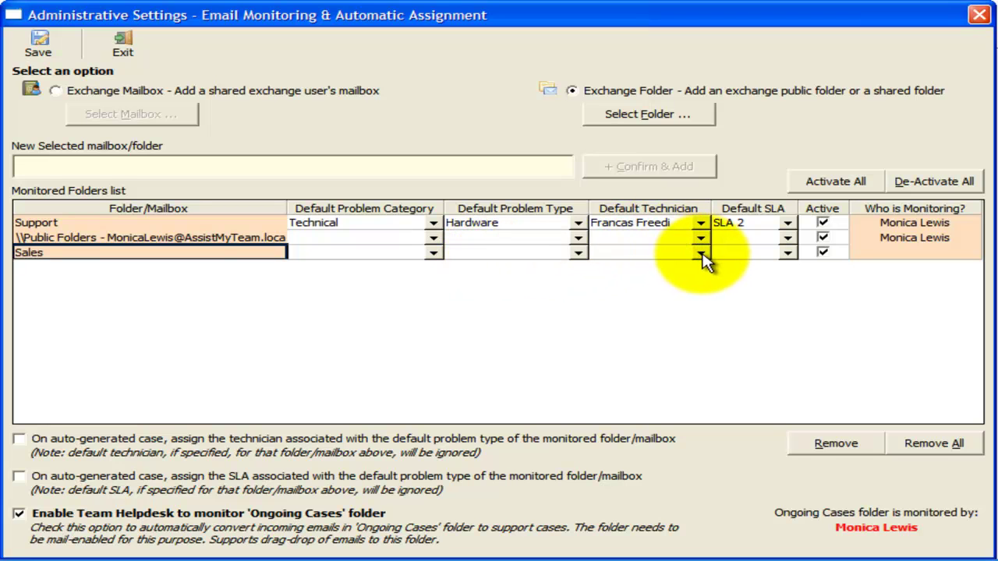
{"action": "left_click", "coordinate": [701, 255]}
{"action": "key", "text": "End"}
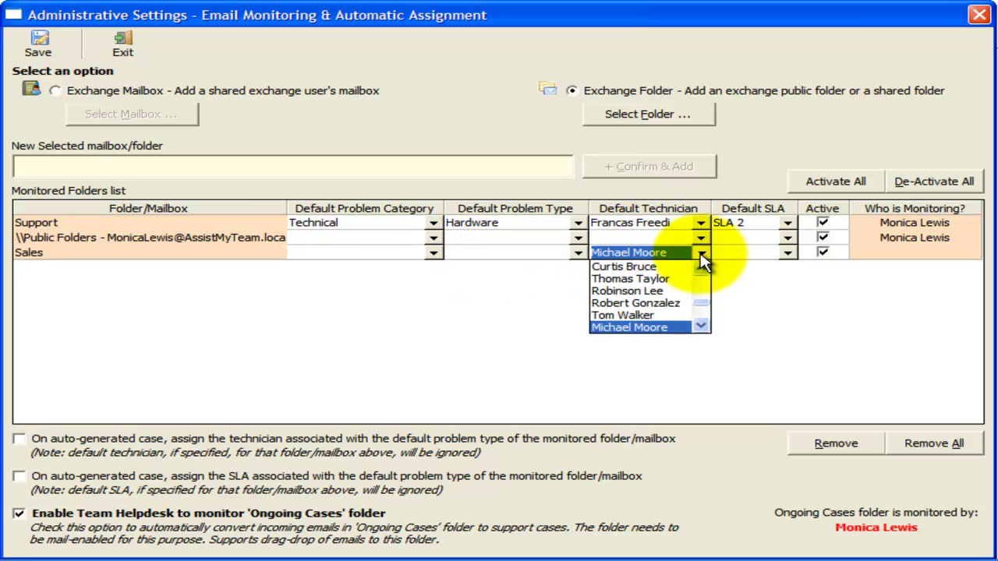
{"action": "left_click", "coordinate": [701, 327]}
{"action": "left_click", "coordinate": [701, 328]}
{"action": "left_click", "coordinate": [701, 328]}
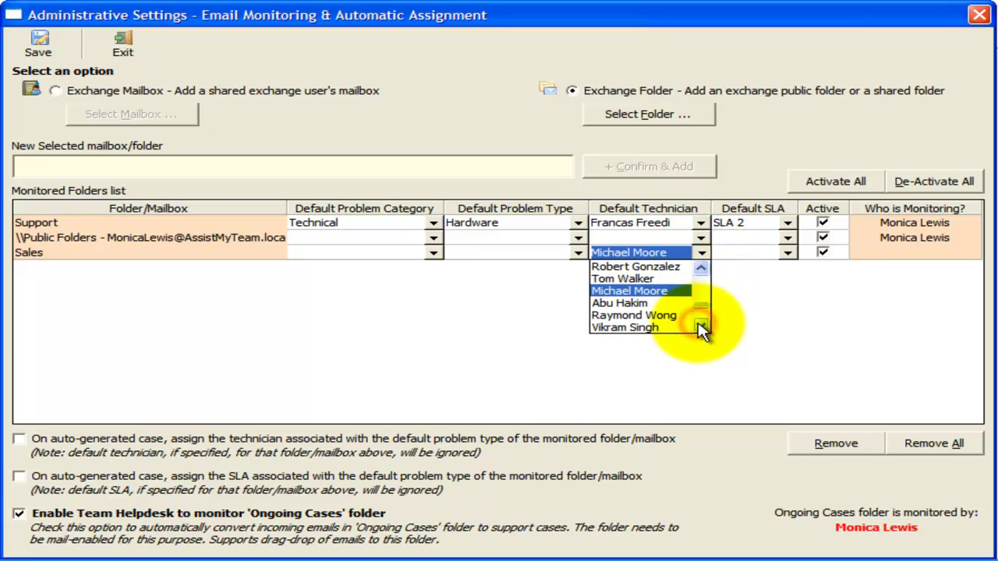
{"action": "left_click", "coordinate": [701, 328]}
{"action": "left_click", "coordinate": [703, 328]}
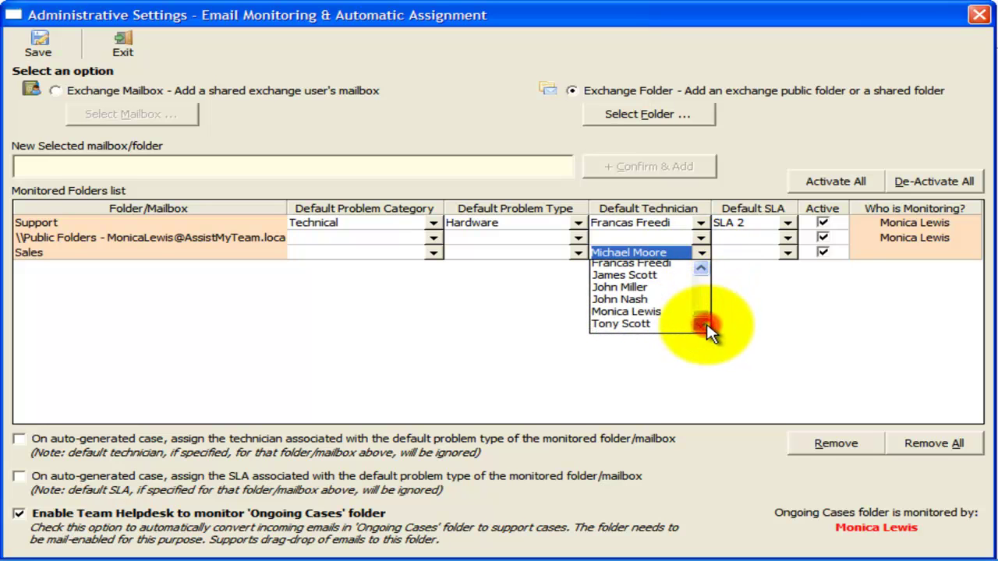
{"action": "left_click", "coordinate": [659, 311]}
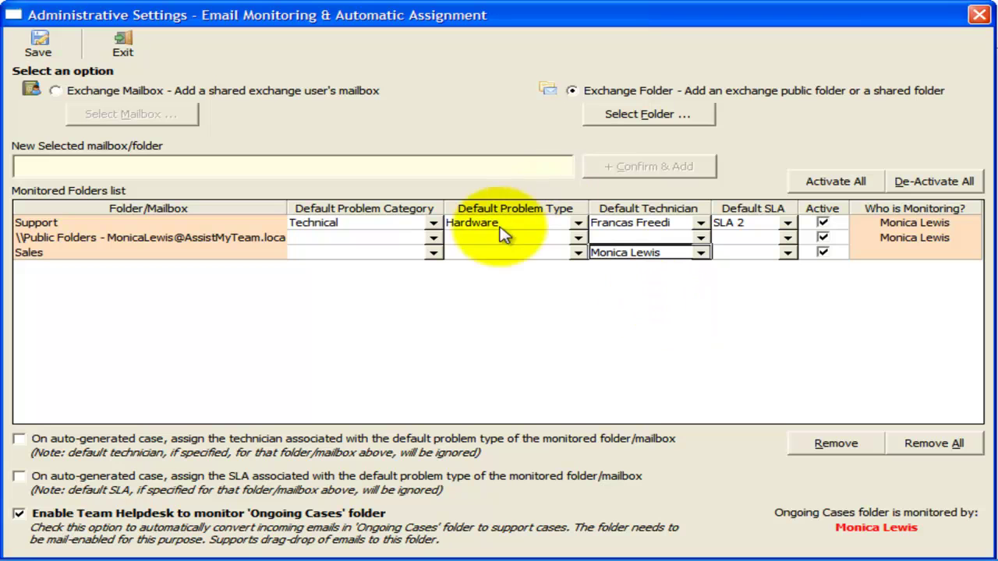
Step: Set the Sales row to category Sales, problem type General and SLA 1, then save
{"action": "left_click", "coordinate": [433, 253]}
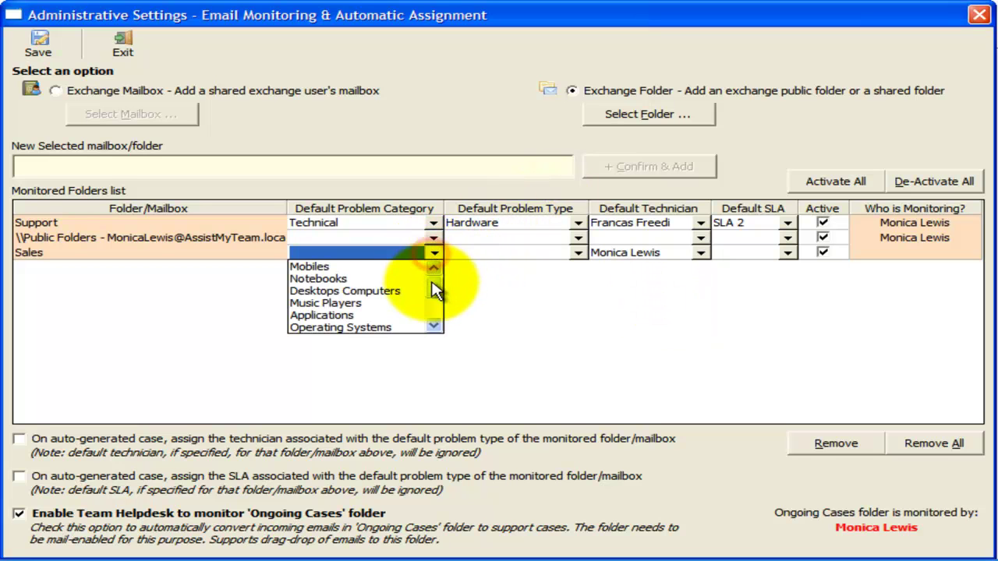
{"action": "left_click_drag", "start_coordinate": [434, 290], "coordinate": [436, 312]}
{"action": "left_click", "coordinate": [398, 317]}
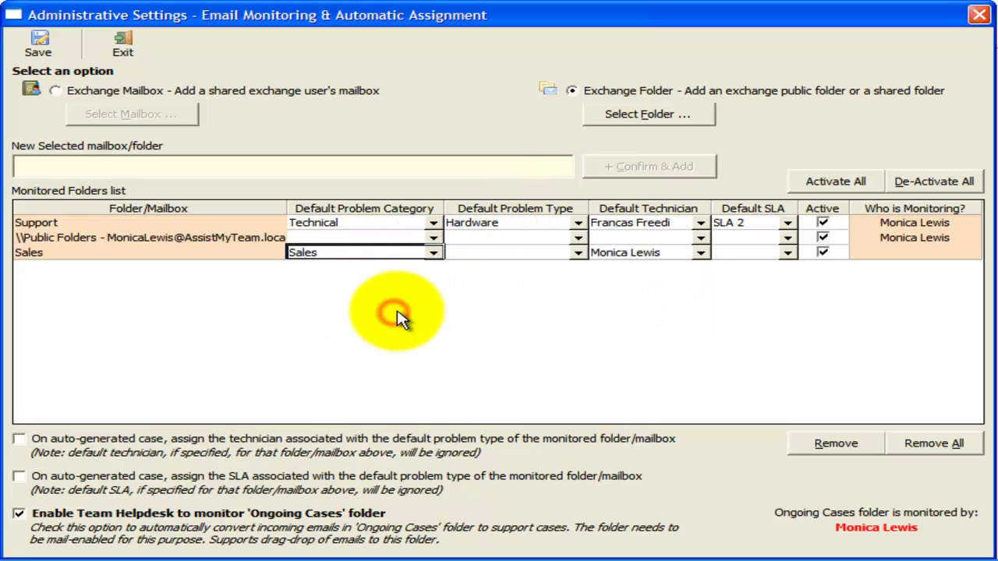
{"action": "left_click", "coordinate": [581, 253]}
{"action": "left_click", "coordinate": [478, 268]}
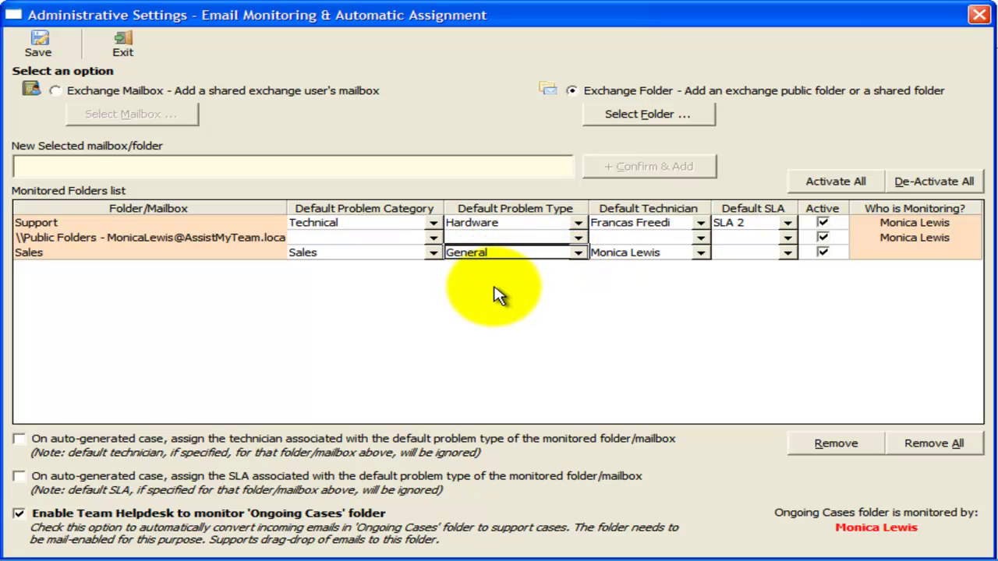
{"action": "left_click", "coordinate": [787, 253]}
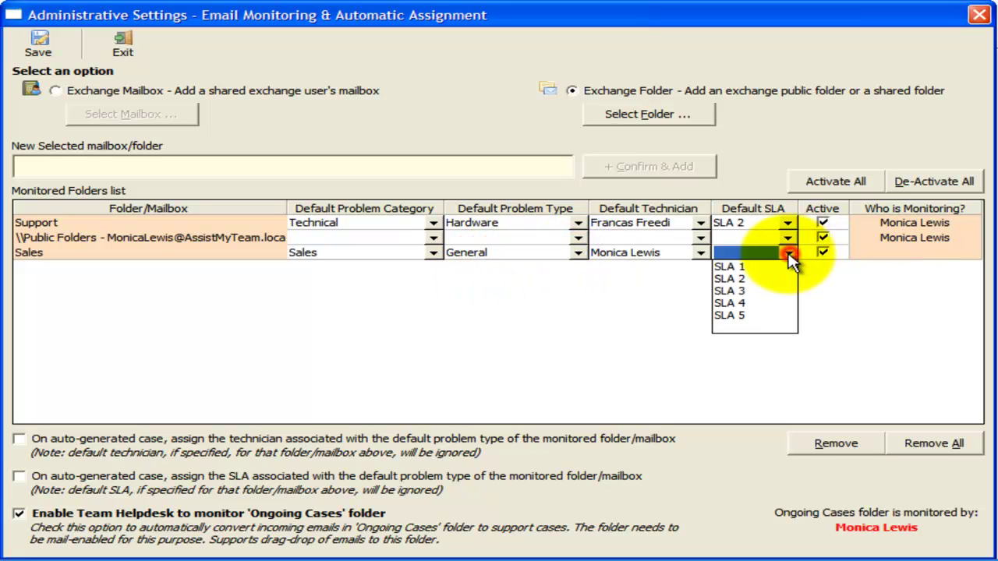
{"action": "left_click", "coordinate": [740, 267]}
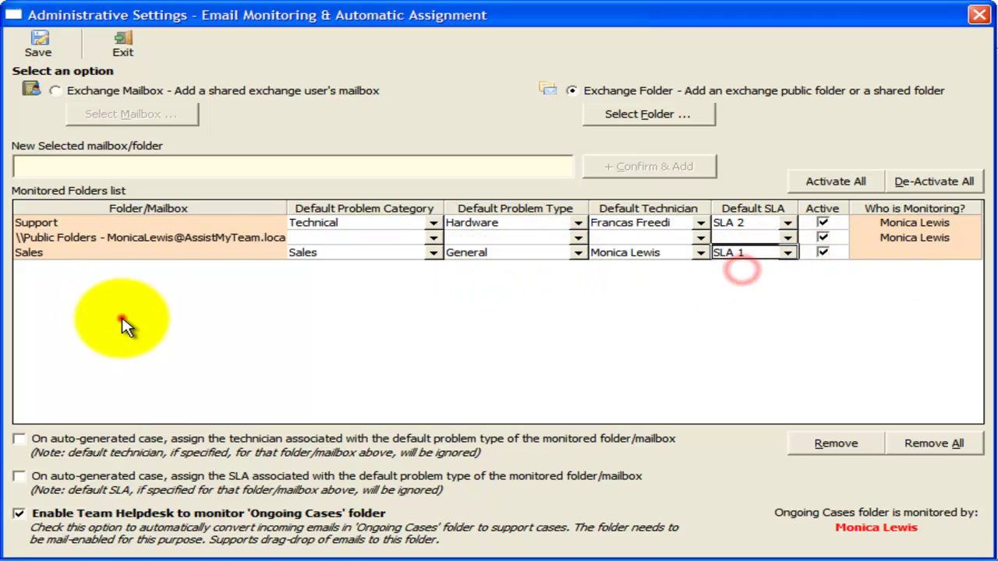
{"action": "left_click", "coordinate": [39, 53]}
Step: Email Support from Ongoing Cases saying the SharePoint site credential won't authenticate, asking for help
{"action": "left_click", "coordinate": [95, 37]}
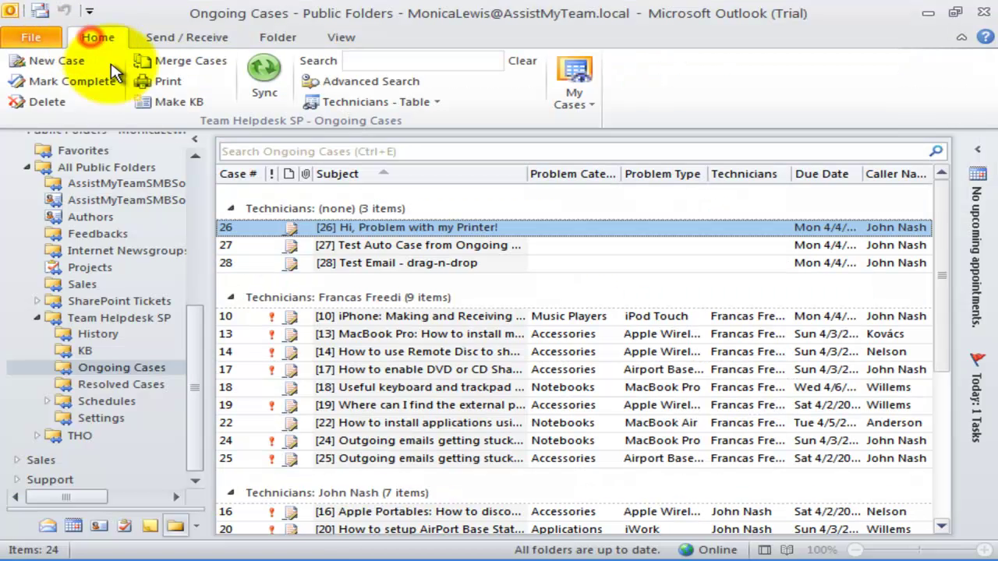
{"action": "left_click", "coordinate": [152, 370]}
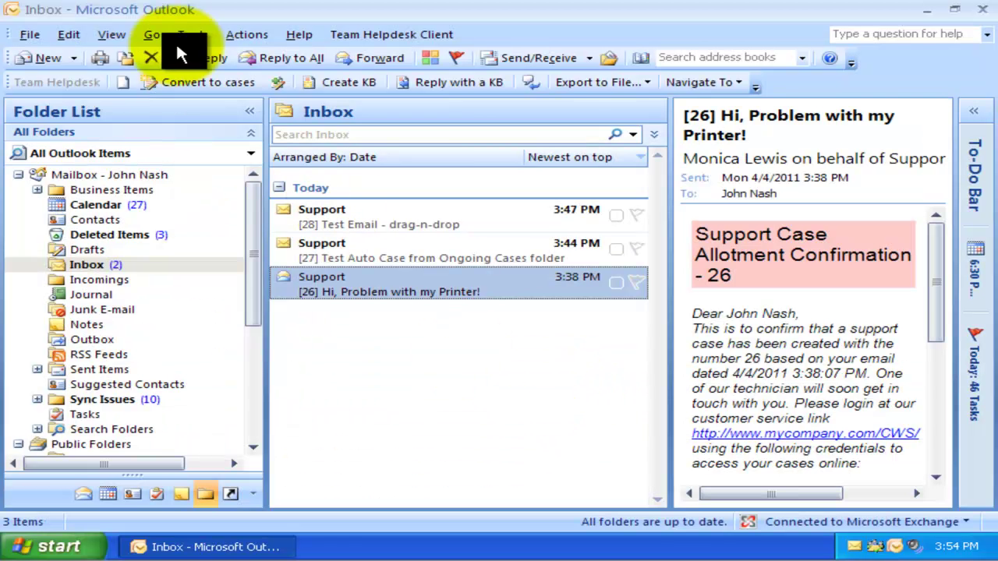
{"action": "left_click", "coordinate": [43, 58]}
{"action": "type", "text": "s"}
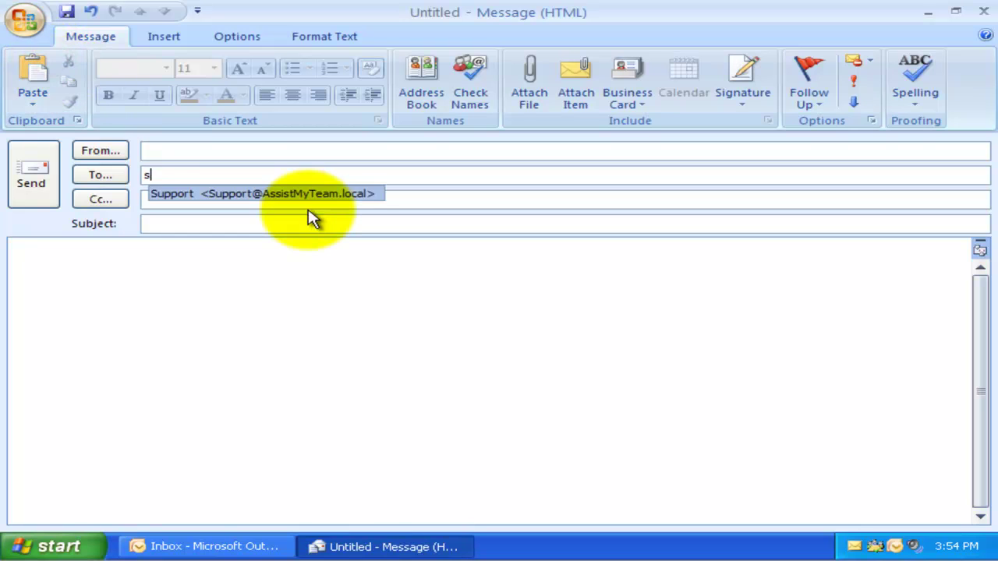
{"action": "type", "text": "upport"}
{"action": "key", "text": "Return"}
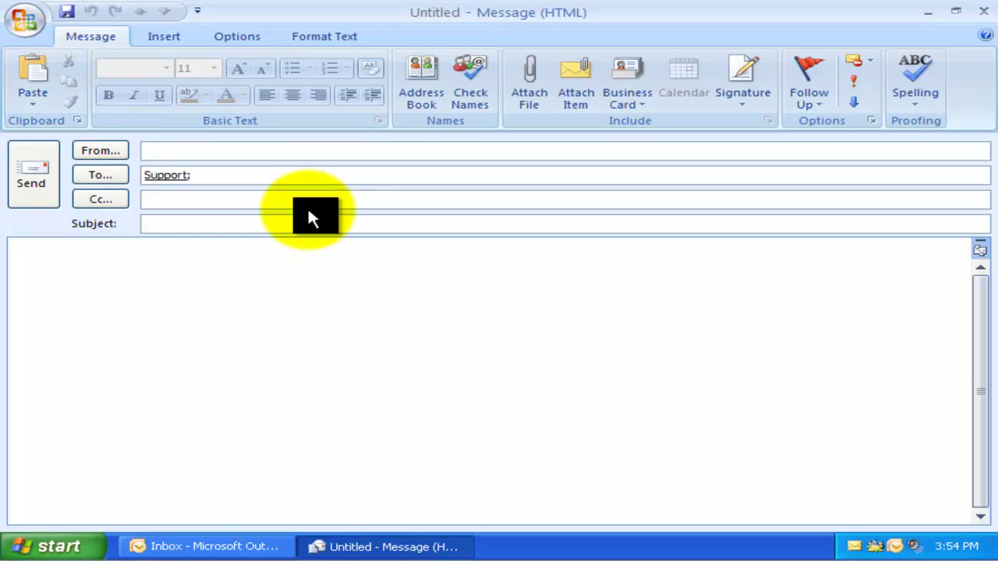
{"action": "left_click", "coordinate": [294, 224]}
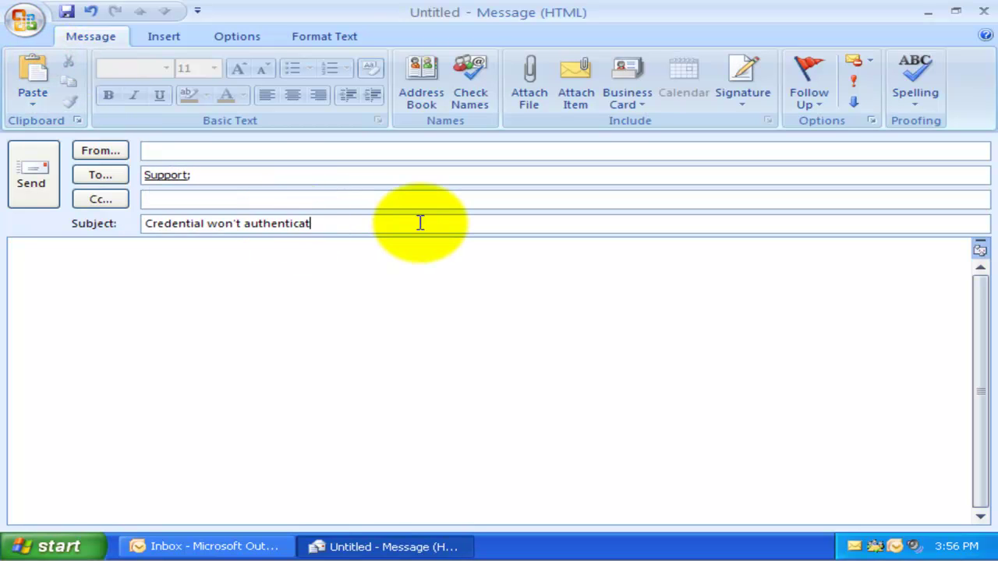
{"action": "left_click", "coordinate": [425, 267]}
{"action": "type", "text": "Hi"}
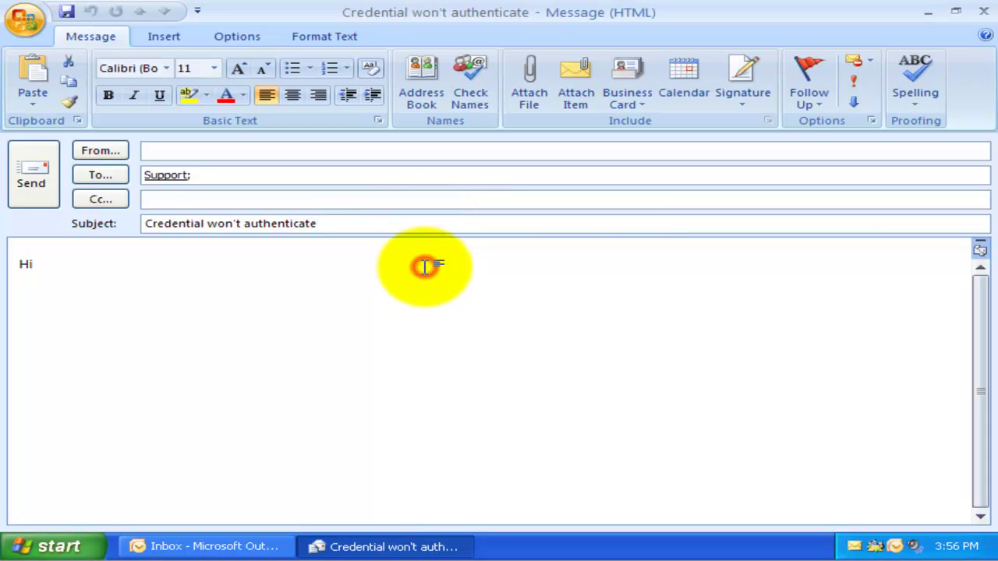
{"action": "type", "text": " Support,"}
{"action": "key", "text": "Return"}
{"action": "type", "text": "My credential for SharePoint site won't authenticate. Please help!"}
{"action": "key", "text": "Return"}
{"action": "key", "text": "Return"}
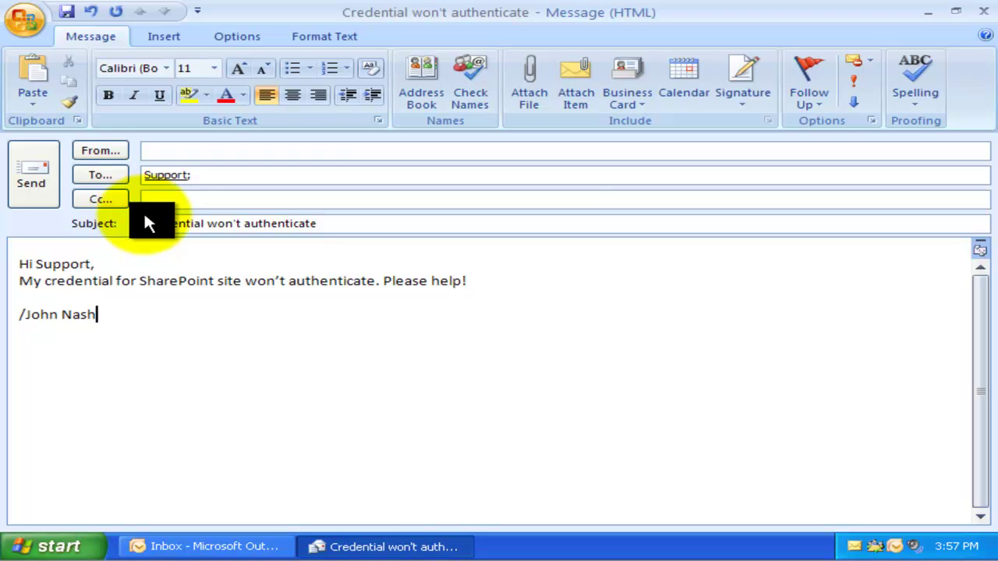
{"action": "left_click", "coordinate": [43, 184]}
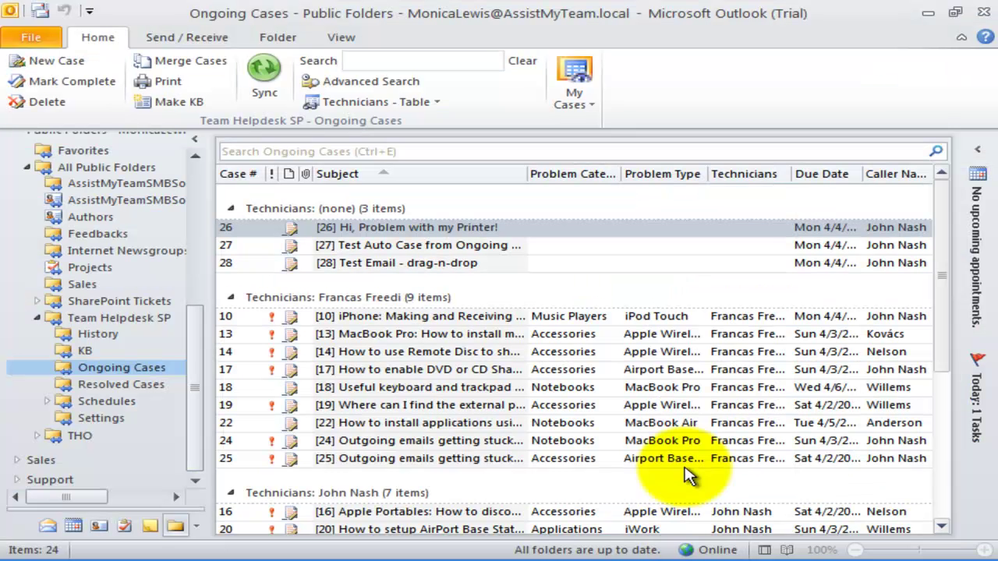
{"action": "left_click", "coordinate": [597, 265]}
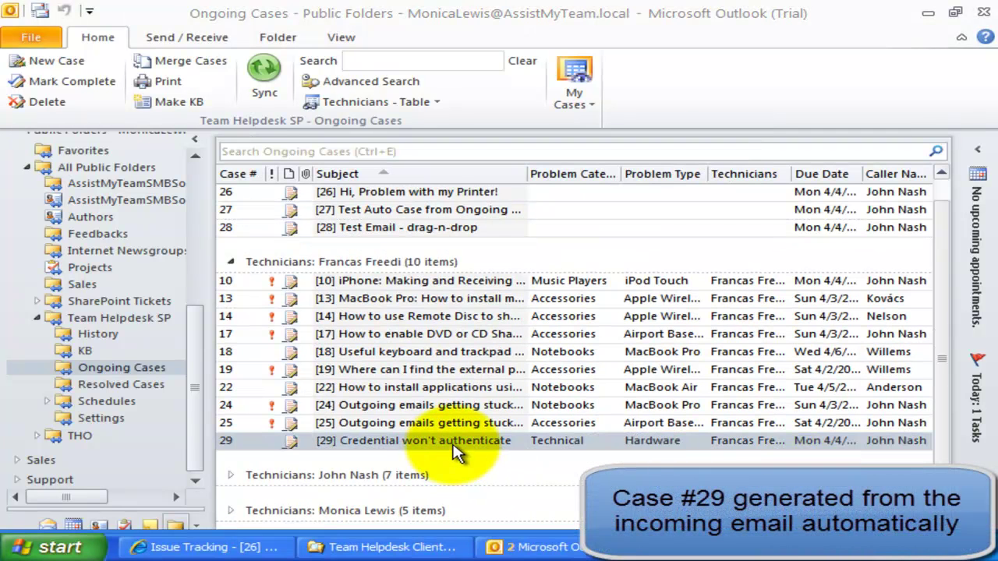
{"action": "double_click", "coordinate": [456, 450]}
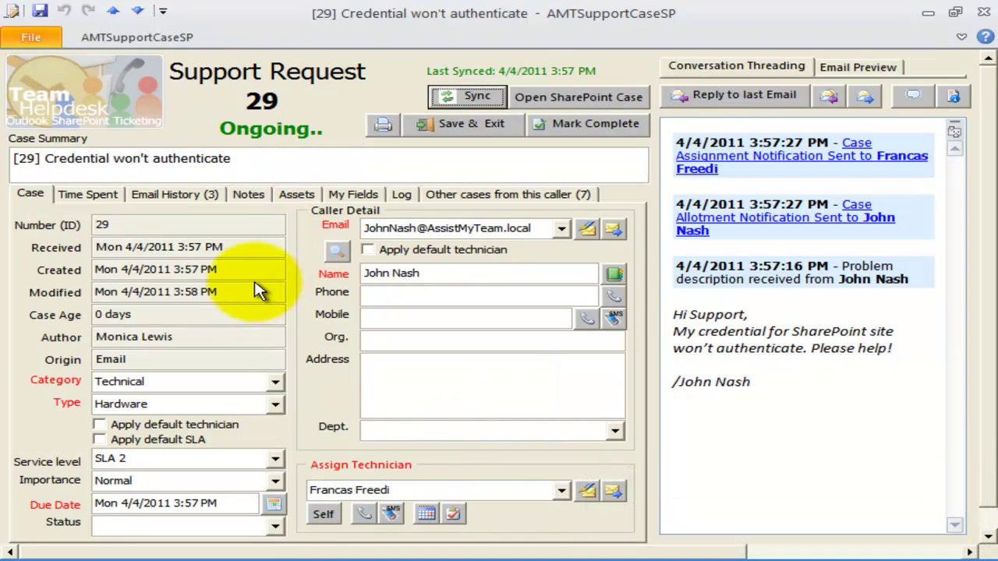
{"action": "left_click", "coordinate": [408, 489]}
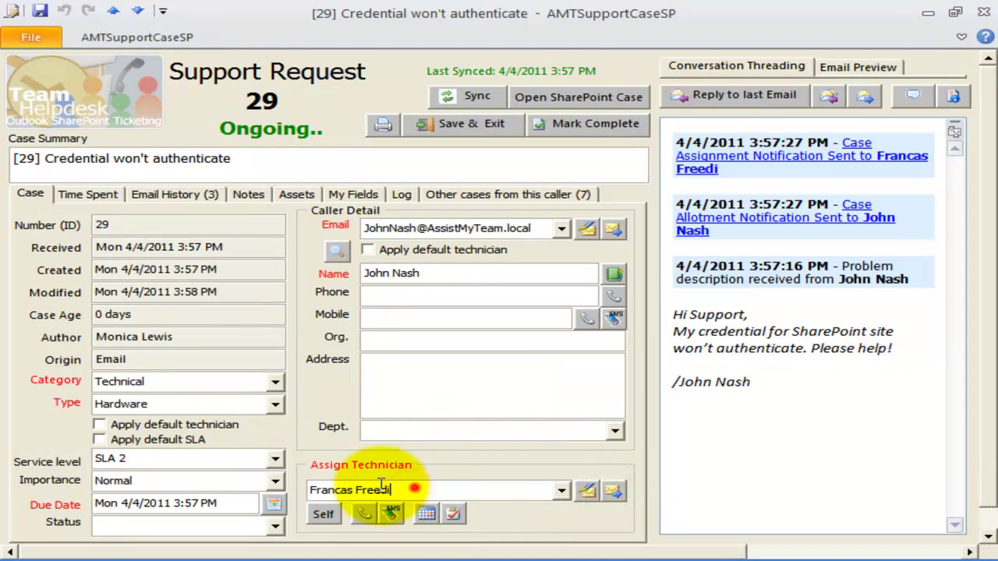
{"action": "double_click", "coordinate": [382, 489]}
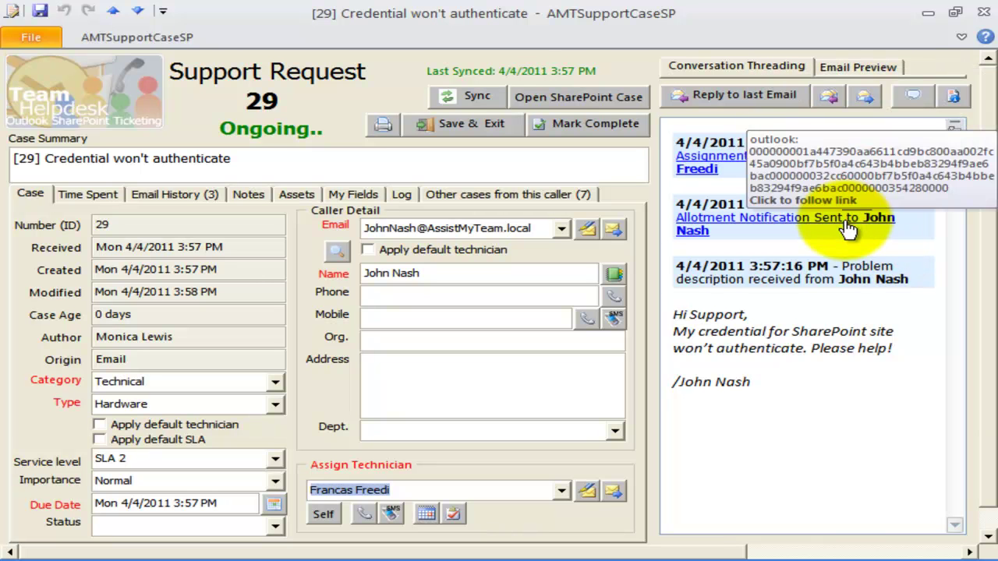
{"action": "left_click", "coordinate": [875, 159]}
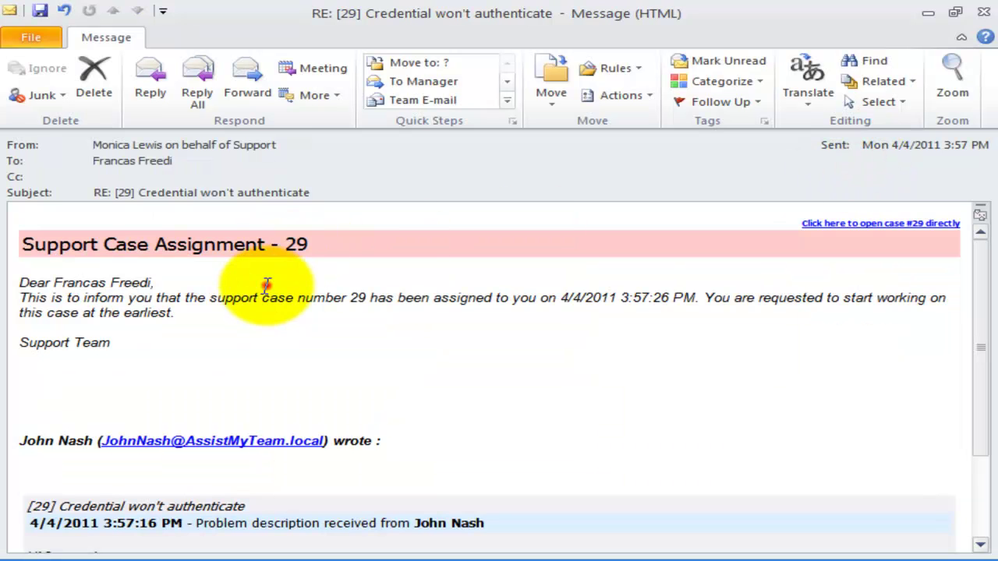
{"action": "left_click_drag", "start_coordinate": [52, 299], "coordinate": [485, 307]}
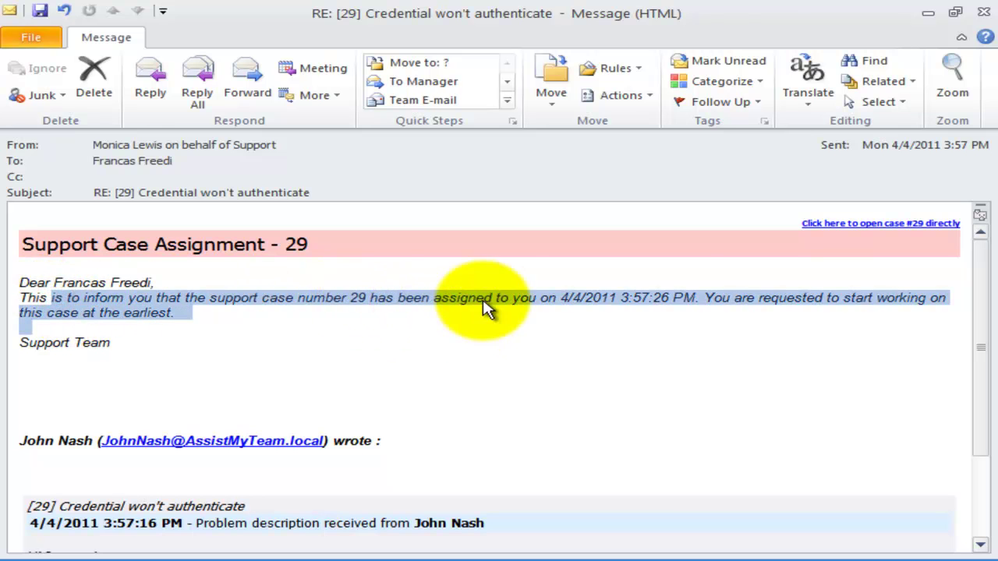
{"action": "left_click", "coordinate": [985, 13]}
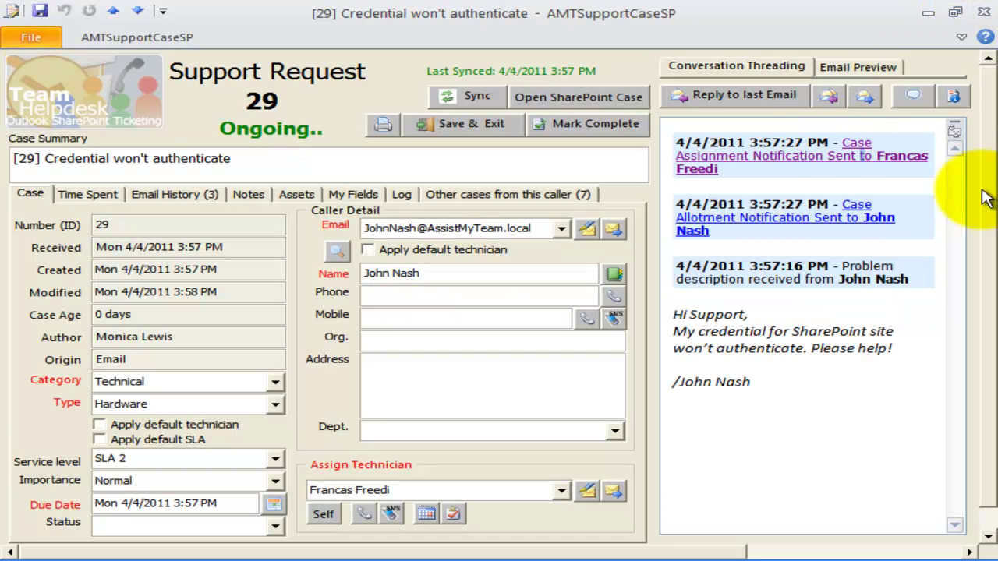
{"action": "left_click", "coordinate": [842, 216]}
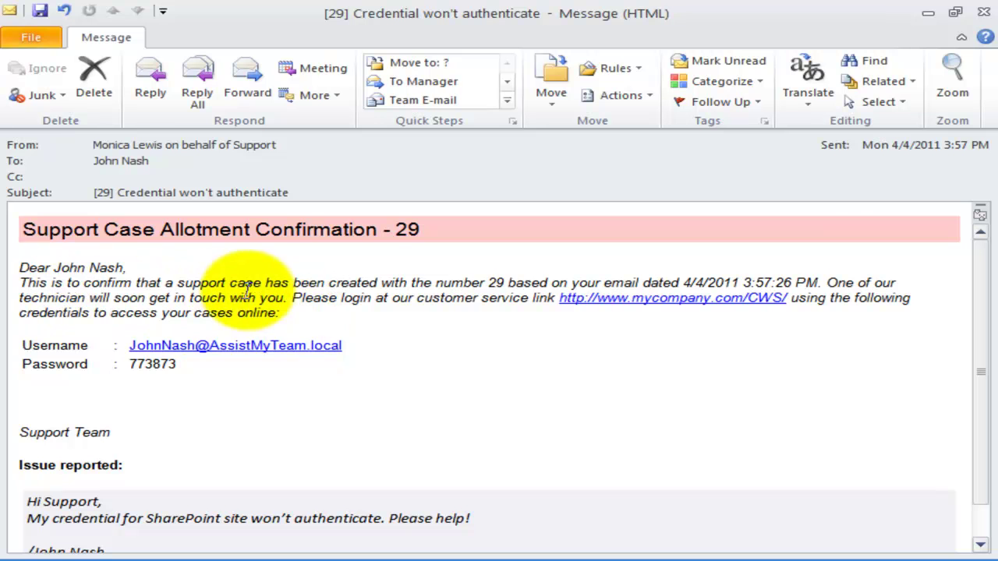
{"action": "left_click_drag", "start_coordinate": [421, 300], "coordinate": [445, 390]}
{"action": "left_click", "coordinate": [445, 335]}
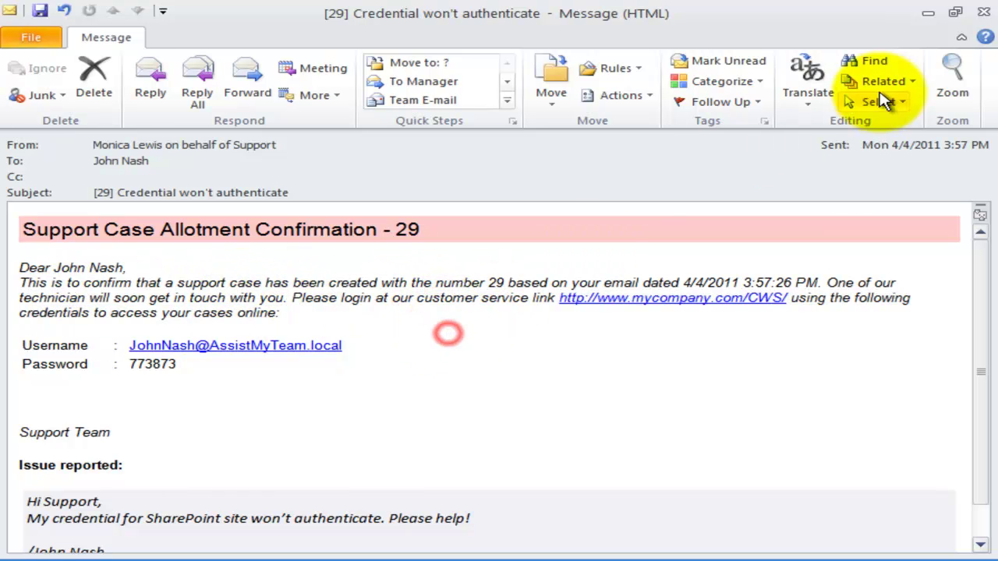
{"action": "left_click", "coordinate": [983, 13]}
{"action": "left_click", "coordinate": [274, 382]}
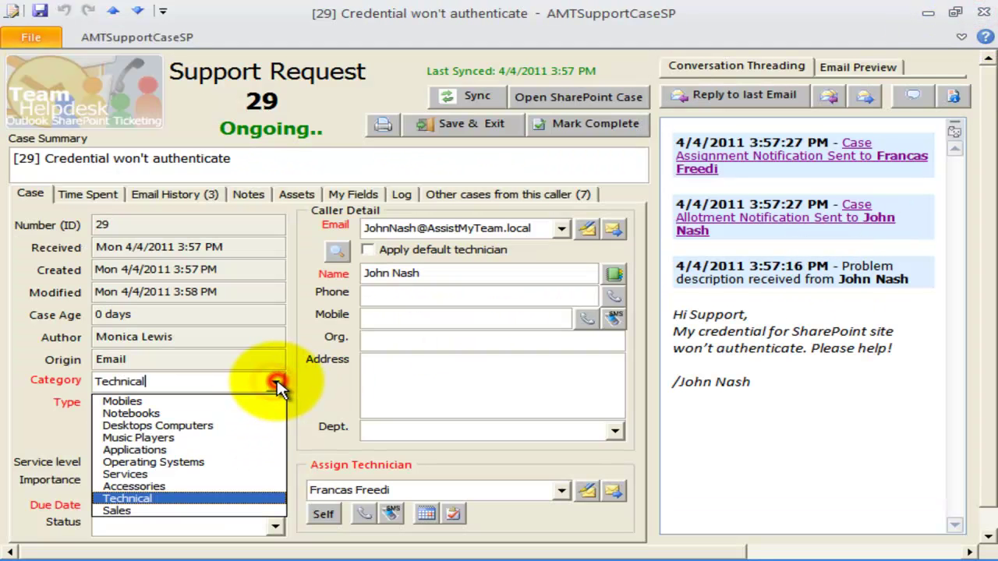
{"action": "left_click", "coordinate": [275, 382]}
{"action": "left_click", "coordinate": [275, 404]}
{"action": "left_click", "coordinate": [277, 407]}
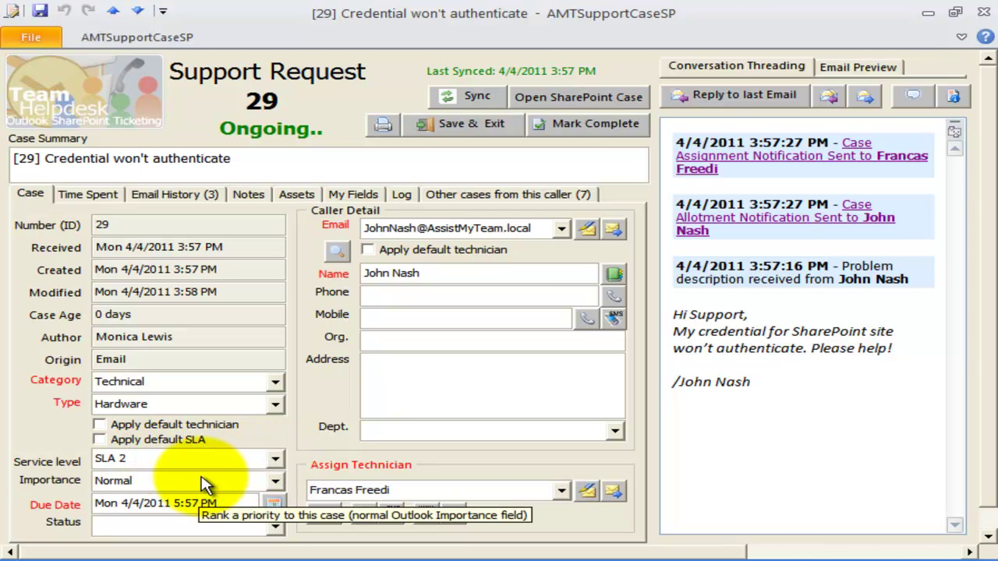
{"action": "left_click", "coordinate": [984, 12]}
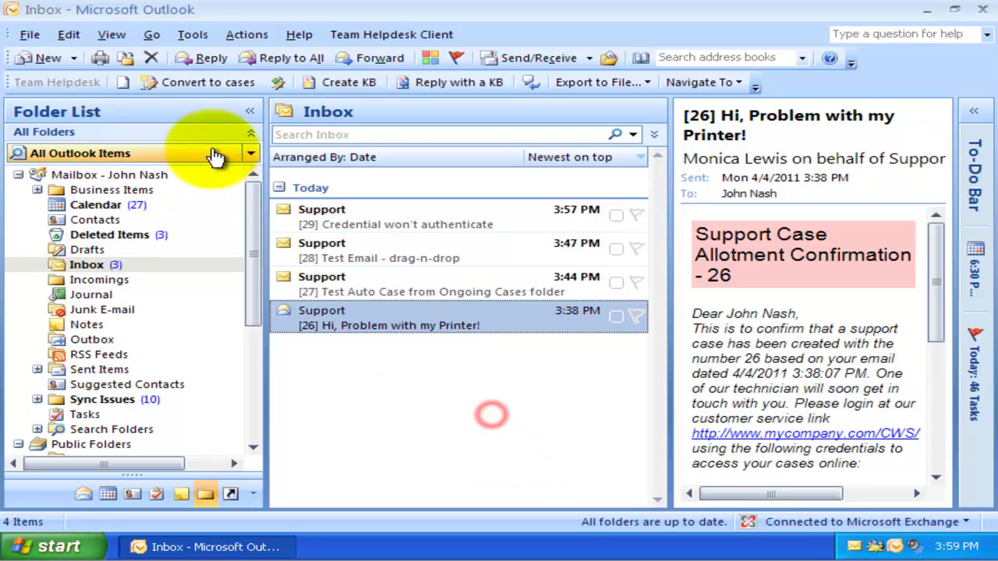
Step: Send the sales address an 'Invoice Request' email asking for the invoice for yesterday's purchase
{"action": "left_click", "coordinate": [14, 50]}
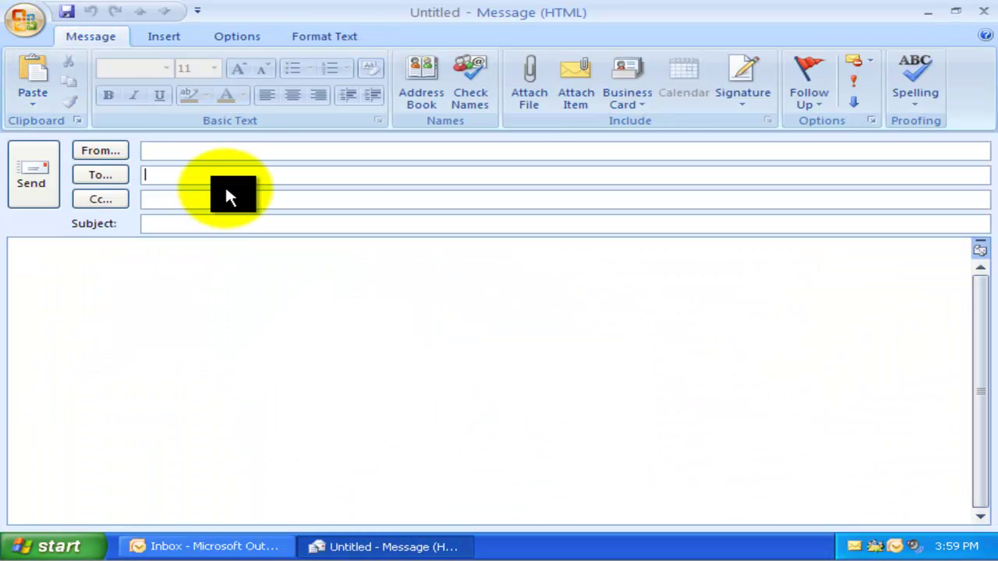
{"action": "left_click", "coordinate": [251, 223]}
{"action": "type", "text": "Invoice Request"}
{"action": "left_click", "coordinate": [259, 334]}
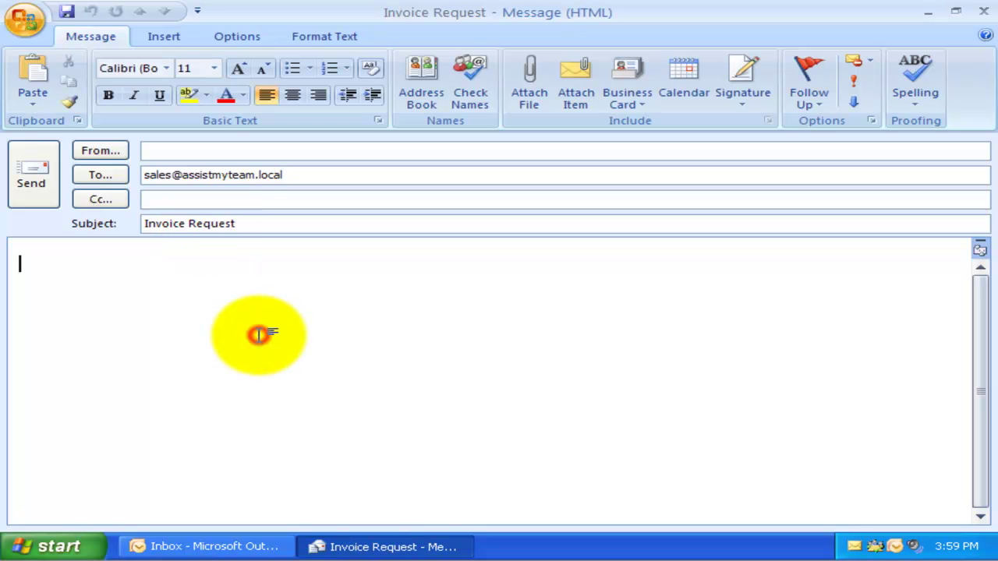
{"action": "type", "text": "HI Sales Team,"}
{"action": "key", "text": "Return"}
{"action": "type", "text": "Please send my invoice for the purchase made yesterday!"}
{"action": "key", "text": "Return"}
{"action": "key", "text": "Return"}
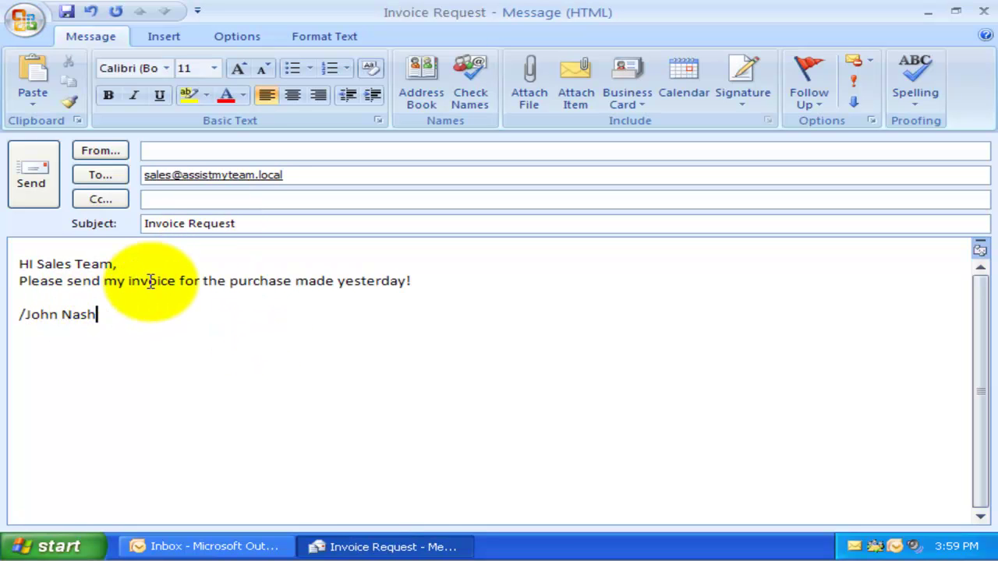
{"action": "left_click", "coordinate": [31, 175]}
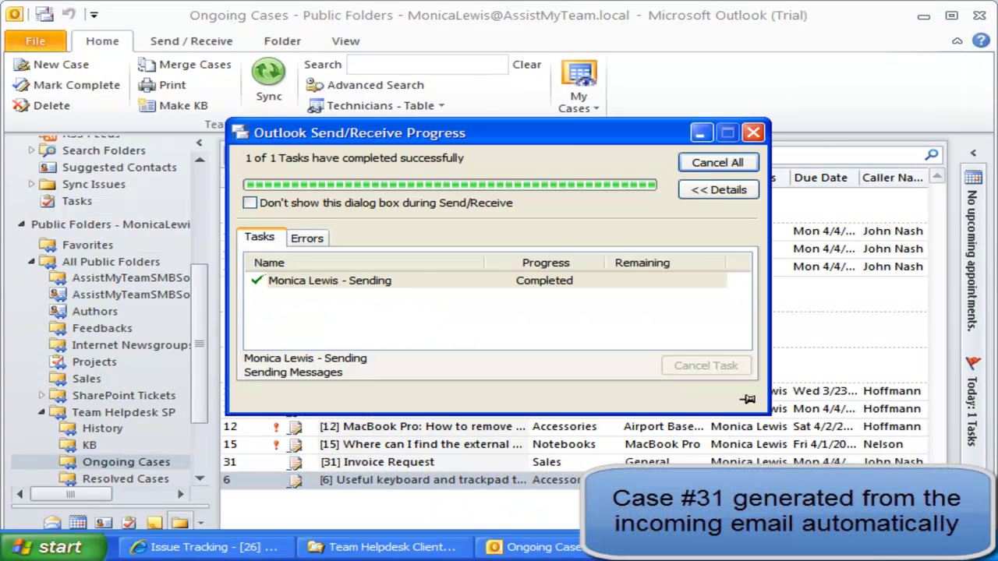
{"action": "double_click", "coordinate": [436, 464]}
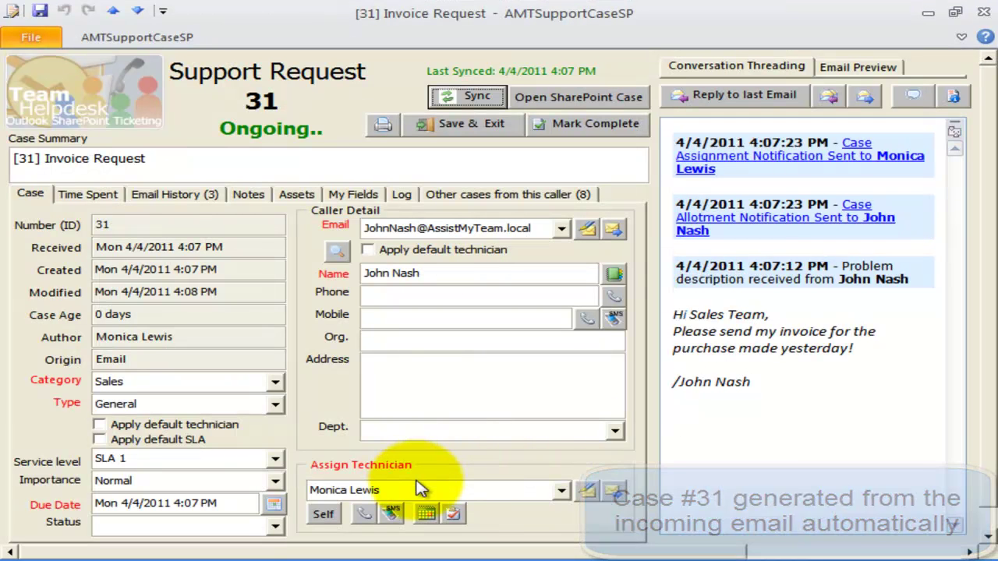
{"action": "left_click_drag", "start_coordinate": [421, 487], "coordinate": [310, 486]}
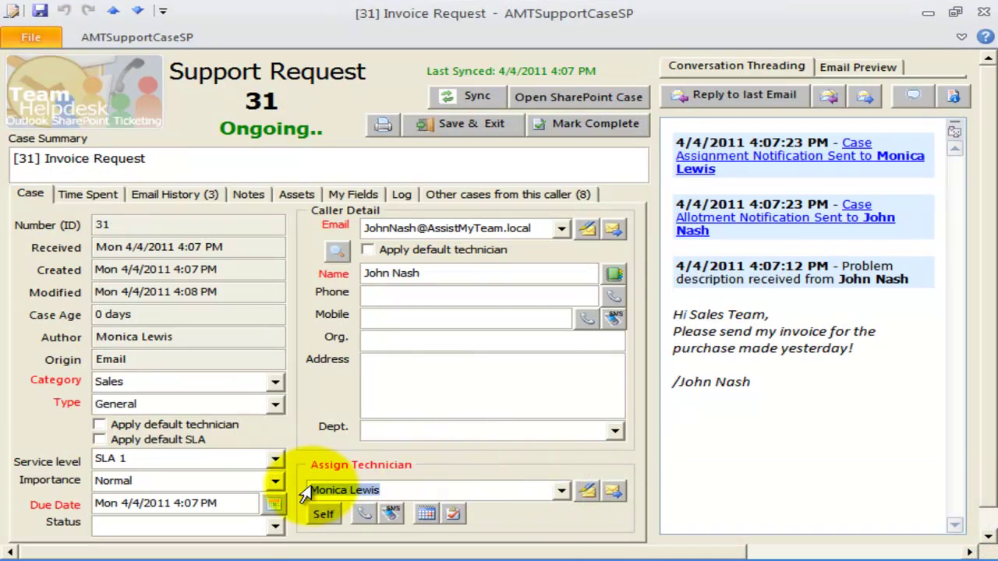
{"action": "left_click_drag", "start_coordinate": [196, 380], "coordinate": [93, 382]}
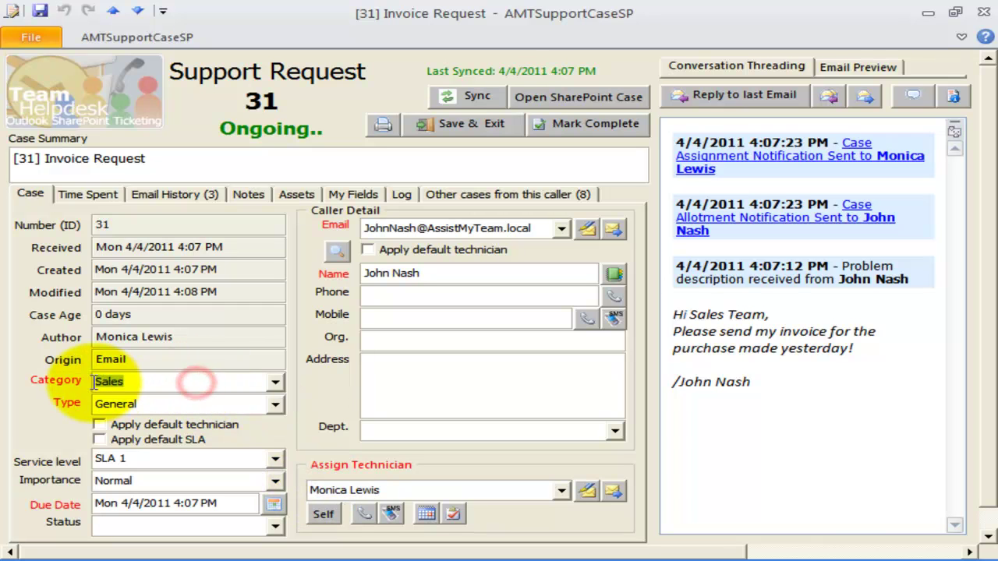
{"action": "left_click_drag", "start_coordinate": [173, 405], "coordinate": [95, 404]}
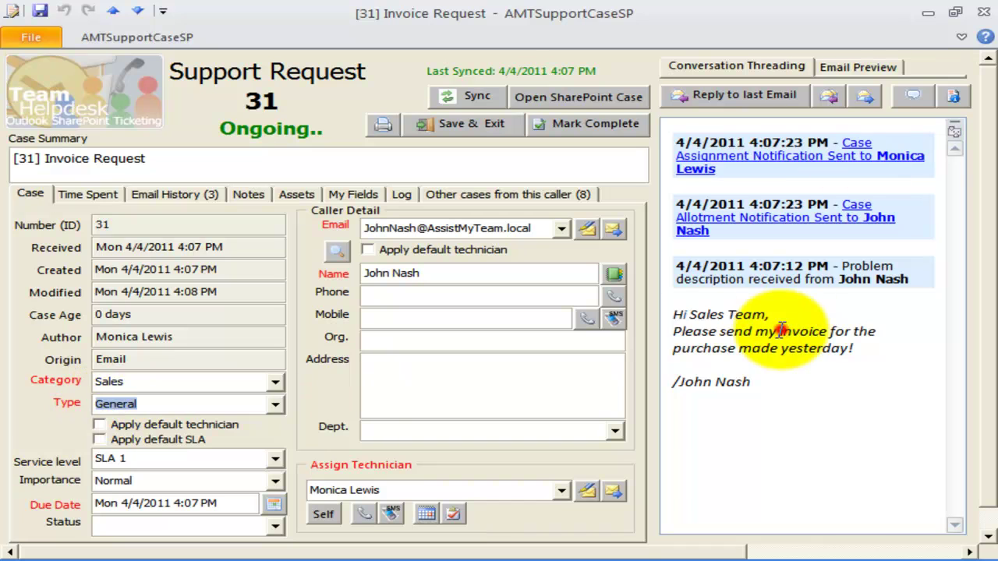
{"action": "left_click", "coordinate": [984, 13]}
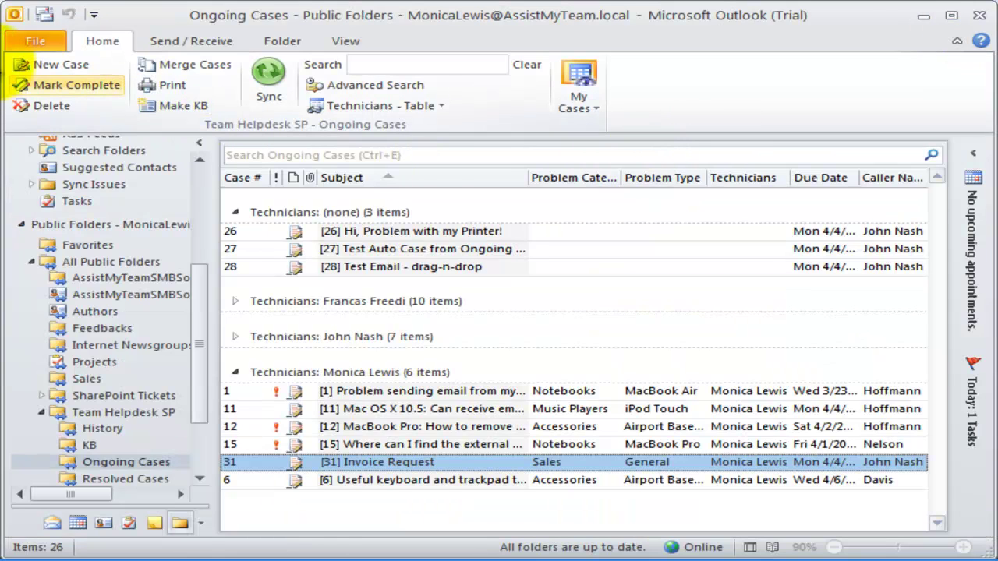
Step: Open Email Monitoring under Managerial Settings in File > Team Helpdesk Manager SP
{"action": "left_click", "coordinate": [34, 37]}
{"action": "left_click", "coordinate": [92, 282]}
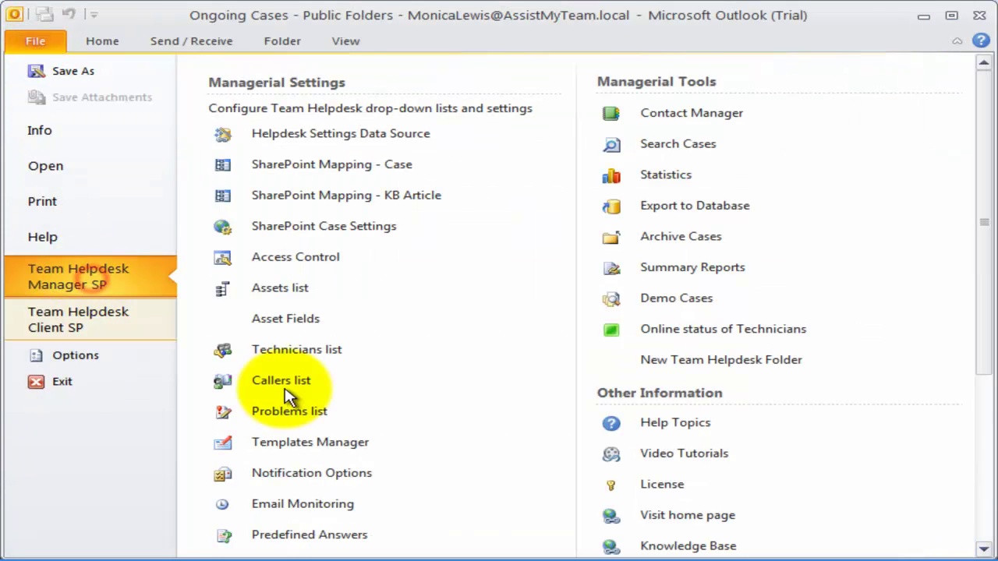
{"action": "left_click", "coordinate": [355, 503]}
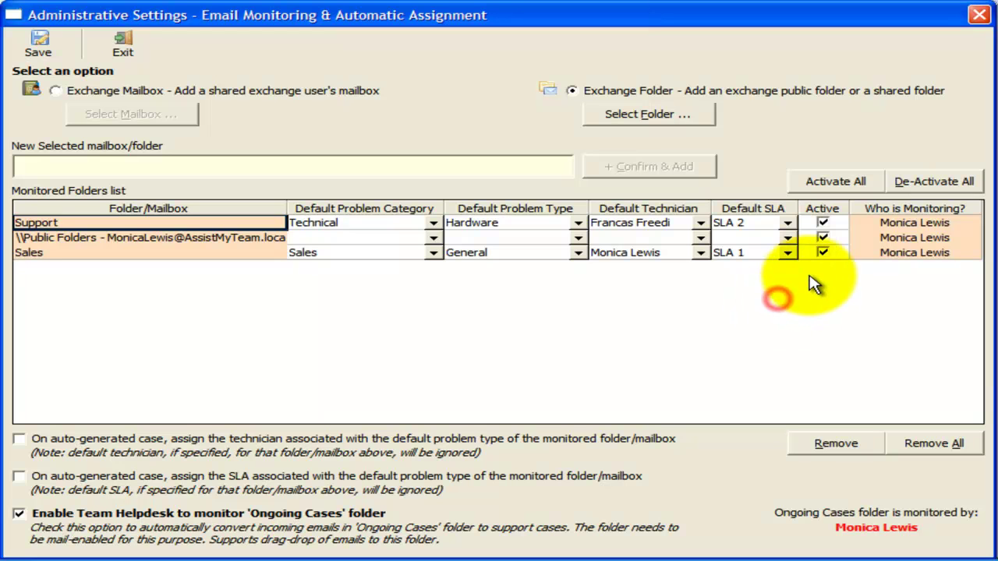
Step: Untick Active for the Feedbacks public folder and Sales rows, leaving only Support monitored
{"action": "left_click", "coordinate": [822, 238]}
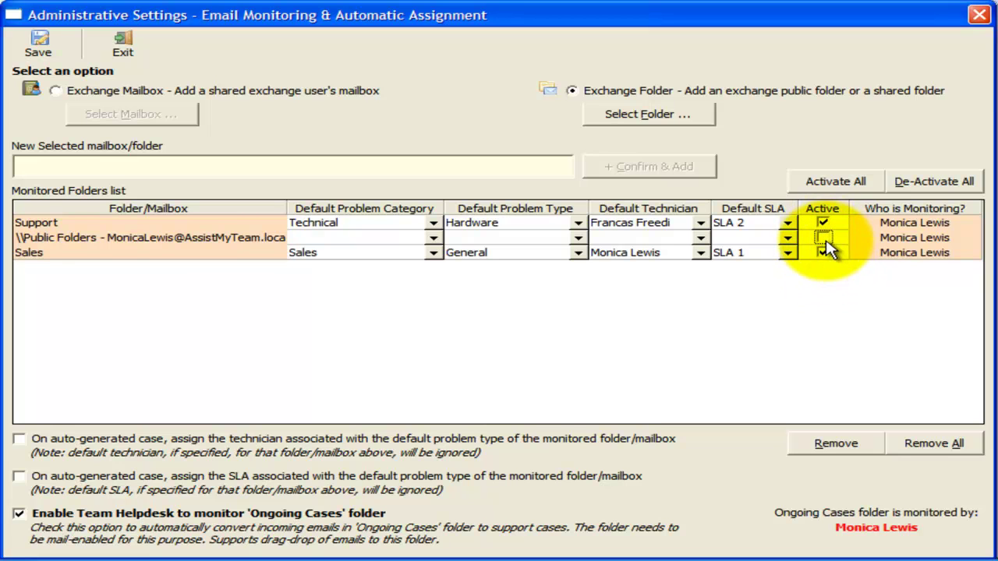
{"action": "left_click", "coordinate": [827, 254]}
{"action": "left_click", "coordinate": [827, 254]}
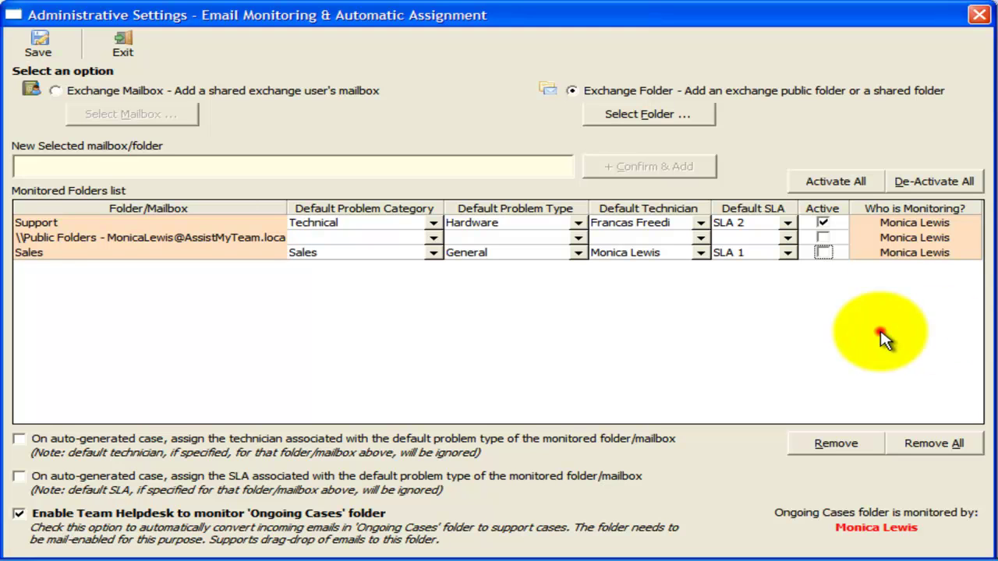
{"action": "left_click_drag", "start_coordinate": [879, 335], "coordinate": [916, 252]}
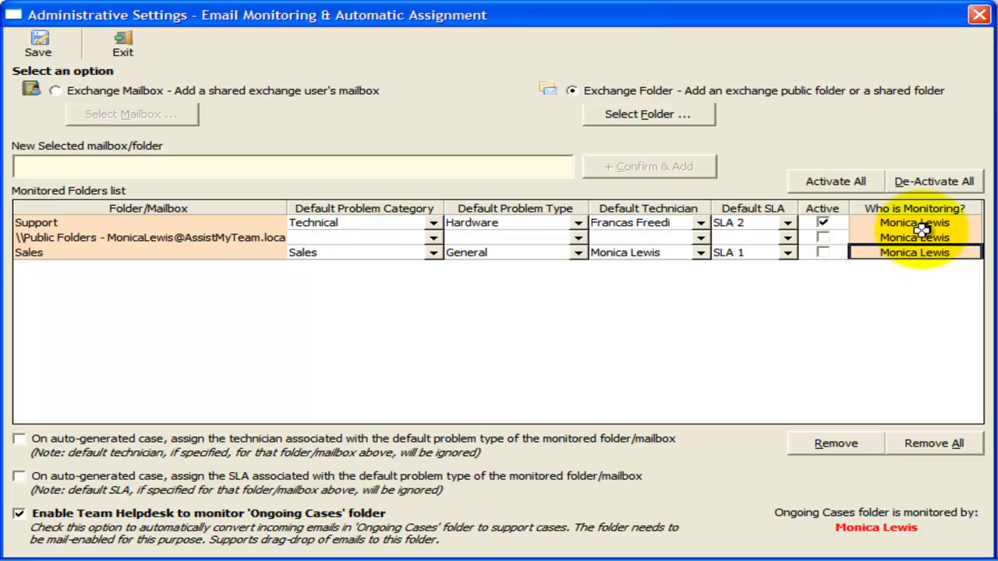
{"action": "left_click", "coordinate": [922, 227]}
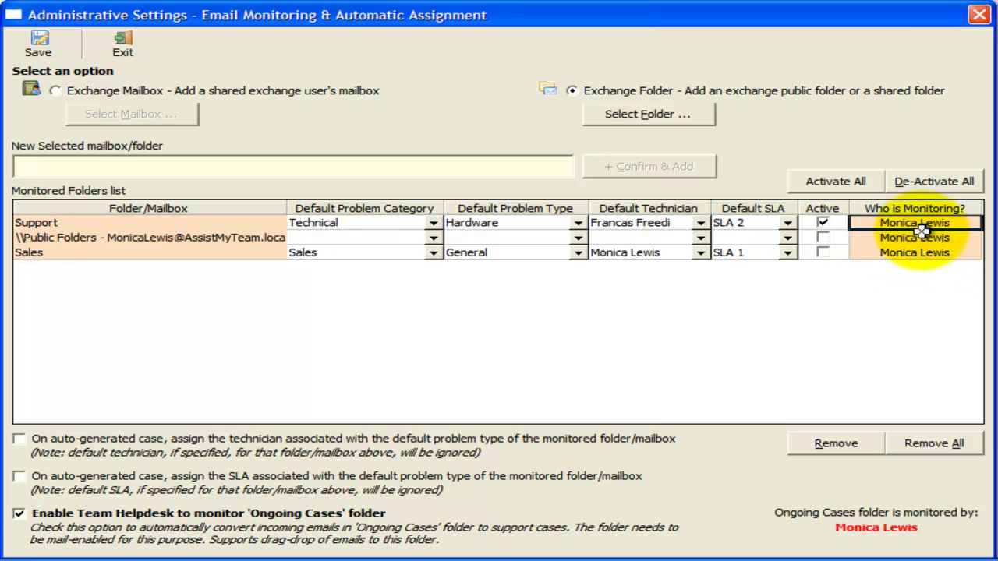
Step: In Automation Options, enable automatic due-date appointments in technicians' mailbox calendars and save
{"action": "left_click", "coordinate": [981, 16]}
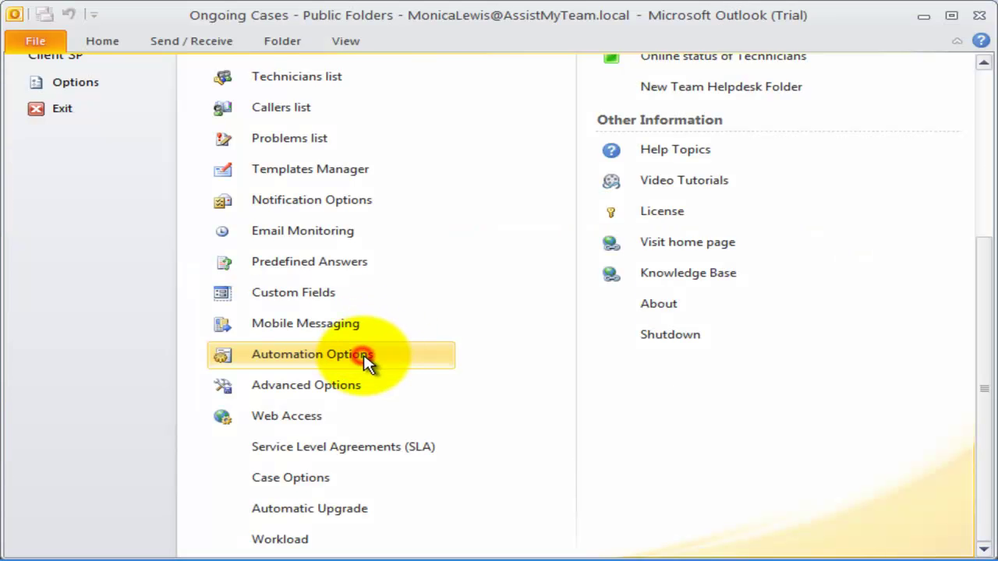
{"action": "left_click", "coordinate": [369, 359]}
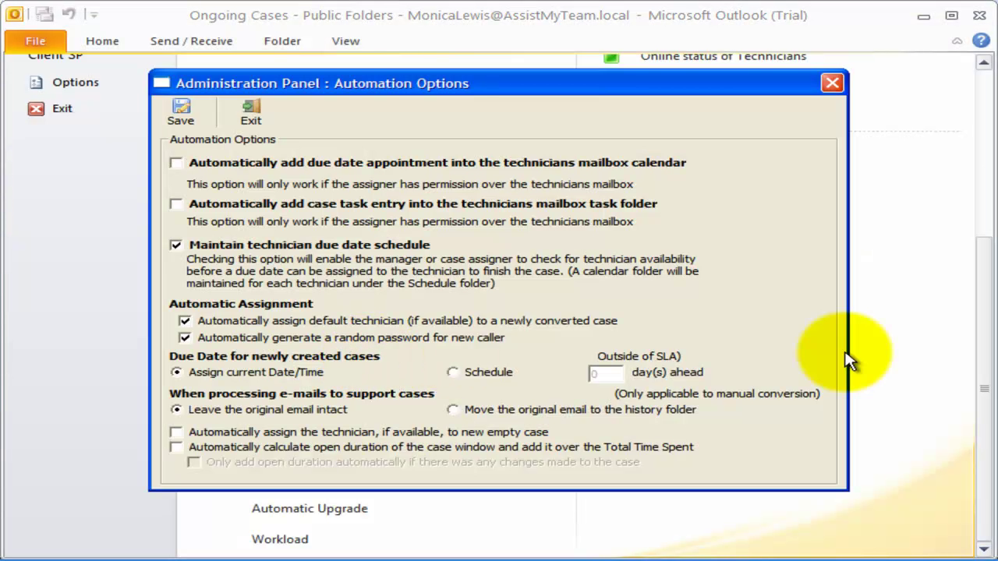
{"action": "left_click", "coordinate": [257, 165]}
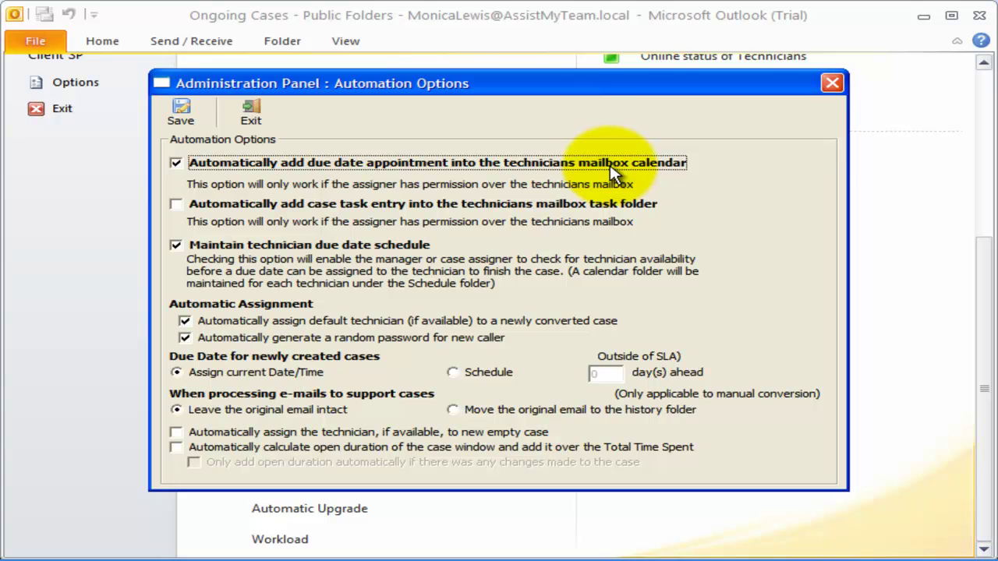
{"action": "left_click", "coordinate": [180, 119]}
Step: Open case 23, set its due date to today, Mon 4/4/2011 5:00 PM, and close the form
{"action": "left_click", "coordinate": [109, 41]}
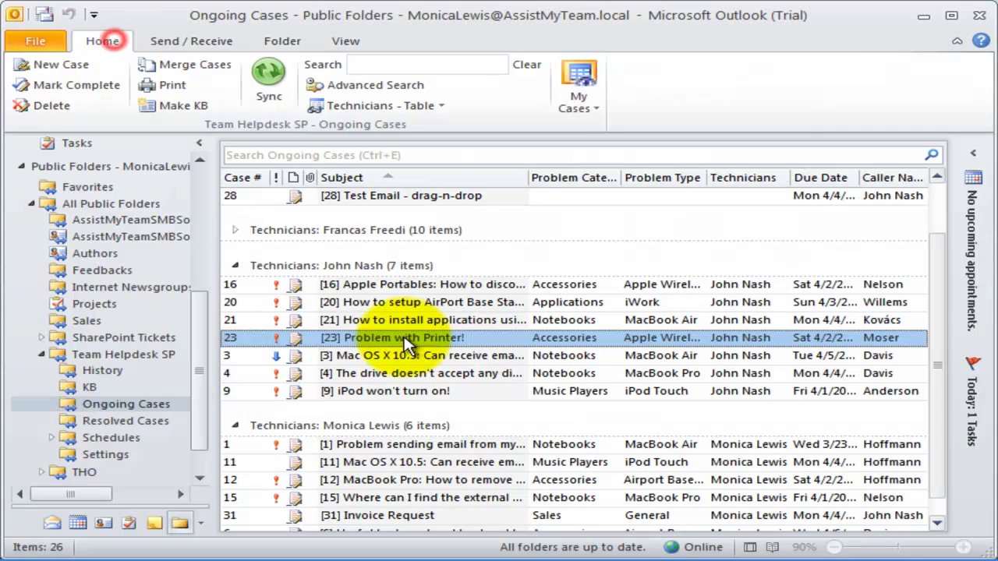
{"action": "double_click", "coordinate": [405, 343]}
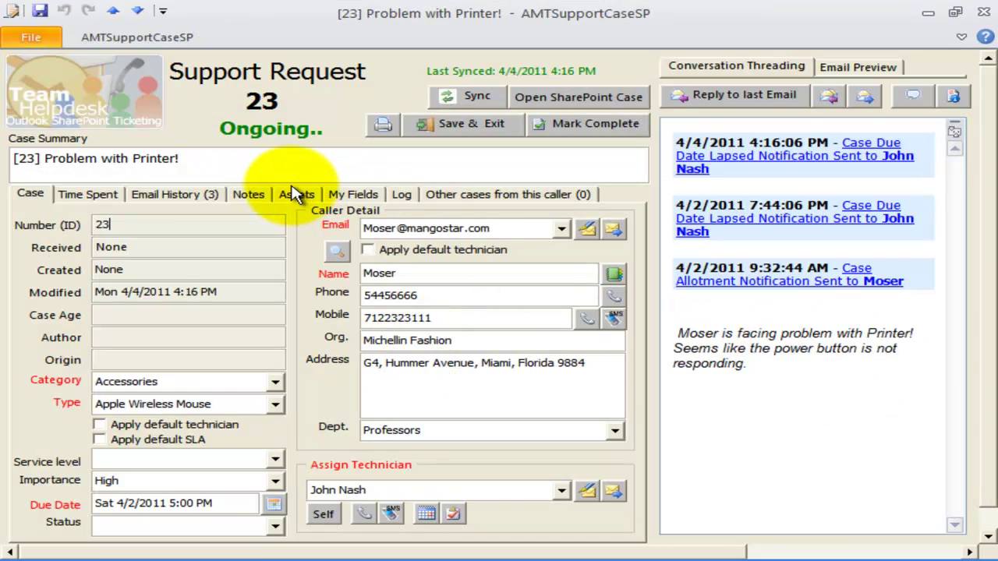
{"action": "left_click", "coordinate": [404, 489]}
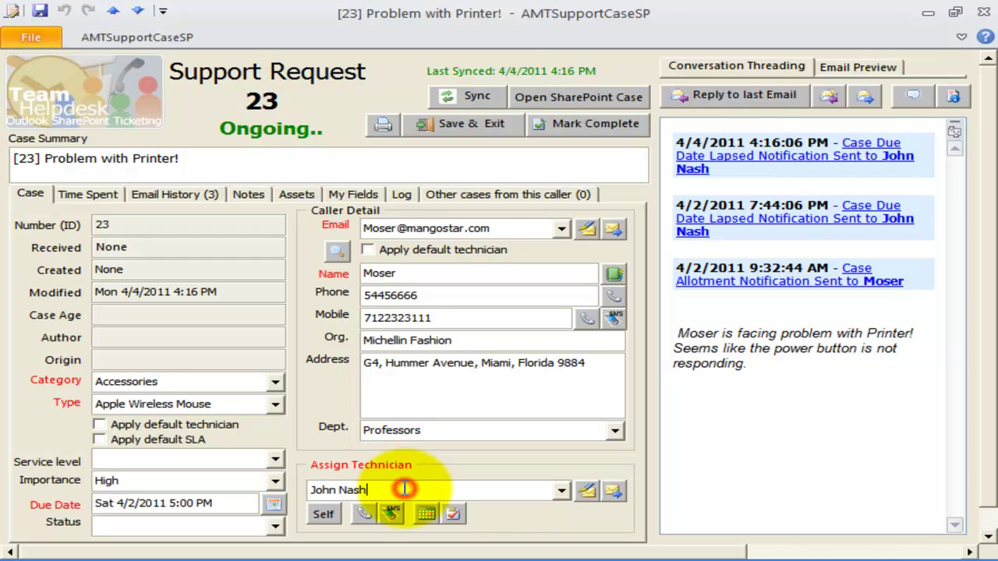
{"action": "left_click", "coordinate": [272, 504]}
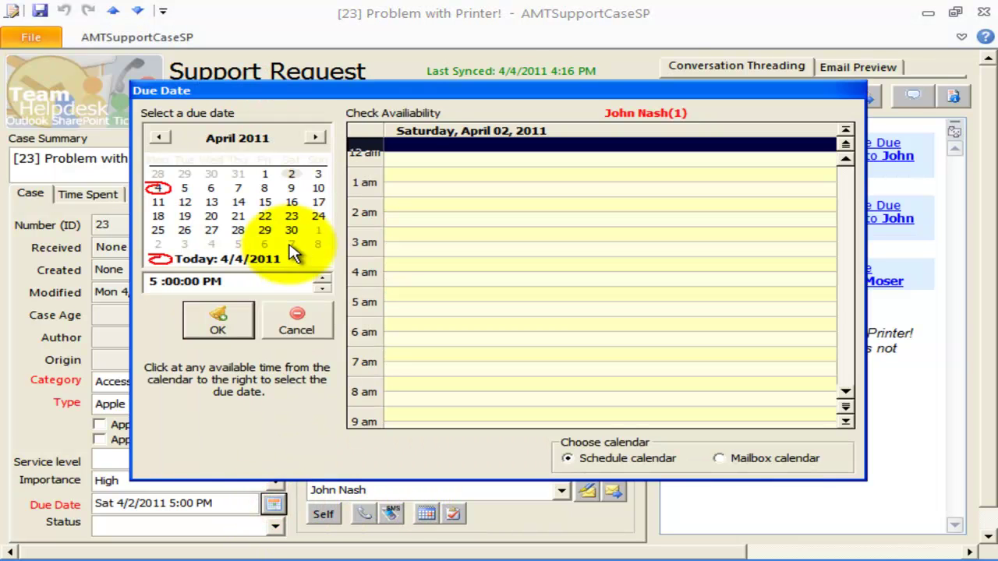
{"action": "left_click", "coordinate": [163, 262]}
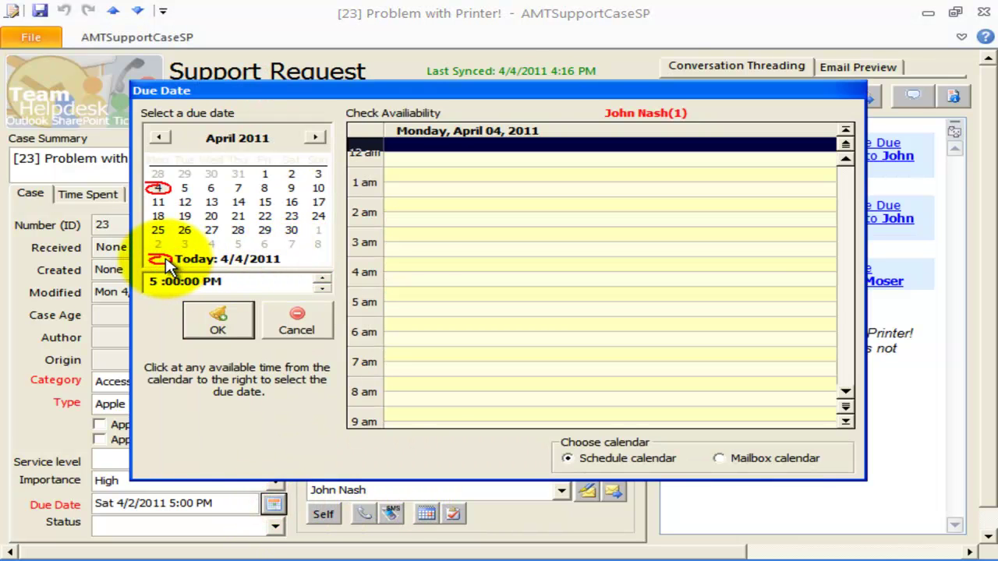
{"action": "left_click", "coordinate": [222, 330]}
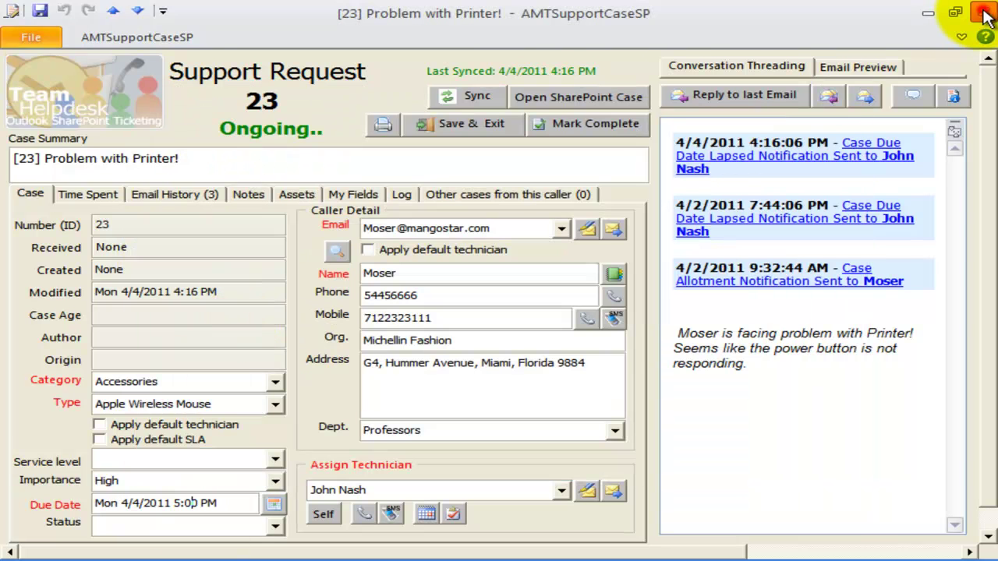
{"action": "left_click", "coordinate": [984, 14]}
Step: Save case 23, then show April 4 in the calendar and select its 5:00 PM due-date appointment
{"action": "left_click", "coordinate": [410, 341]}
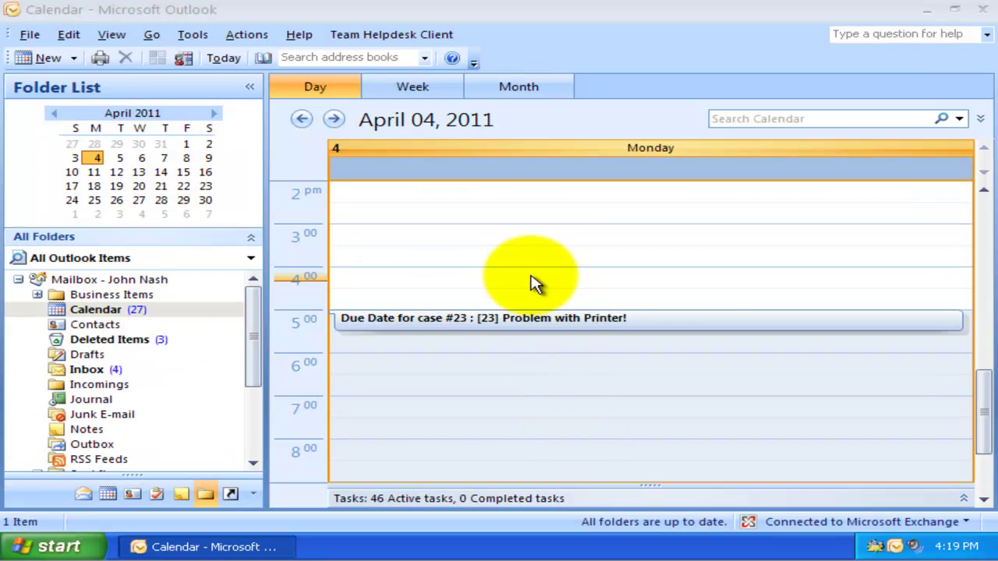
{"action": "left_click", "coordinate": [523, 265]}
{"action": "left_click", "coordinate": [333, 119]}
{"action": "left_click", "coordinate": [302, 118]}
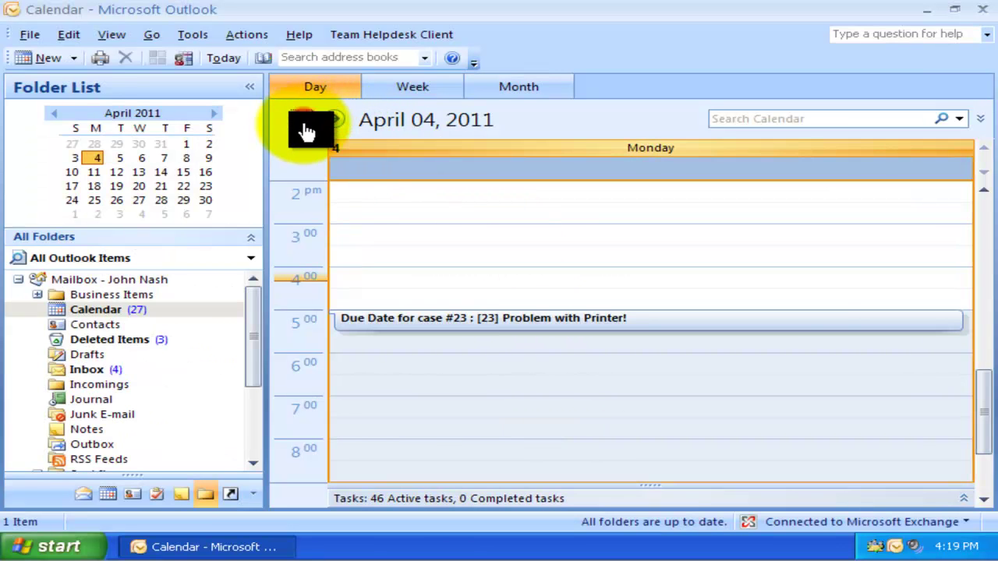
{"action": "left_click", "coordinate": [466, 329]}
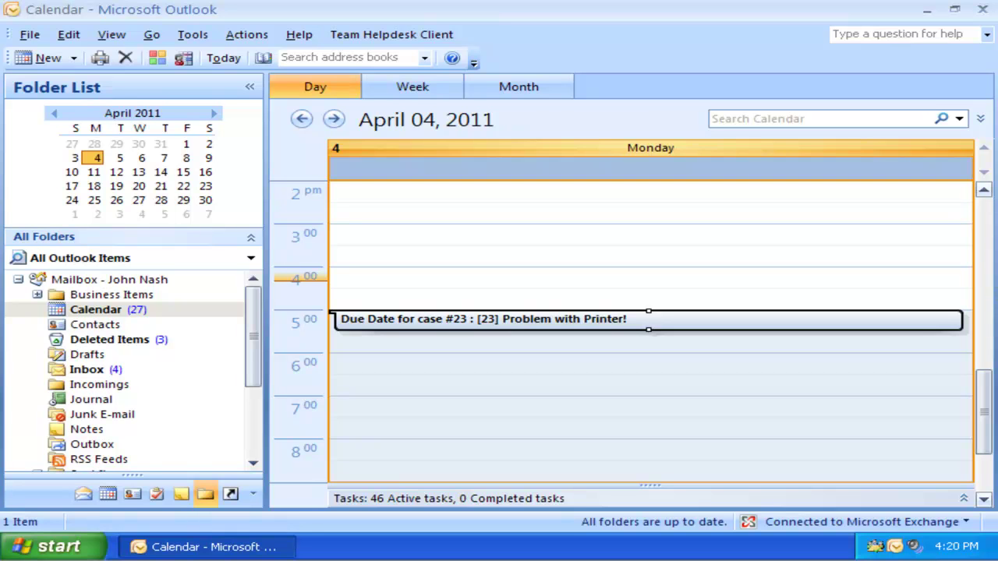
{"action": "left_click", "coordinate": [606, 320]}
{"action": "left_click", "coordinate": [608, 321]}
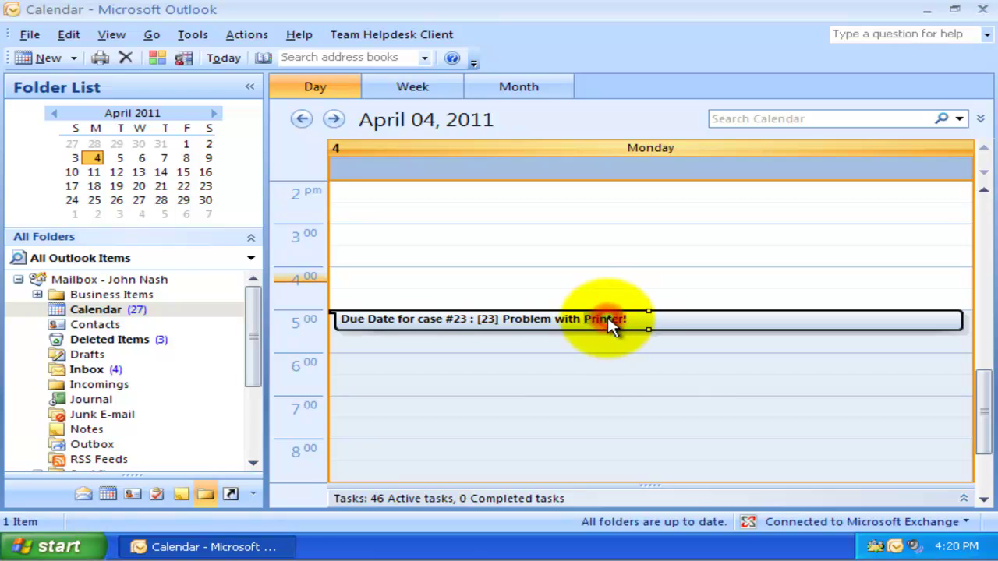
{"action": "left_click", "coordinate": [608, 340]}
{"action": "double_click", "coordinate": [604, 315]}
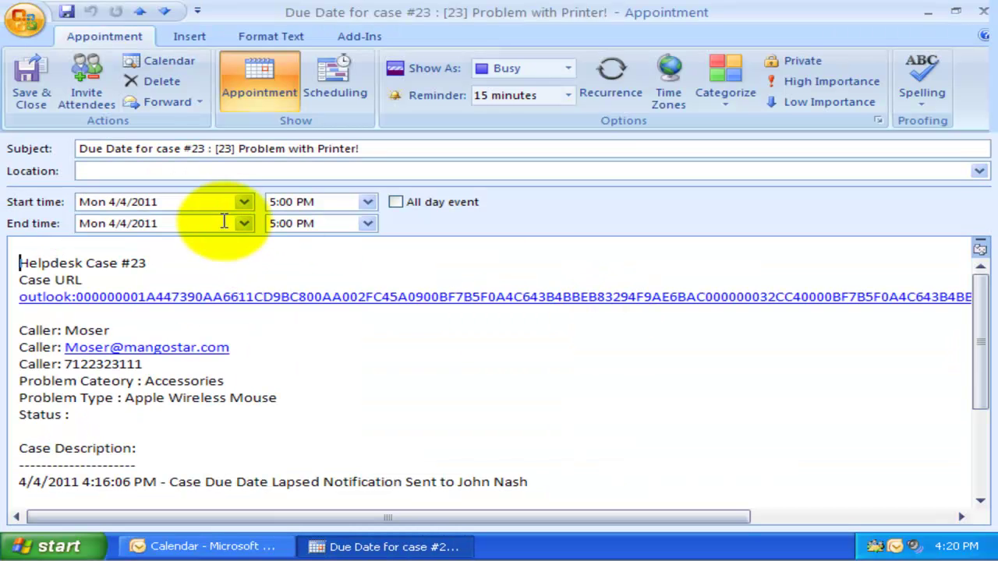
{"action": "left_click", "coordinate": [22, 201]}
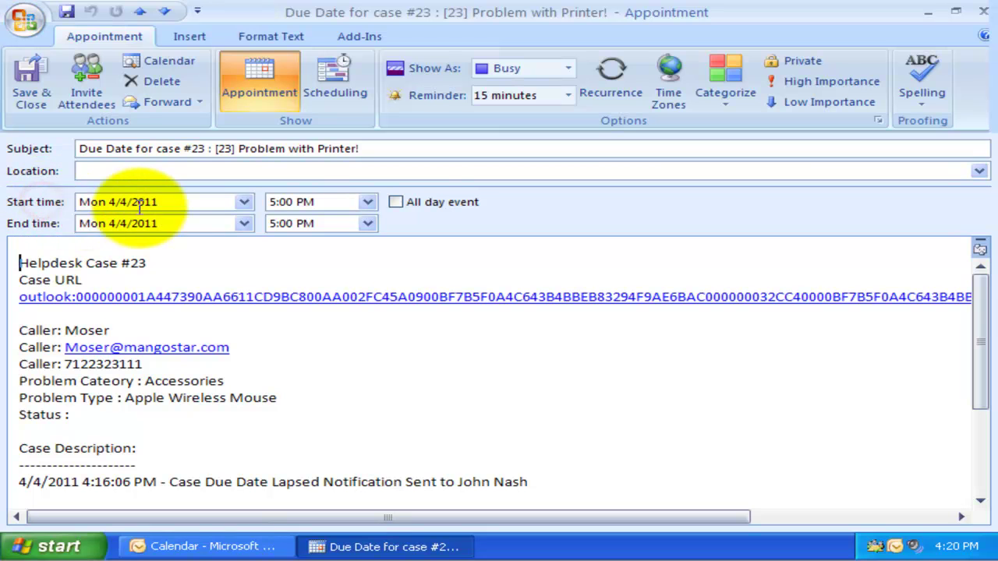
{"action": "left_click", "coordinate": [160, 224]}
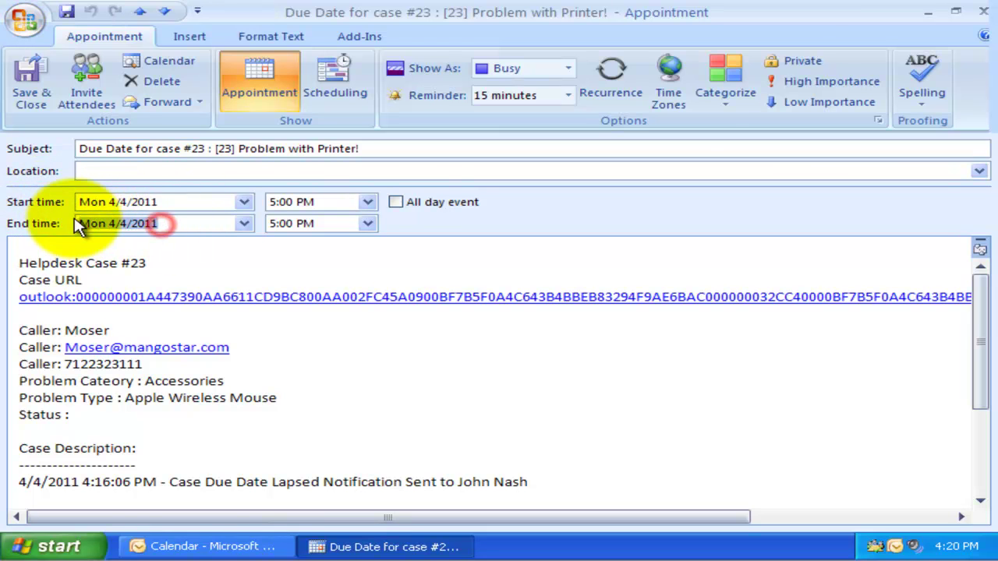
{"action": "left_click_drag", "start_coordinate": [159, 202], "coordinate": [85, 204]}
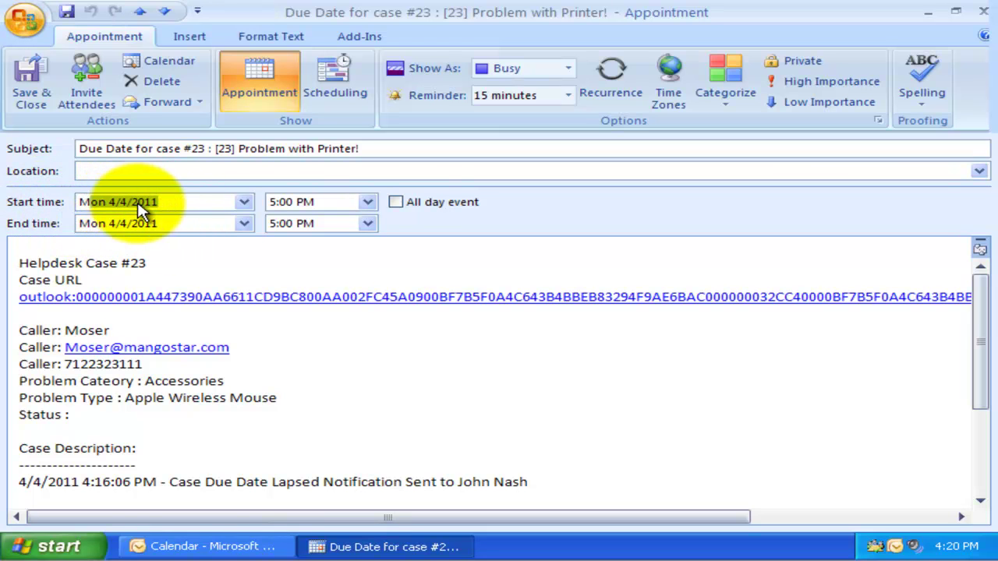
{"action": "left_click", "coordinate": [394, 305]}
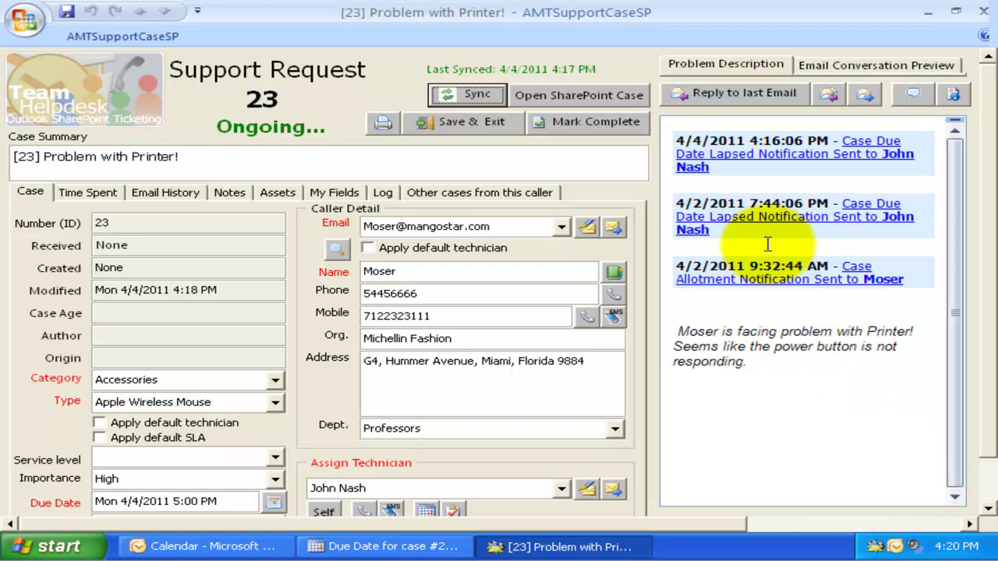
{"action": "left_click", "coordinate": [956, 493]}
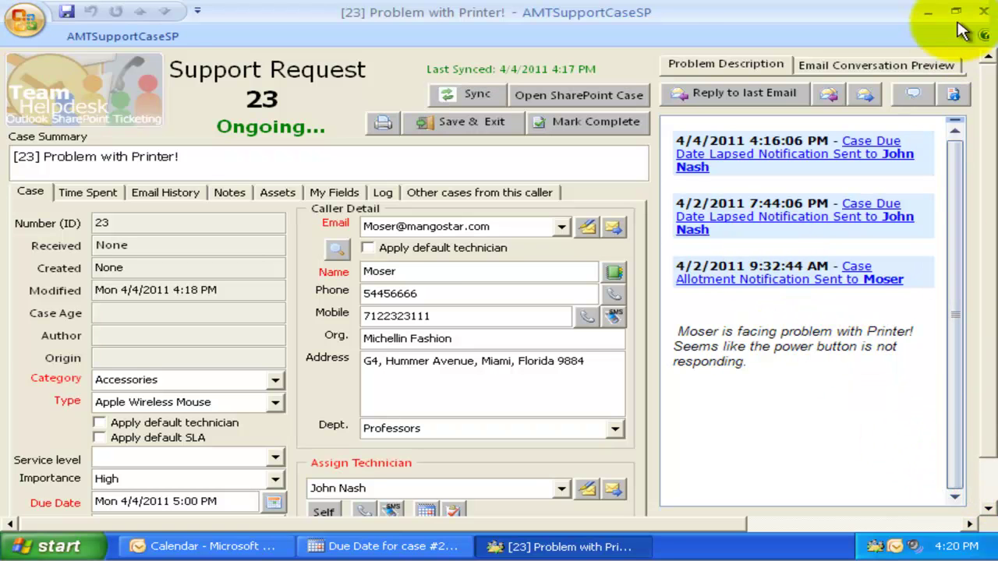
{"action": "left_click", "coordinate": [983, 12]}
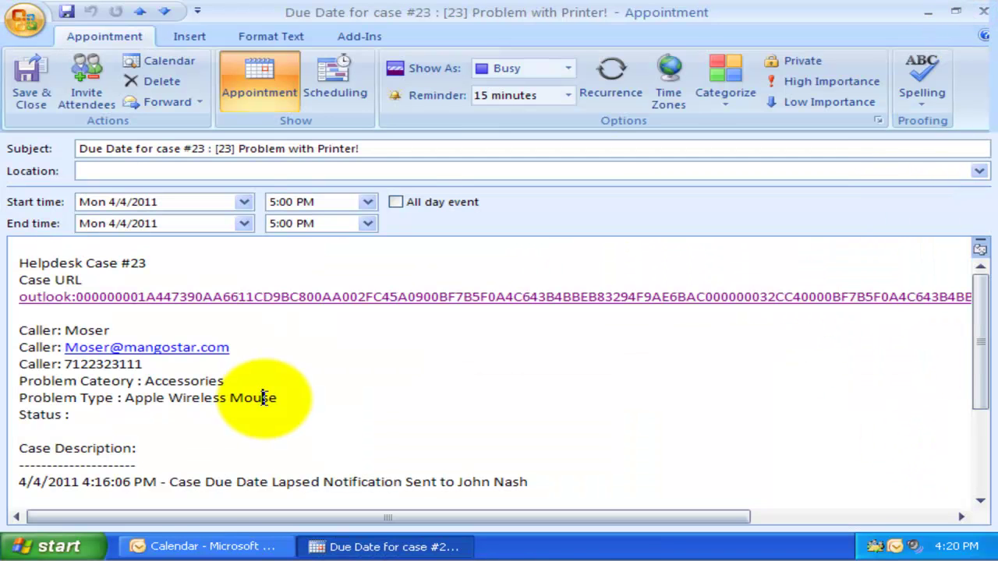
{"action": "scroll", "coordinate": [264, 398], "scroll_direction": "down", "scroll_amount": 1}
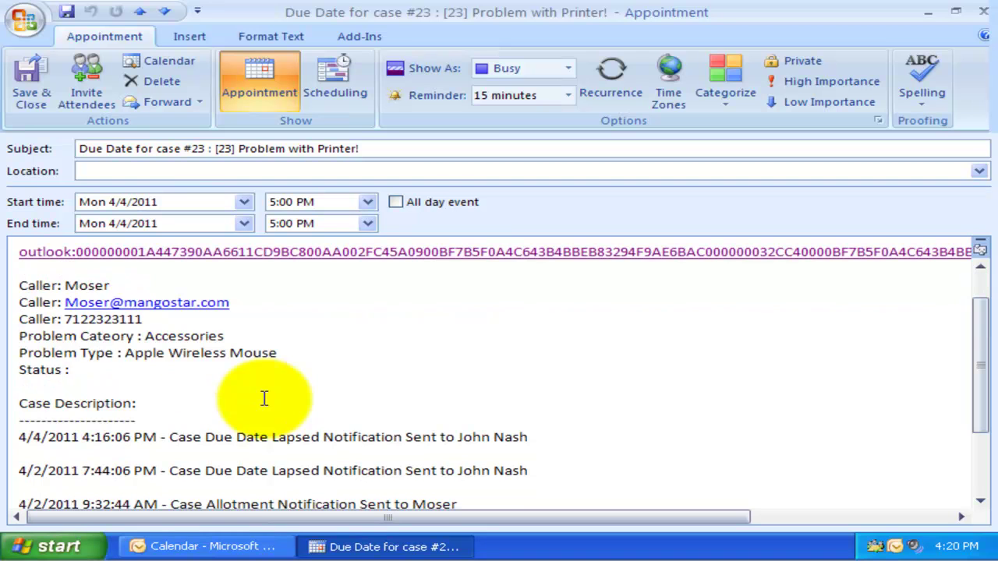
{"action": "left_click", "coordinate": [123, 366]}
{"action": "scroll", "coordinate": [180, 366], "scroll_direction": "down", "scroll_amount": 3}
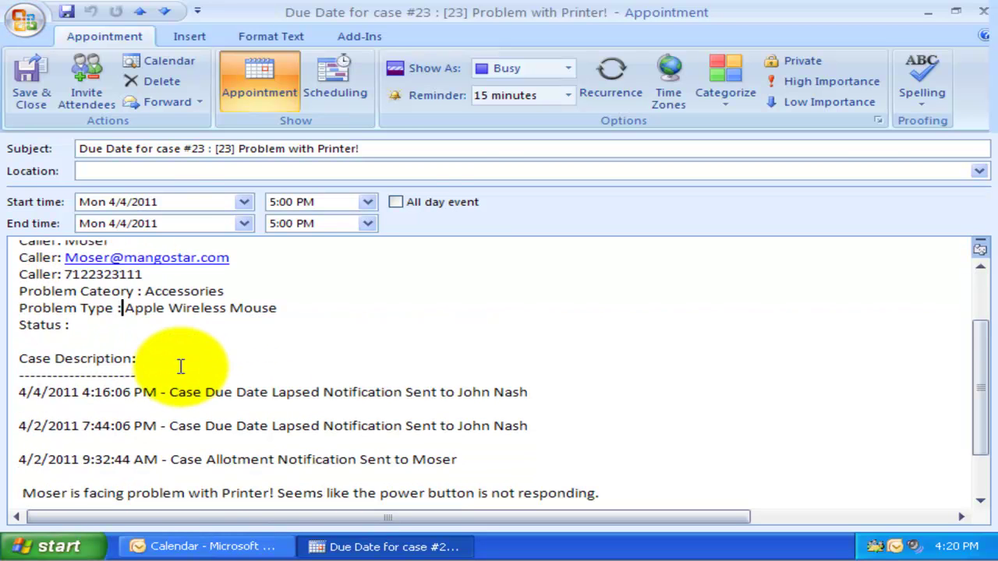
{"action": "scroll", "coordinate": [180, 366], "scroll_direction": "up", "scroll_amount": 4}
{"action": "scroll", "coordinate": [180, 366], "scroll_direction": "down", "scroll_amount": 5}
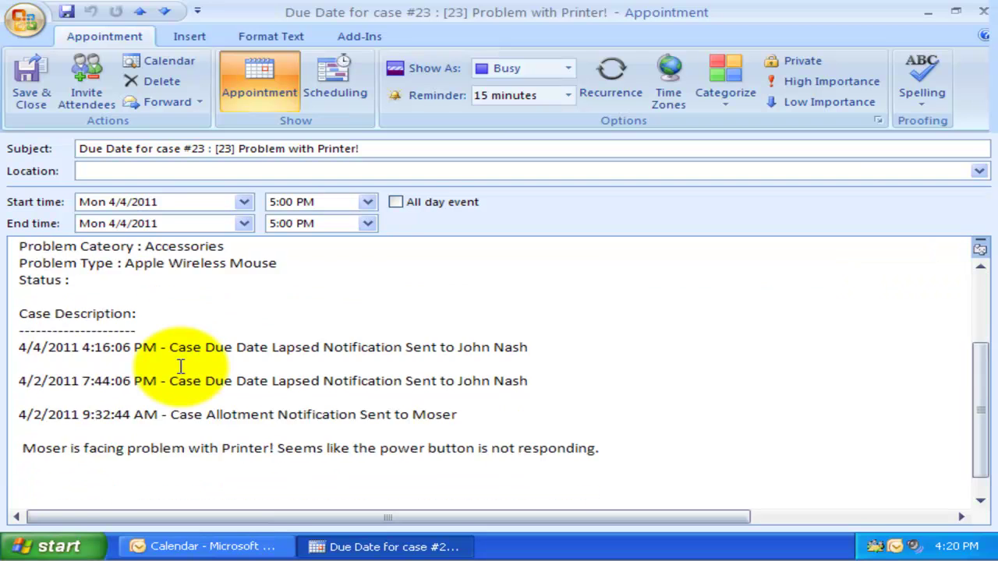
{"action": "left_click_drag", "start_coordinate": [200, 430], "coordinate": [23, 335]}
{"action": "left_click", "coordinate": [259, 392]}
{"action": "scroll", "coordinate": [259, 392], "scroll_direction": "up", "scroll_amount": 4}
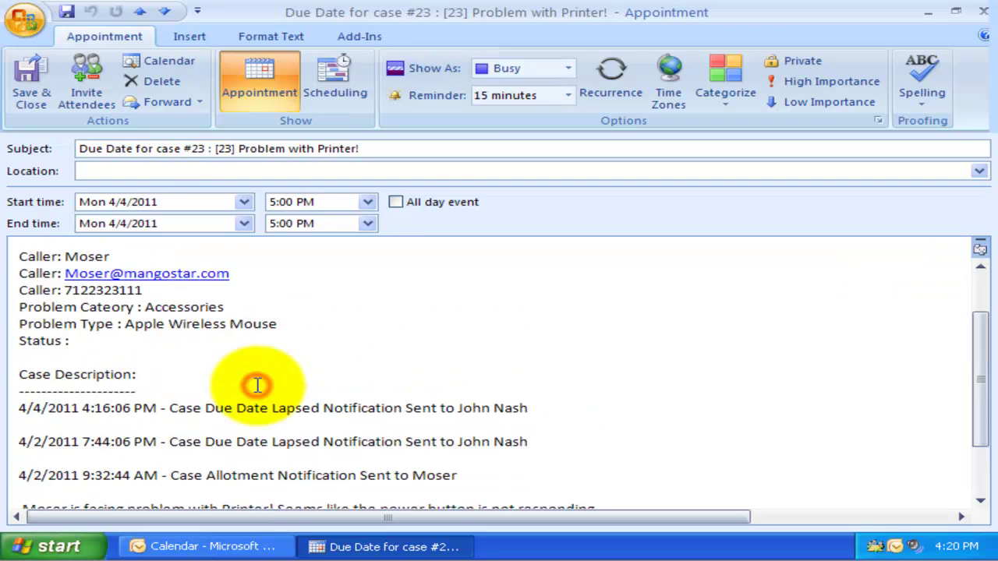
Step: Reopen case 23, change its due time to 6:00 PM on 4/4/2011, and save it
{"action": "left_click", "coordinate": [984, 12]}
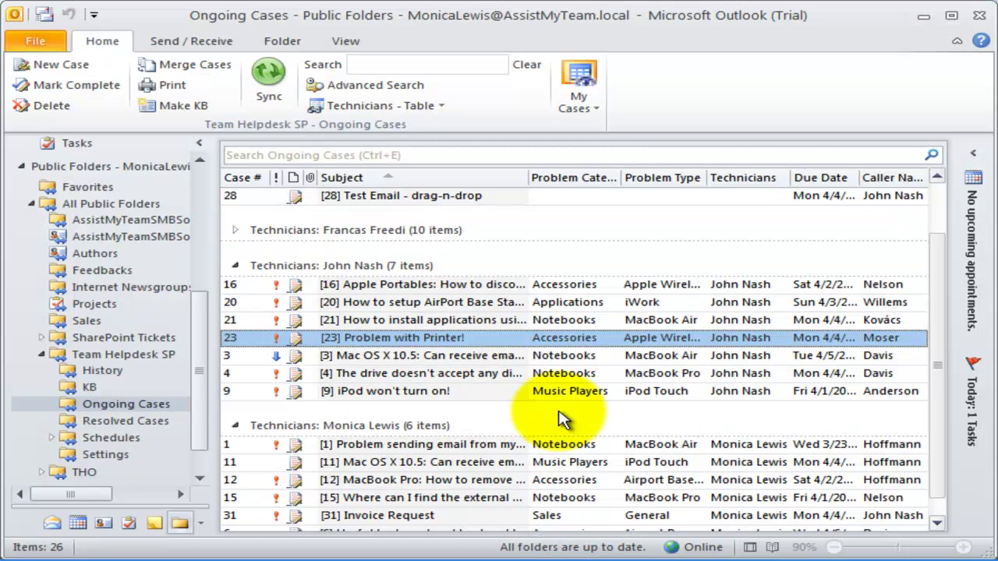
{"action": "double_click", "coordinate": [417, 276]}
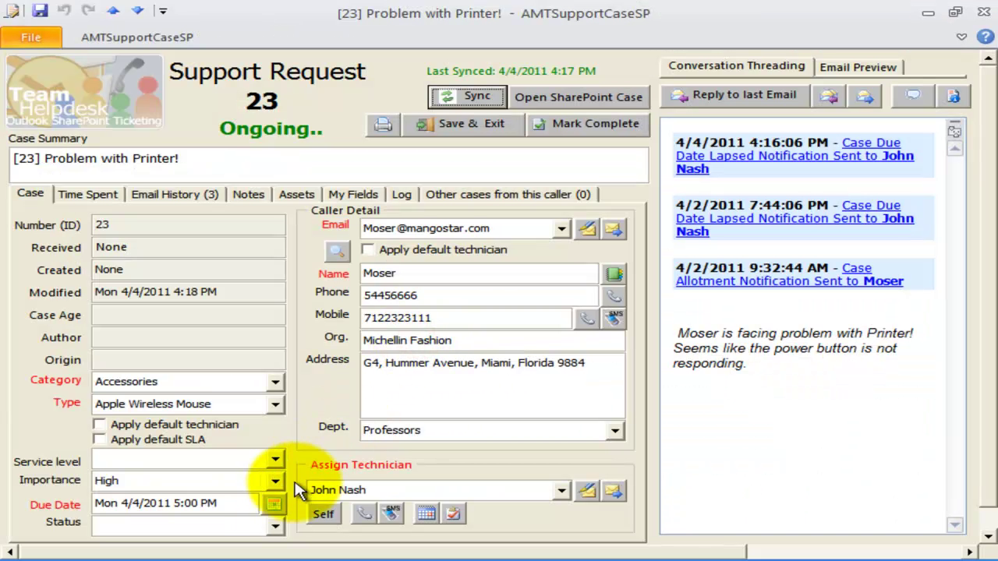
{"action": "left_click", "coordinate": [273, 504]}
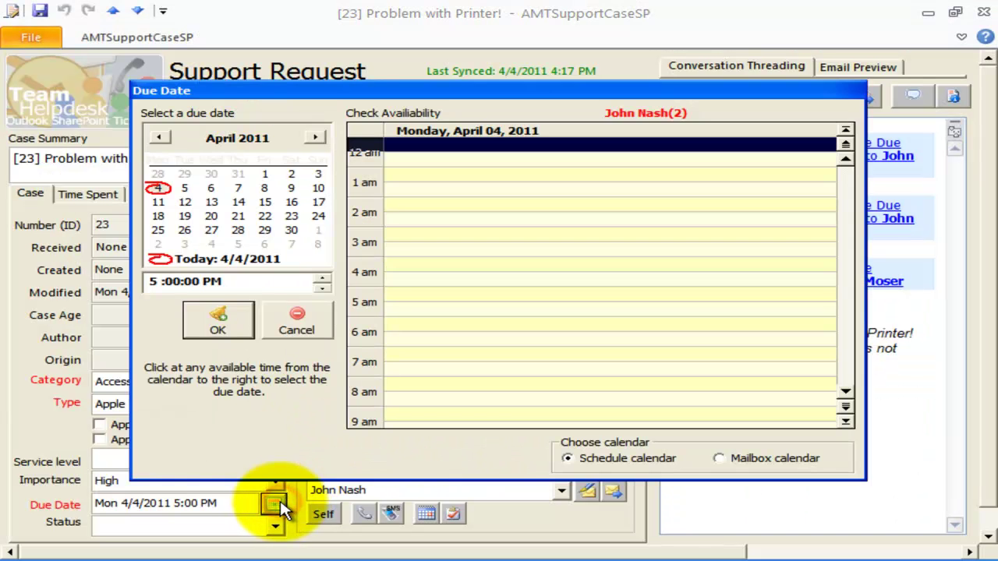
{"action": "left_click", "coordinate": [152, 281]}
{"action": "type", "text": "6"}
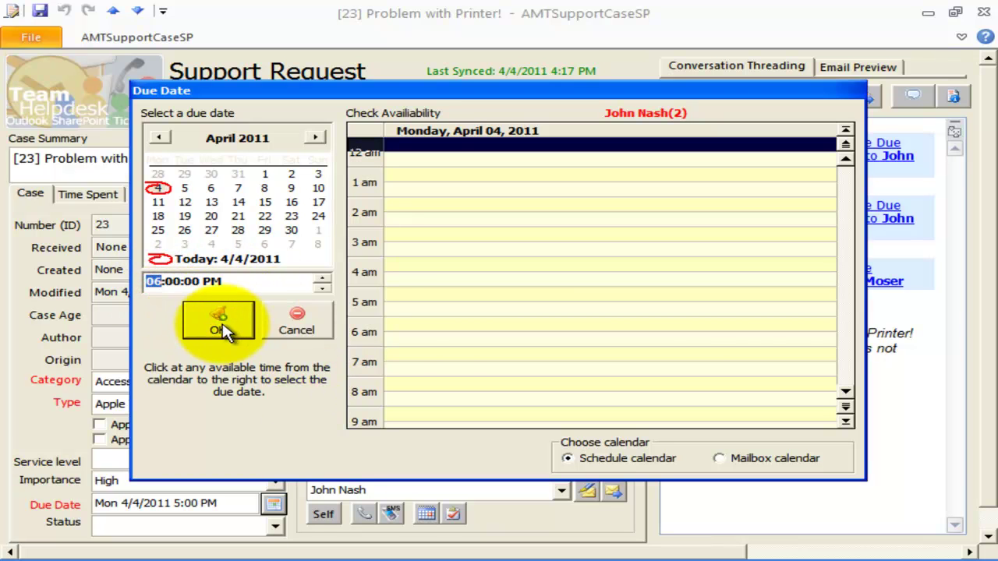
{"action": "left_click", "coordinate": [220, 328]}
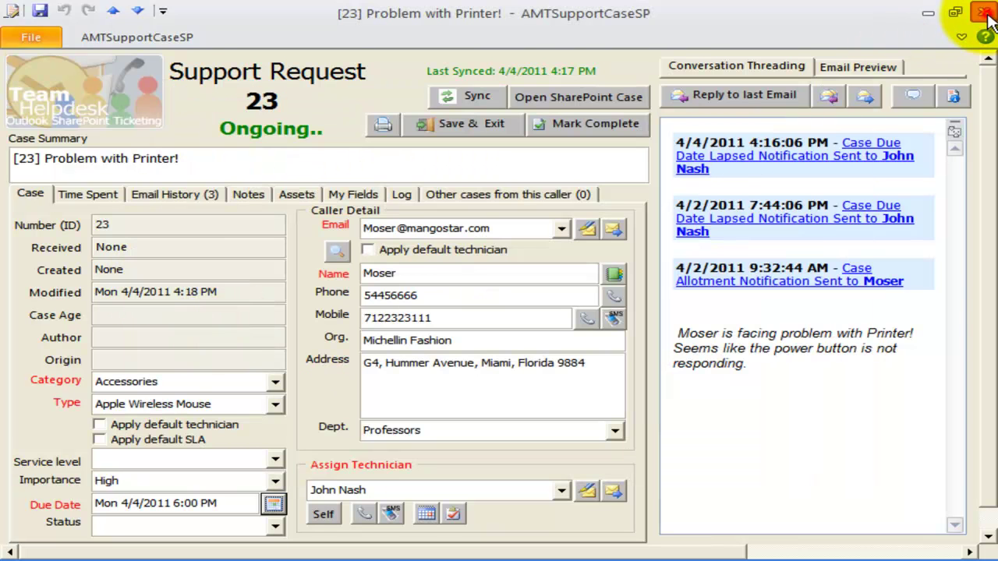
{"action": "left_click", "coordinate": [986, 13]}
{"action": "left_click", "coordinate": [416, 339]}
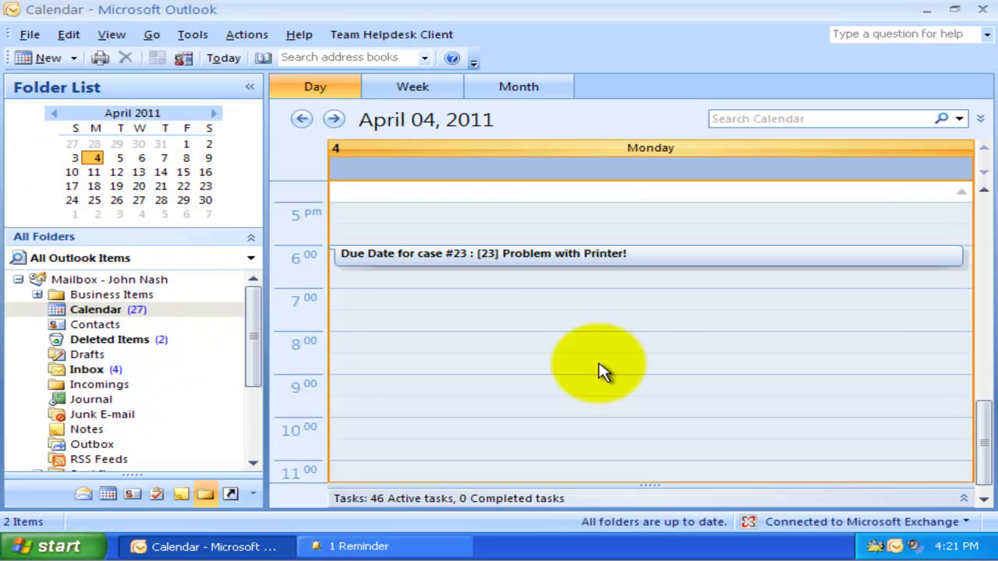
Step: Select case #23's 6:00 PM due-date appointment, then view and dismiss its overdue reminder
{"action": "left_click", "coordinate": [487, 260]}
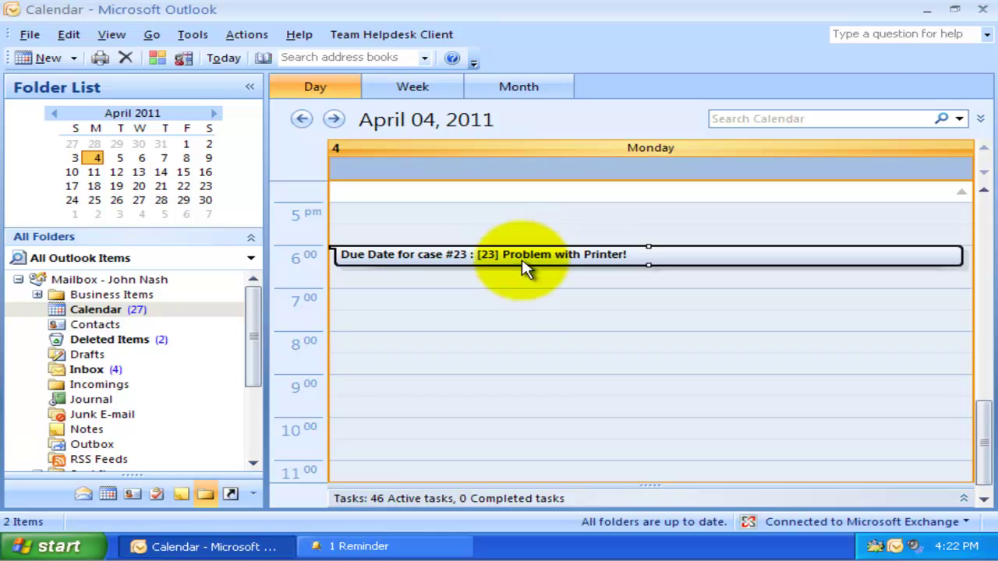
{"action": "left_click", "coordinate": [434, 546]}
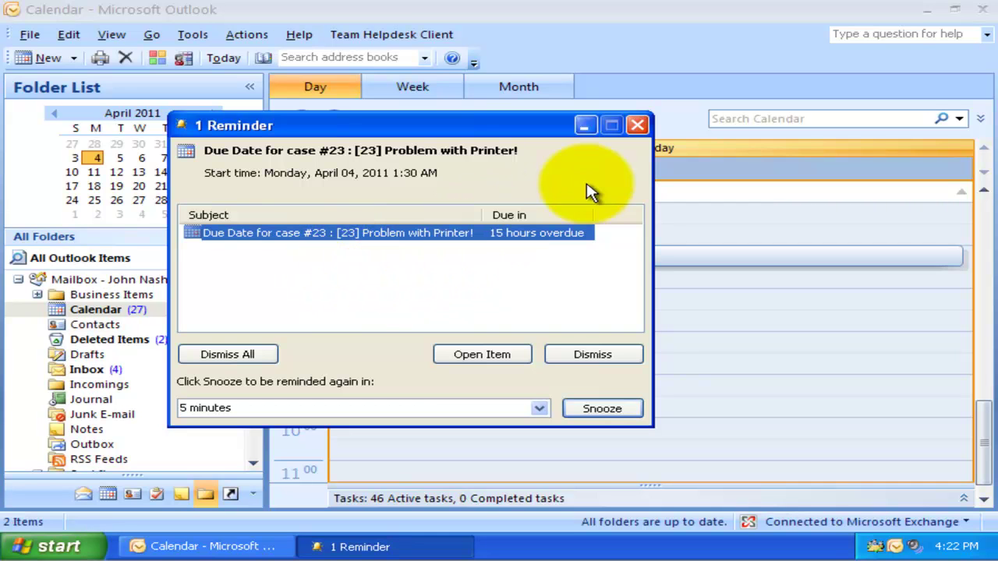
{"action": "left_click", "coordinate": [638, 127]}
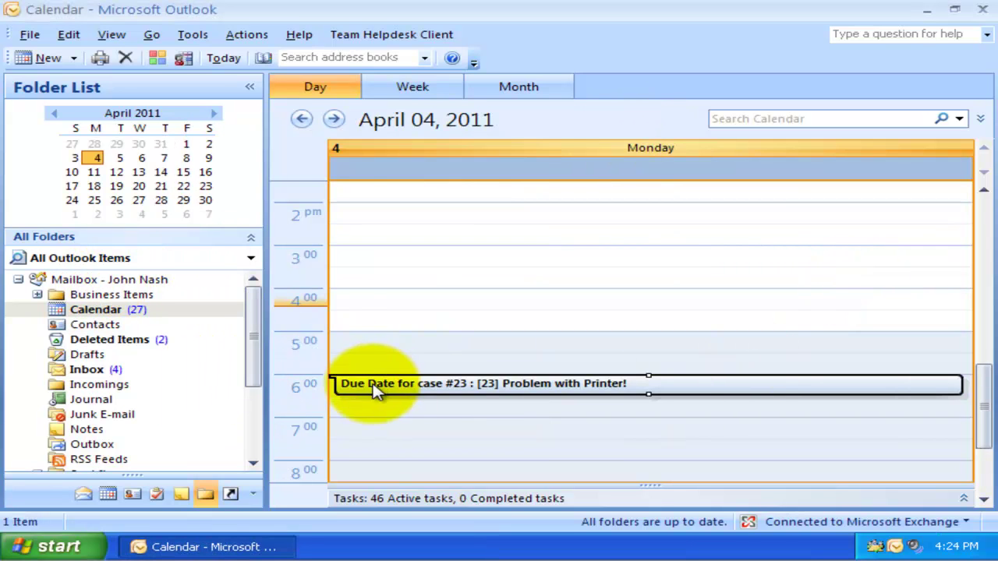
Step: From Outlook Today, open and read the case 23 due-date appointment, then close it
{"action": "left_click", "coordinate": [100, 278]}
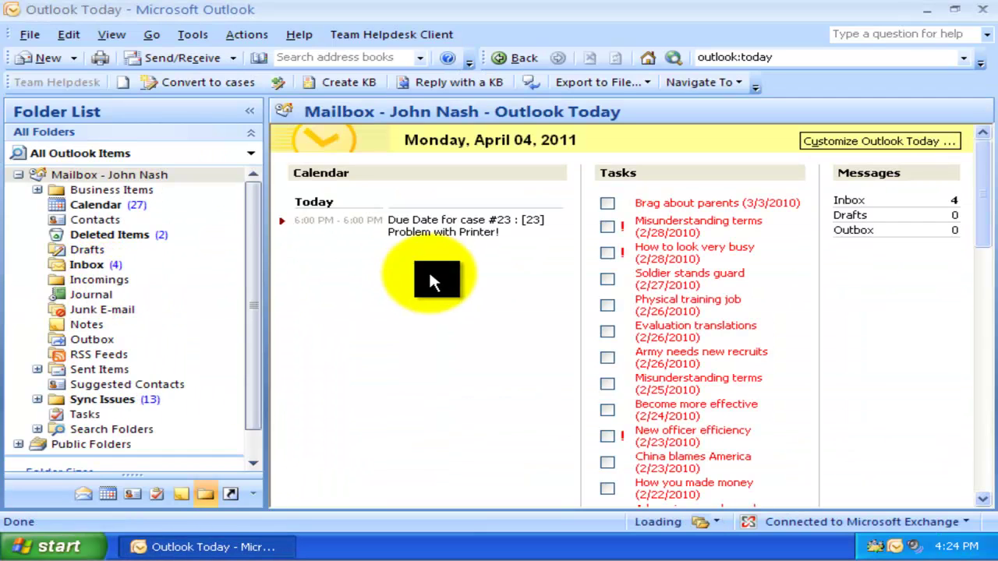
{"action": "left_click", "coordinate": [443, 230]}
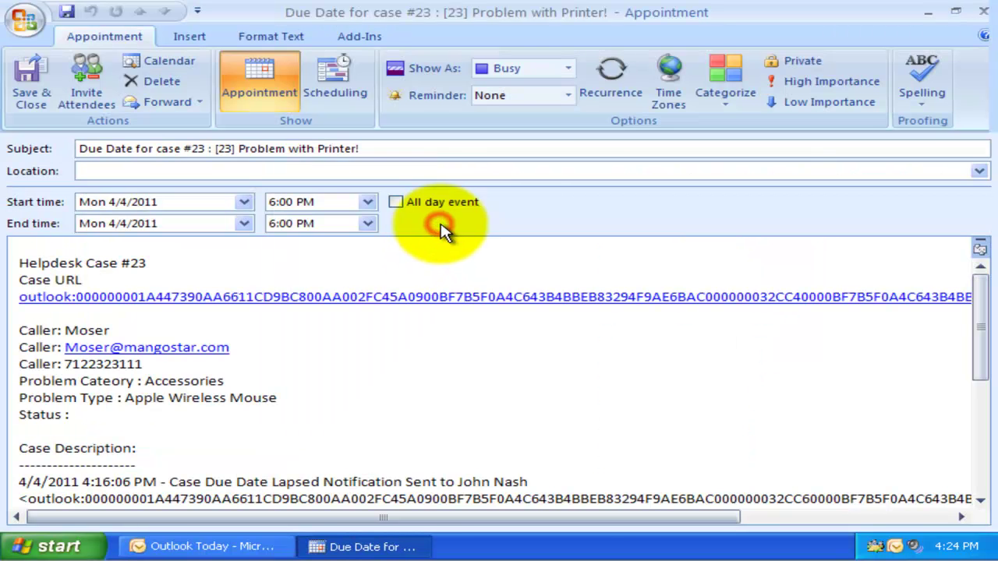
{"action": "left_click", "coordinate": [980, 9]}
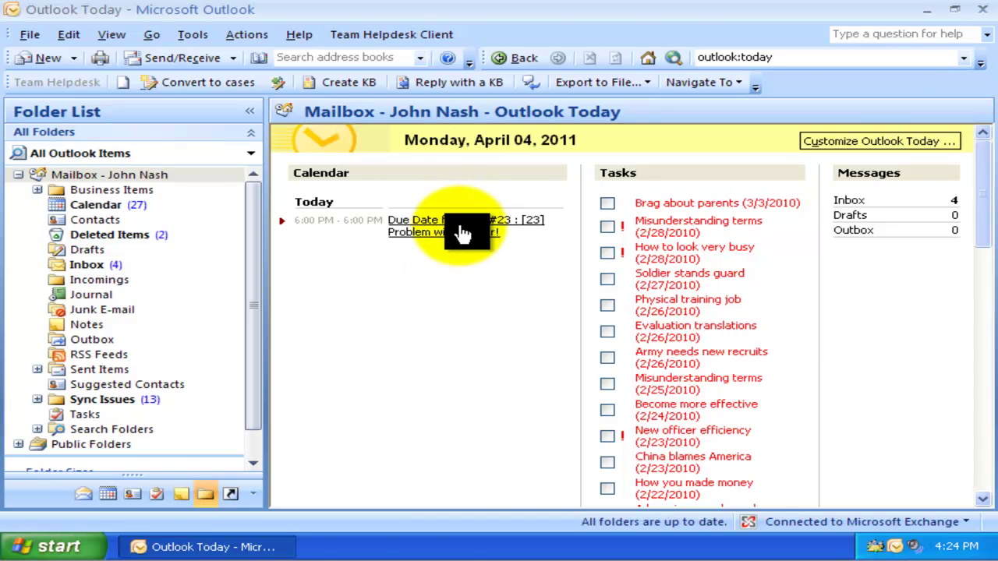
{"action": "left_click", "coordinate": [462, 232]}
{"action": "scroll", "coordinate": [552, 403], "scroll_direction": "down", "scroll_amount": 3}
{"action": "scroll", "coordinate": [552, 406], "scroll_direction": "up", "scroll_amount": 3}
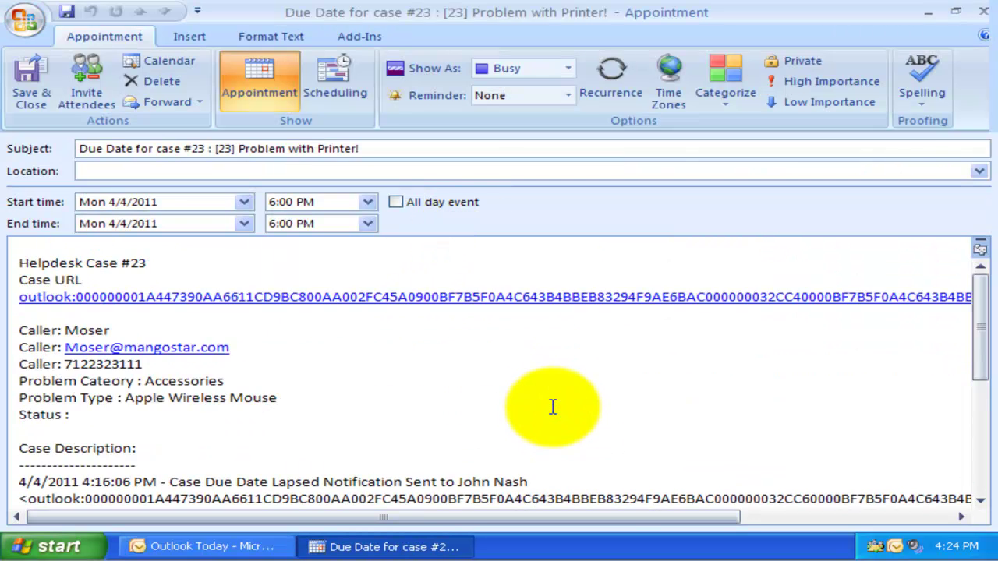
{"action": "left_click", "coordinate": [983, 12]}
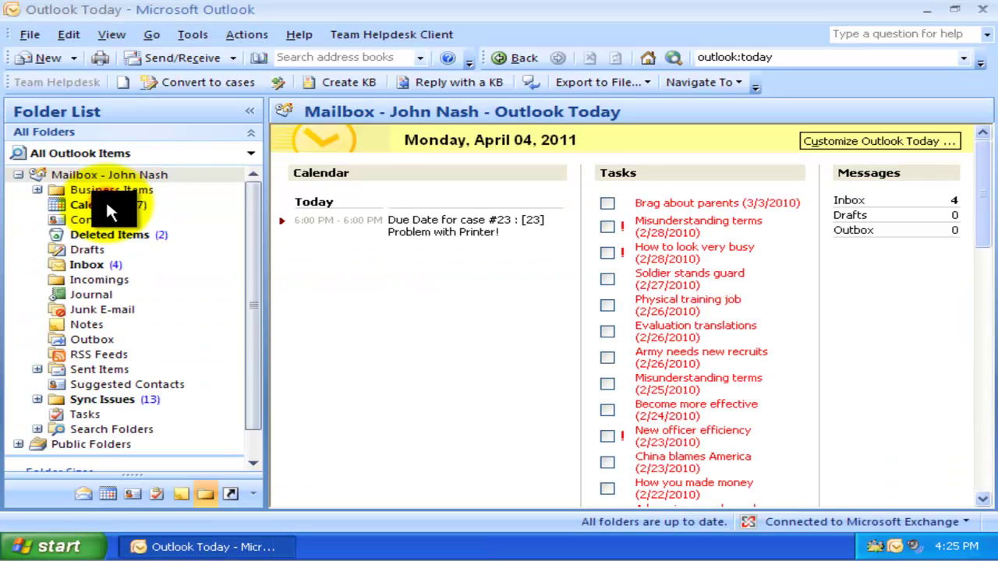
Step: Go to the calendar and select the case 23 'Problem with Printer!' appointment at 6:00 PM
{"action": "left_click", "coordinate": [105, 204]}
{"action": "left_click", "coordinate": [488, 432]}
{"action": "scroll", "coordinate": [489, 443], "scroll_direction": "down", "scroll_amount": 5}
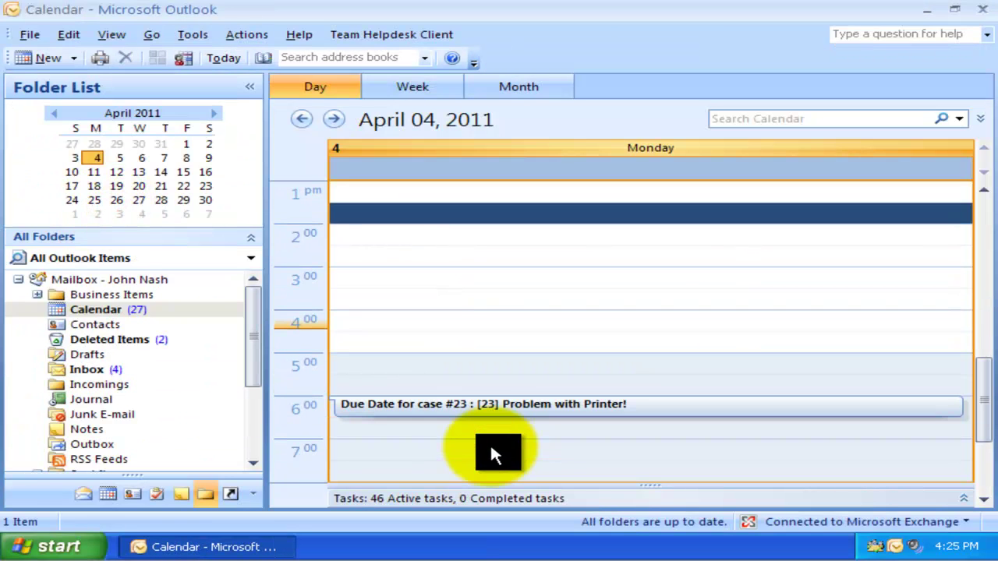
{"action": "left_click", "coordinate": [496, 405]}
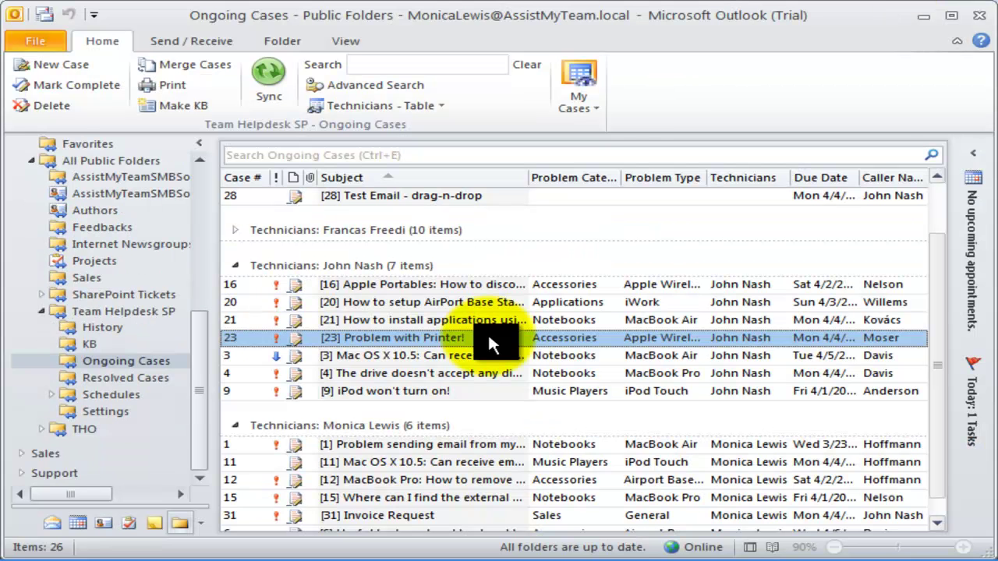
Step: Open case 23's due-date picker and compare against the technician's mailbox calendar
{"action": "double_click", "coordinate": [489, 339]}
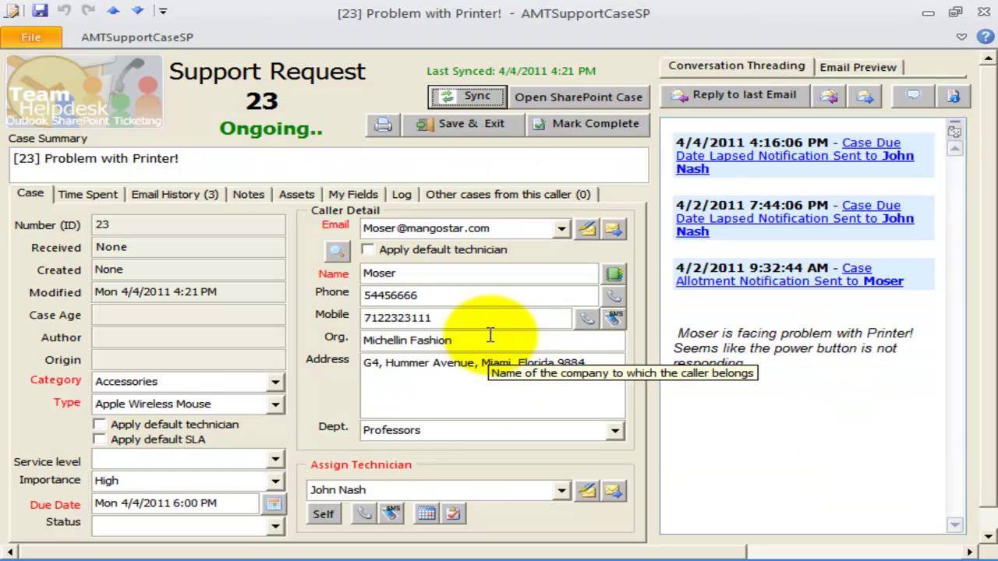
{"action": "left_click", "coordinate": [273, 505]}
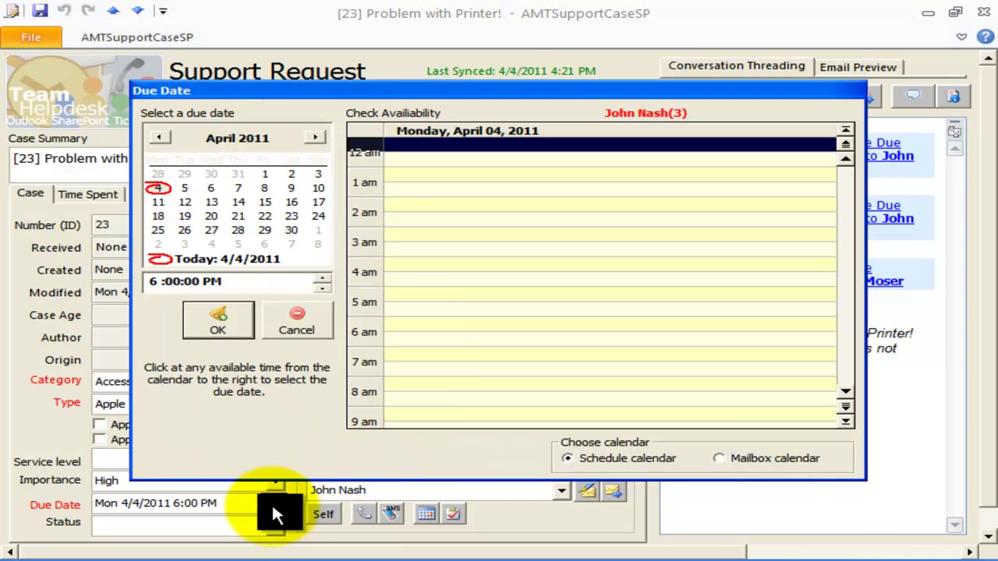
{"action": "left_click", "coordinate": [733, 458]}
Step: Try due-time slots between 6 am and 9:30 pm, then cancel, keeping the 6:00 PM due date
{"action": "left_click", "coordinate": [595, 333]}
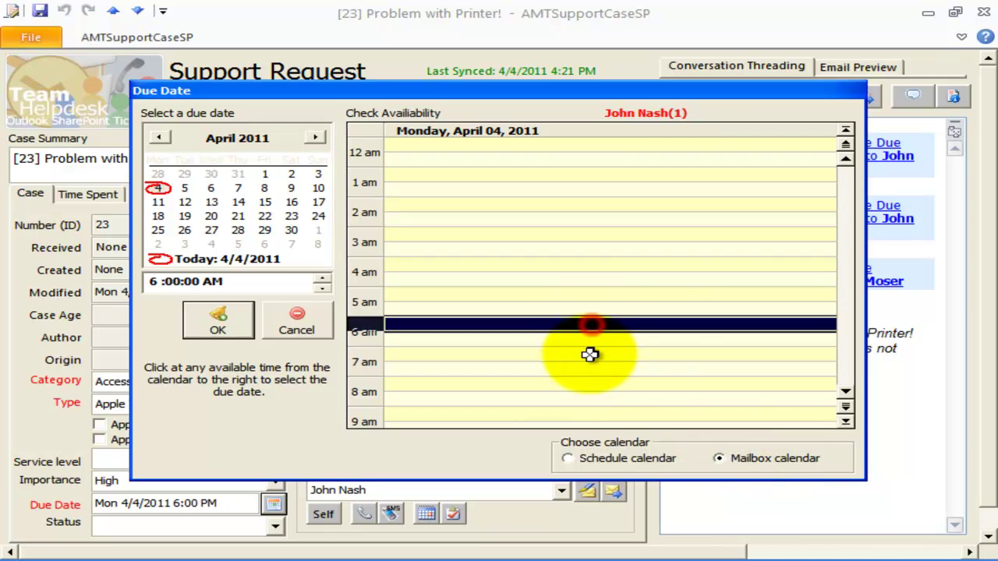
{"action": "scroll", "coordinate": [586, 353], "scroll_direction": "down", "scroll_amount": 5}
{"action": "left_click", "coordinate": [493, 284]}
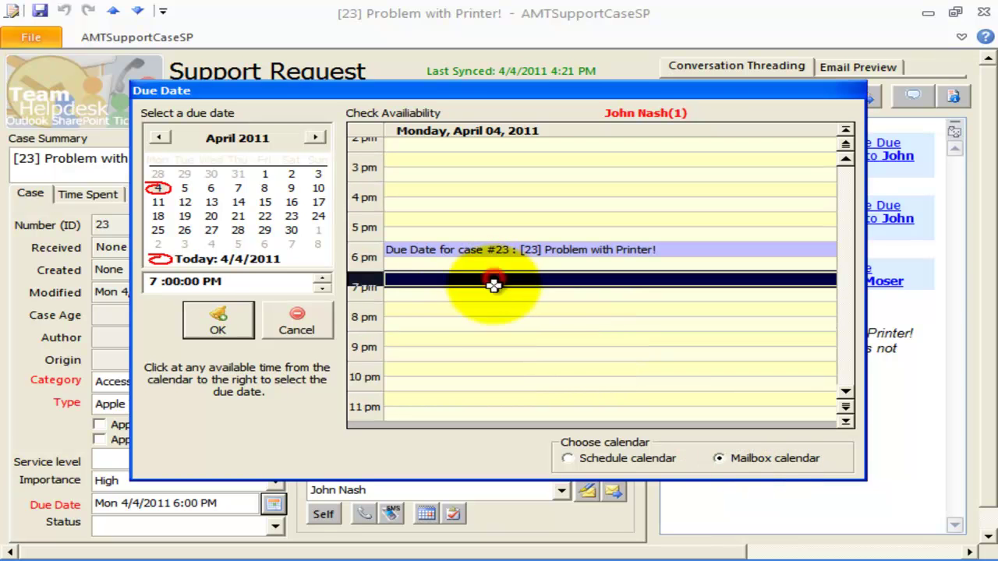
{"action": "left_click", "coordinate": [491, 326]}
{"action": "left_click", "coordinate": [491, 350]}
{"action": "left_click", "coordinate": [490, 246]}
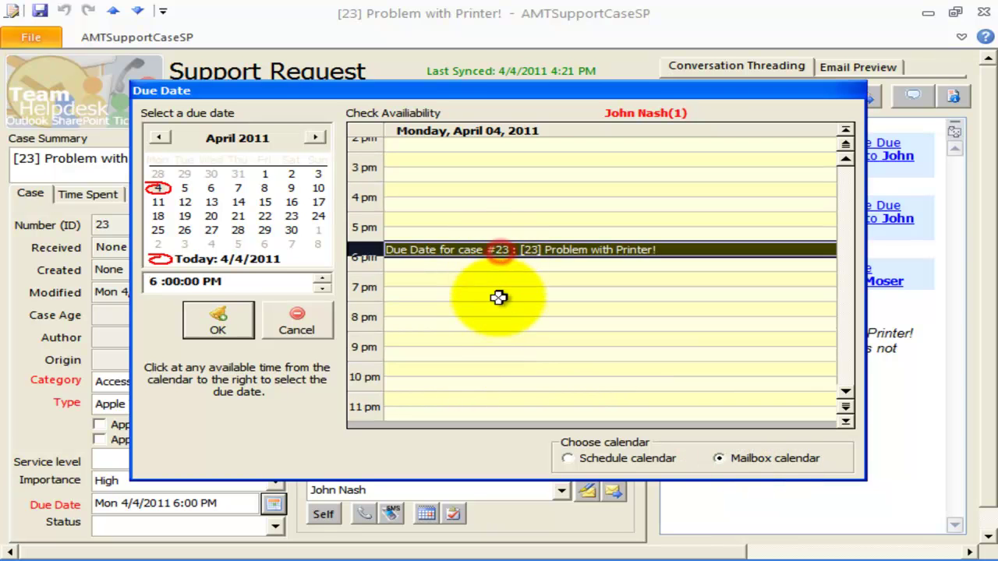
{"action": "left_click", "coordinate": [498, 305]}
{"action": "left_click", "coordinate": [498, 351]}
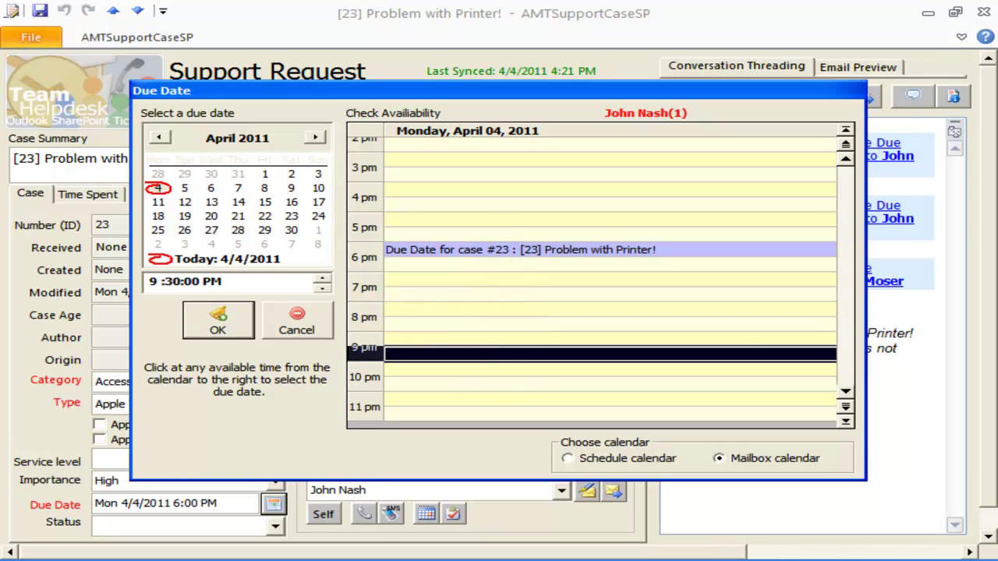
{"action": "left_click", "coordinate": [463, 296]}
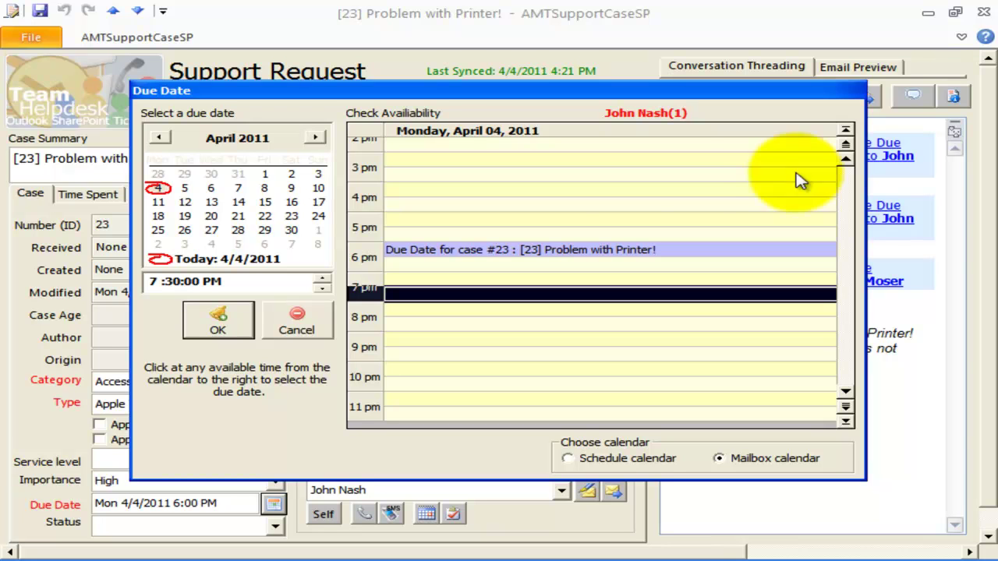
{"action": "left_click", "coordinate": [289, 322]}
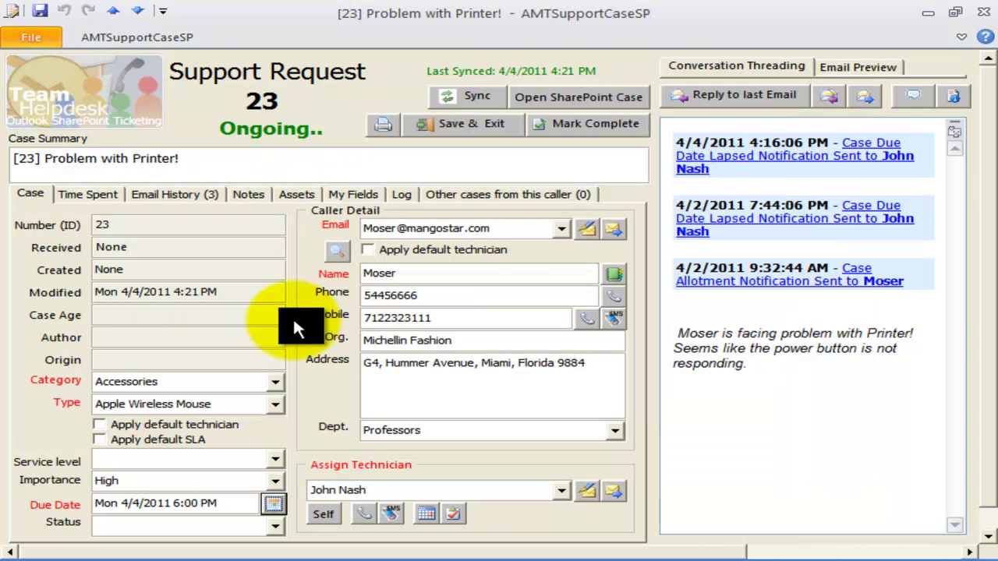
Step: Close the case form and tick automatic case task entries in Team Helpdesk Automation Options
{"action": "left_click", "coordinate": [980, 12]}
{"action": "left_click", "coordinate": [44, 40]}
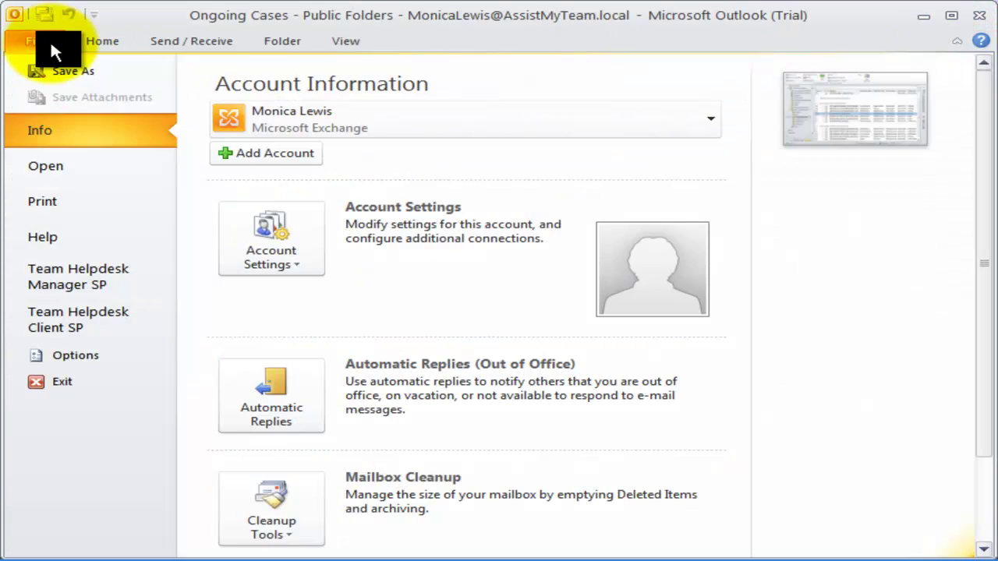
{"action": "left_click", "coordinate": [109, 272]}
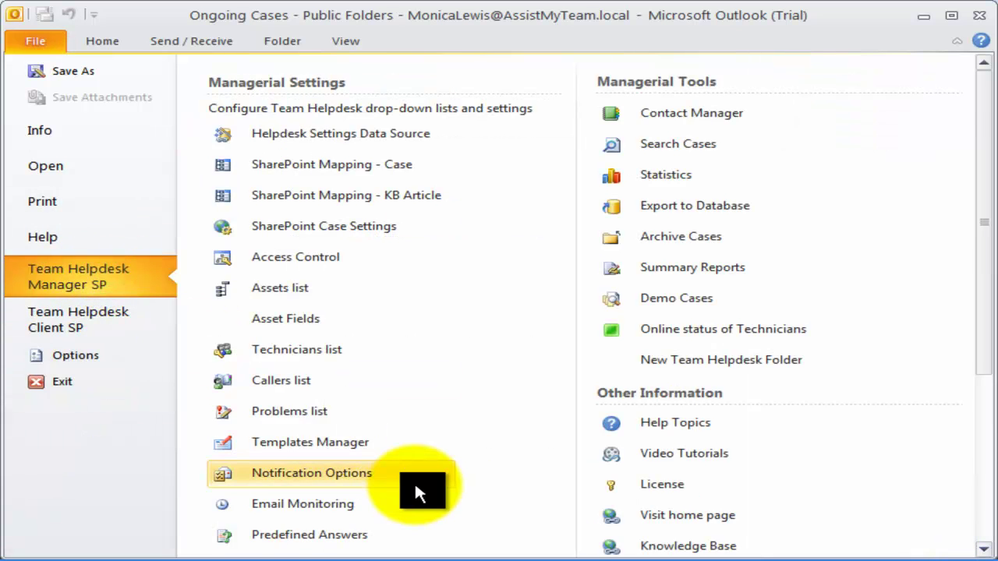
{"action": "scroll", "coordinate": [414, 481], "scroll_direction": "down", "scroll_amount": 3}
{"action": "left_click", "coordinate": [361, 489]}
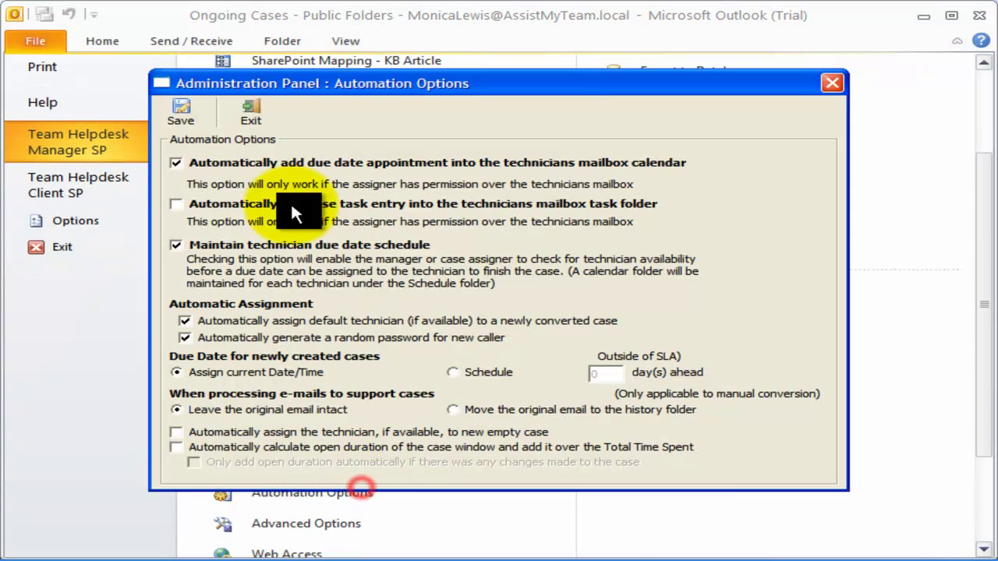
{"action": "left_click", "coordinate": [249, 205]}
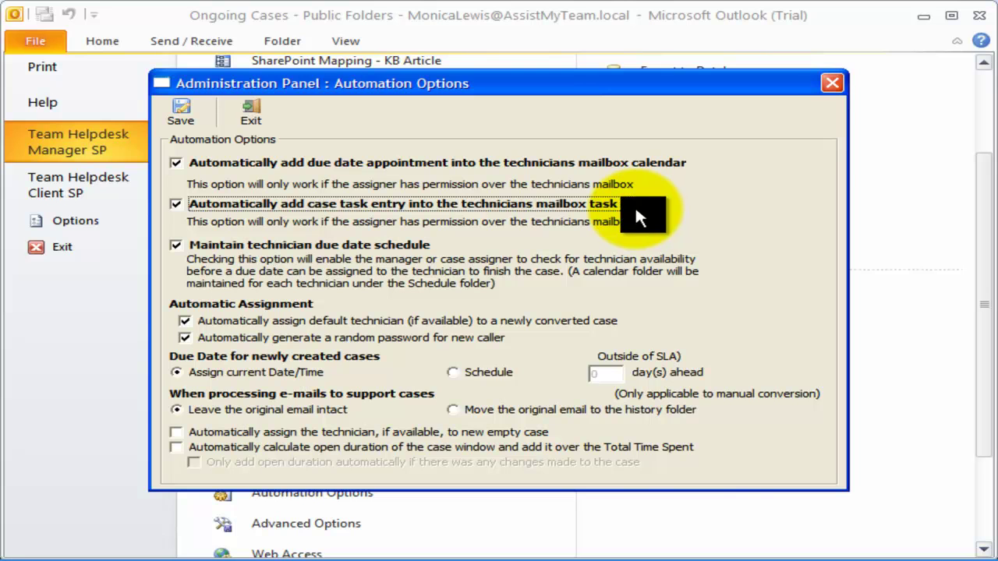
Step: Save the automation options and go to the Service Level Agreements settings
{"action": "left_click", "coordinate": [177, 121]}
{"action": "scroll", "coordinate": [394, 447], "scroll_direction": "down", "scroll_amount": 3}
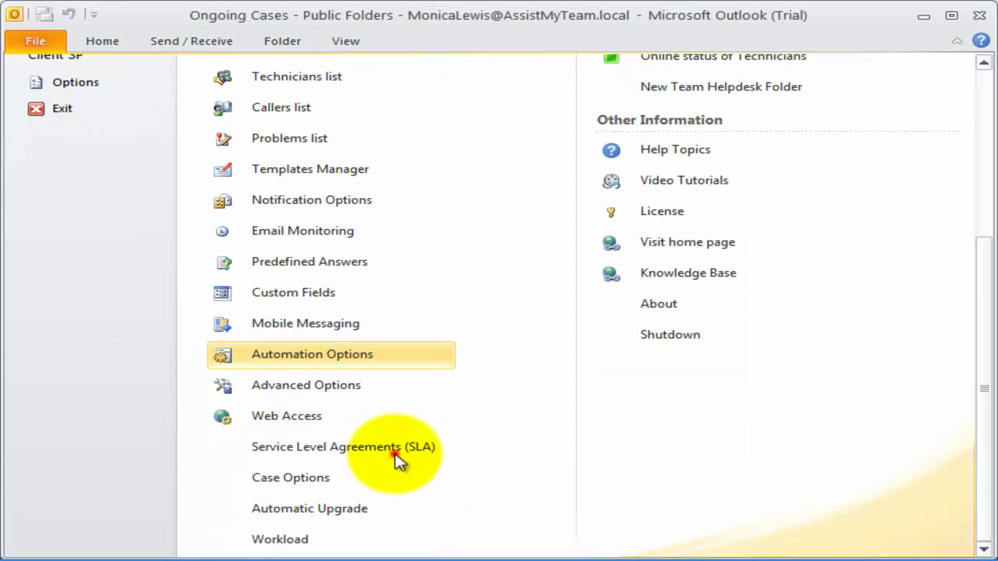
{"action": "left_click", "coordinate": [394, 447]}
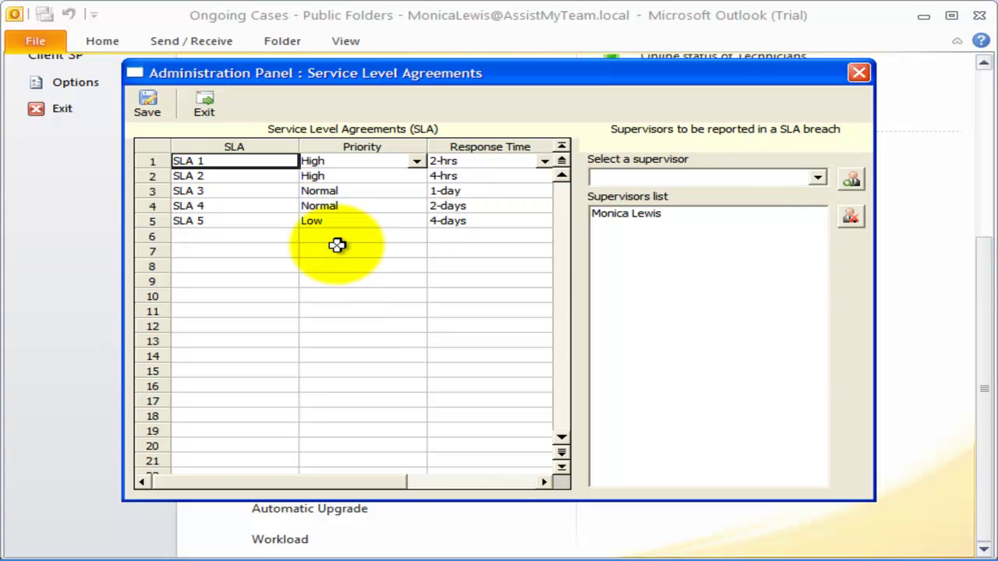
Step: Review the SLA 1–5 names and keep SLA 1 and SLA 2 at High priority
{"action": "left_click_drag", "start_coordinate": [216, 161], "coordinate": [223, 221]}
{"action": "left_click", "coordinate": [223, 239]}
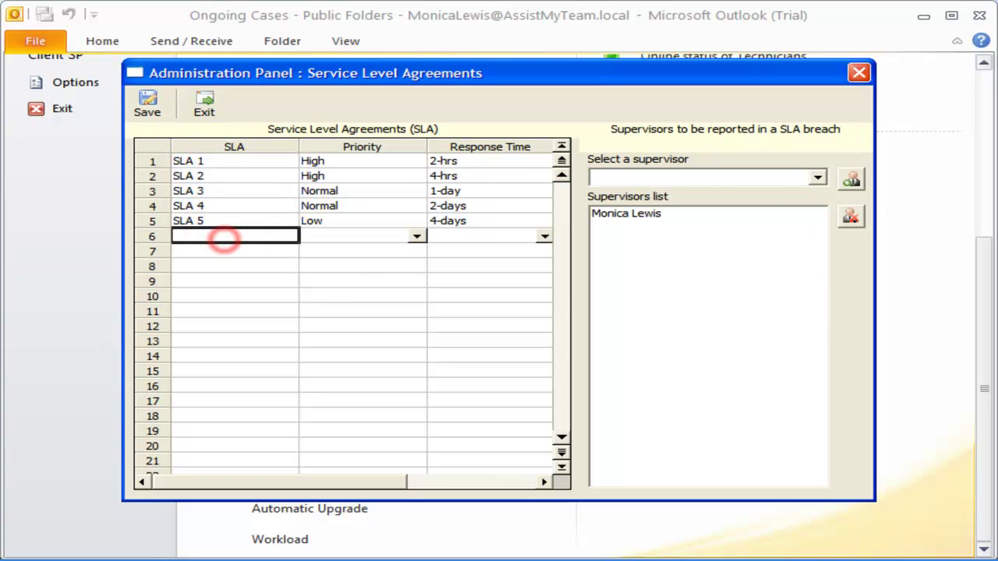
{"action": "left_click", "coordinate": [216, 191]}
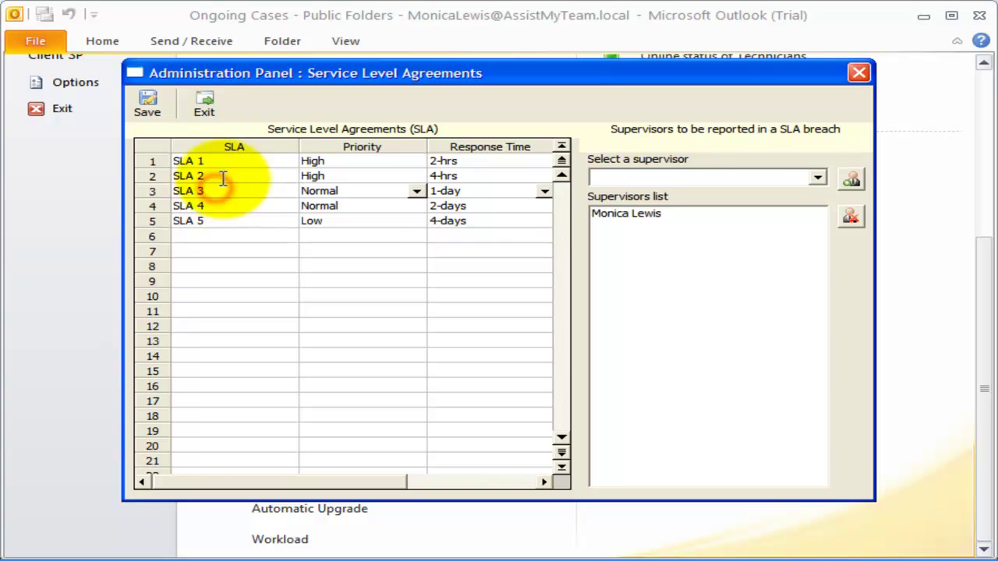
{"action": "left_click", "coordinate": [225, 191]}
{"action": "left_click", "coordinate": [346, 161]}
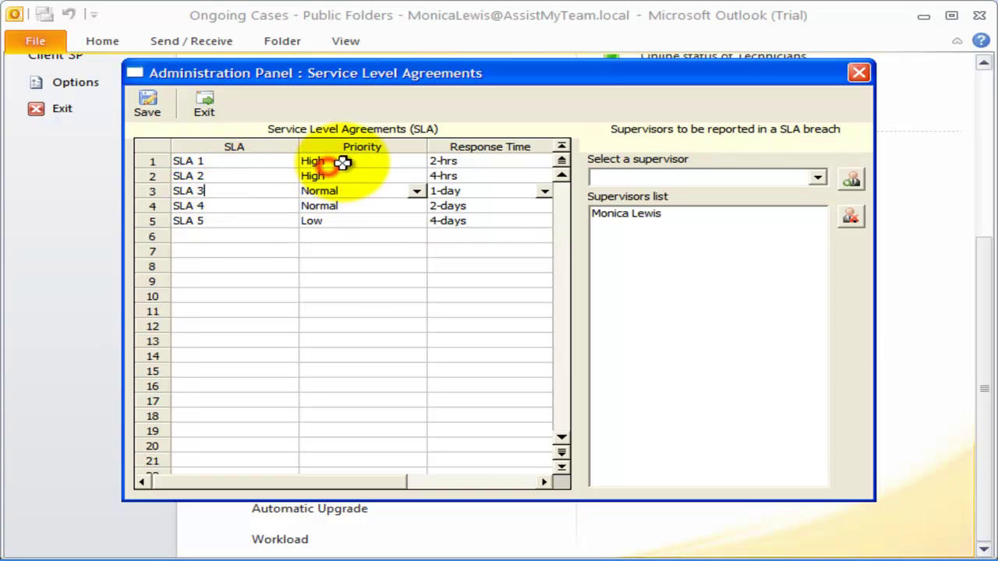
{"action": "left_click", "coordinate": [416, 161]}
{"action": "left_click", "coordinate": [419, 162]}
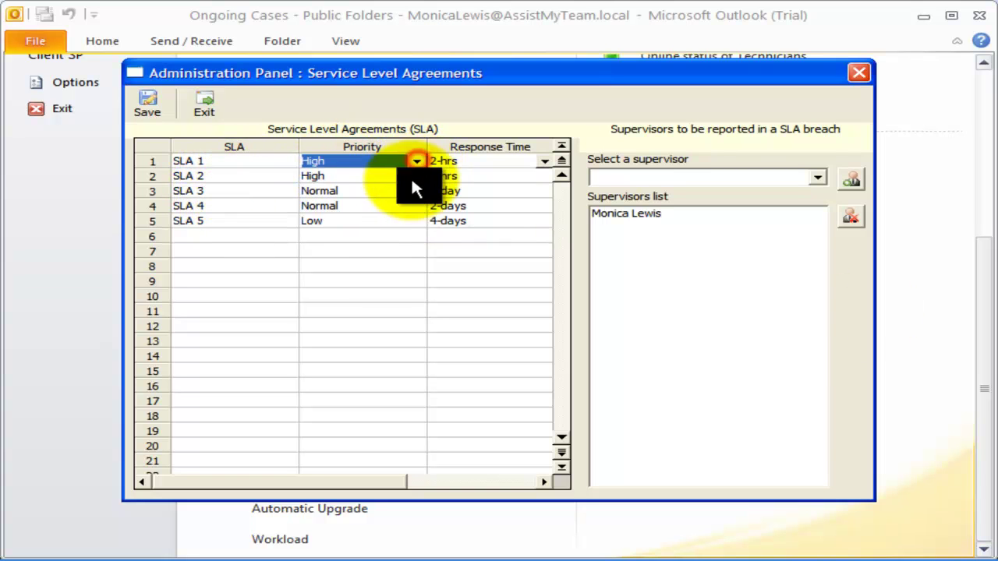
{"action": "left_click", "coordinate": [411, 176]}
{"action": "left_click", "coordinate": [411, 176]}
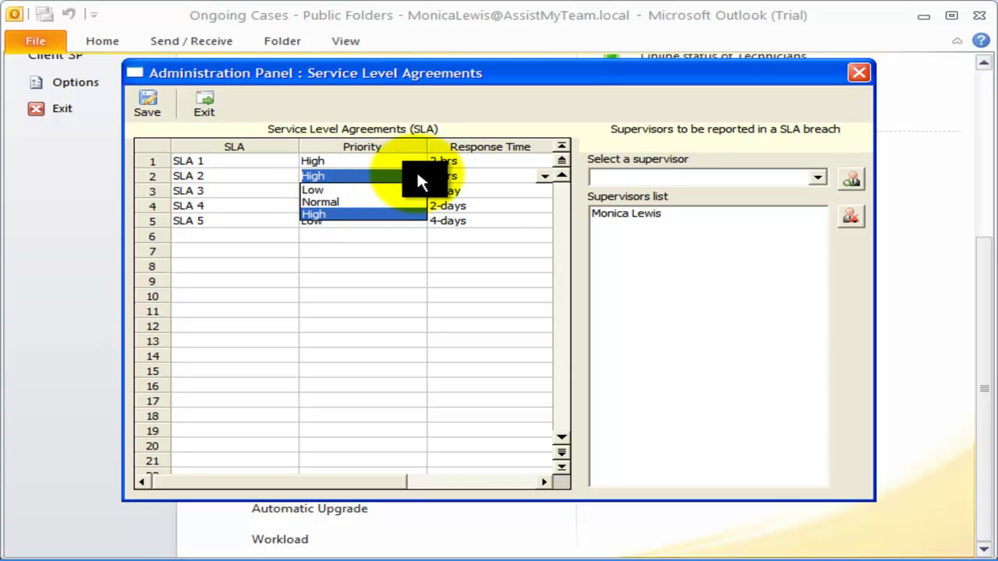
{"action": "left_click", "coordinate": [417, 173]}
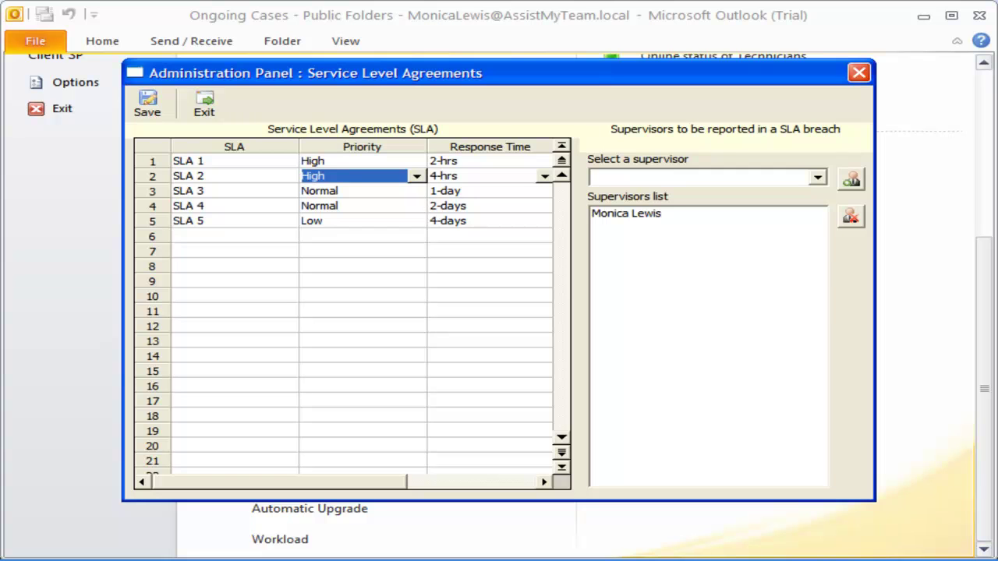
Step: Keep SLA 1's response time at 2-hrs
{"action": "left_click", "coordinate": [542, 160]}
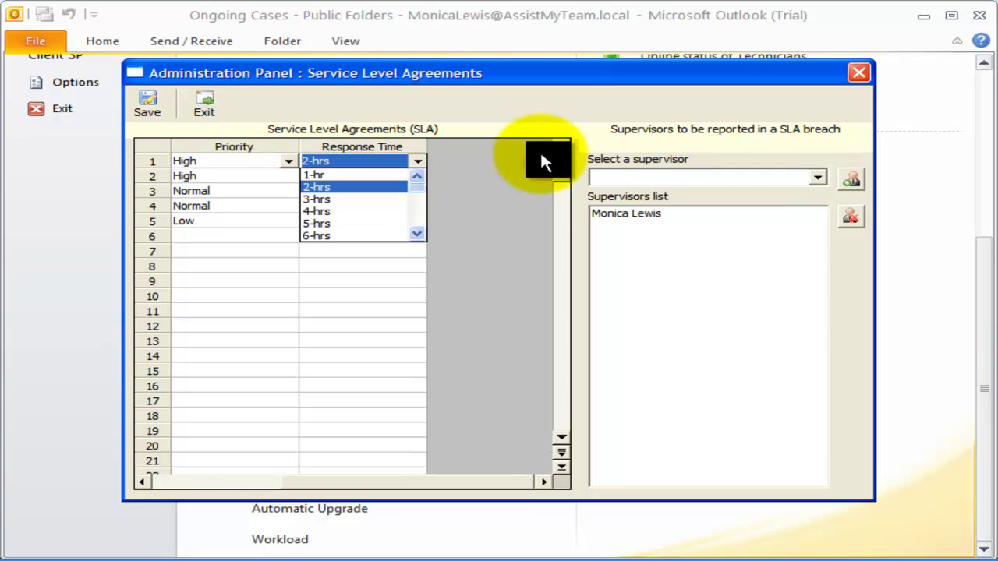
{"action": "left_click", "coordinate": [421, 162]}
{"action": "left_click", "coordinate": [418, 163]}
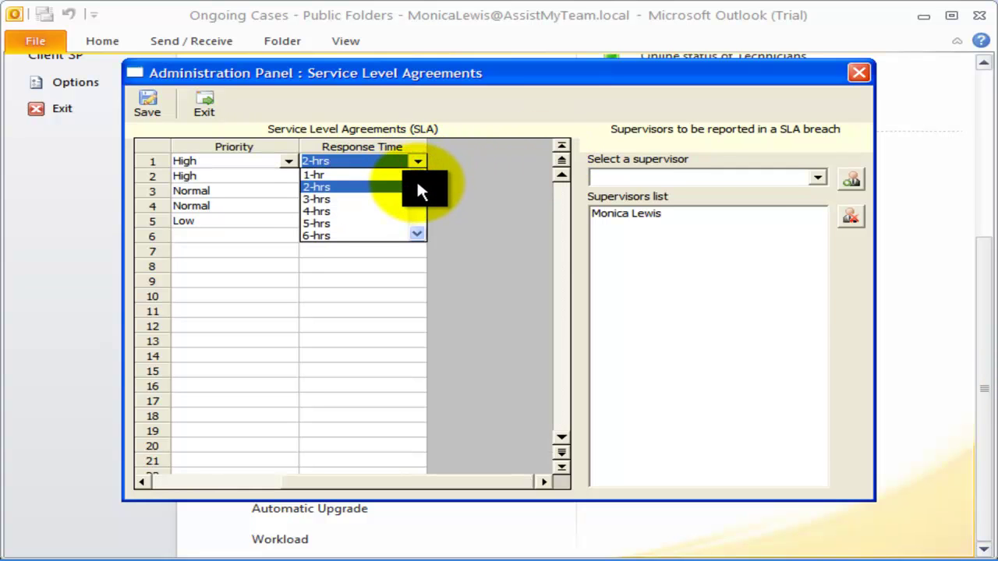
{"action": "left_click_drag", "start_coordinate": [416, 187], "coordinate": [421, 226]}
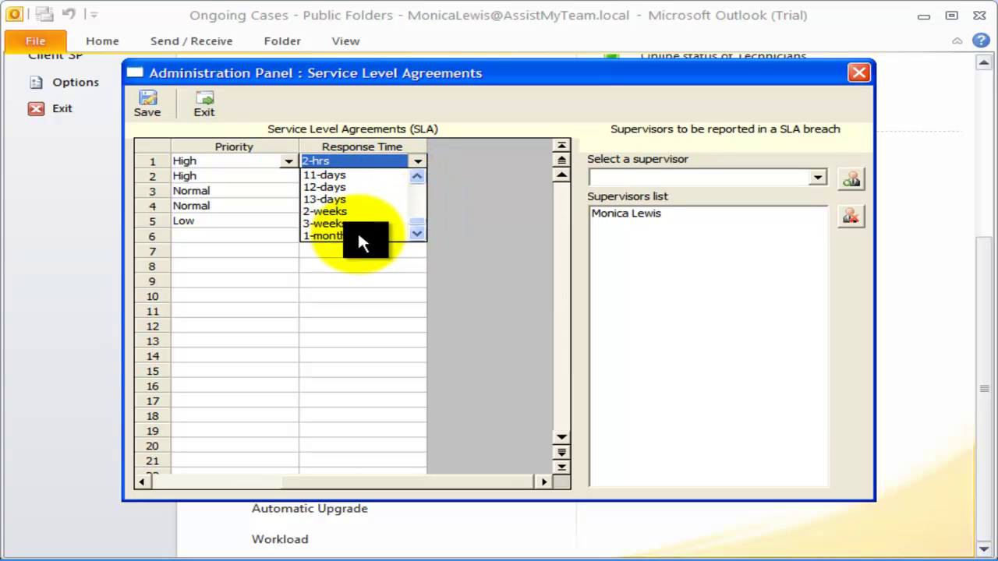
{"action": "key", "text": "Escape"}
Step: Add a second supervisor to the SLA-breach report list and save the SLA settings
{"action": "left_click", "coordinate": [734, 170]}
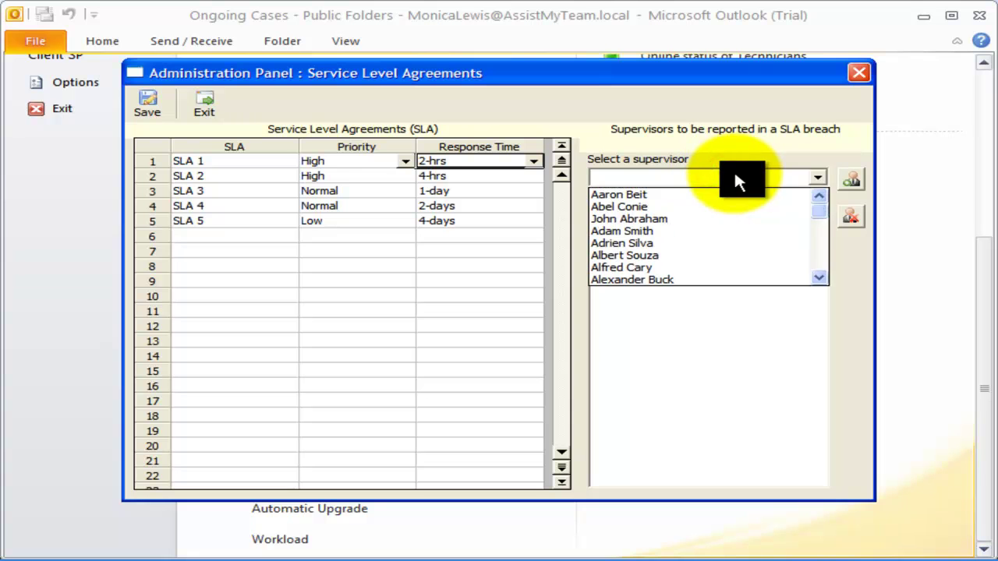
{"action": "left_click", "coordinate": [734, 170]}
{"action": "left_click", "coordinate": [733, 170]}
{"action": "left_click_drag", "start_coordinate": [813, 206], "coordinate": [820, 265]}
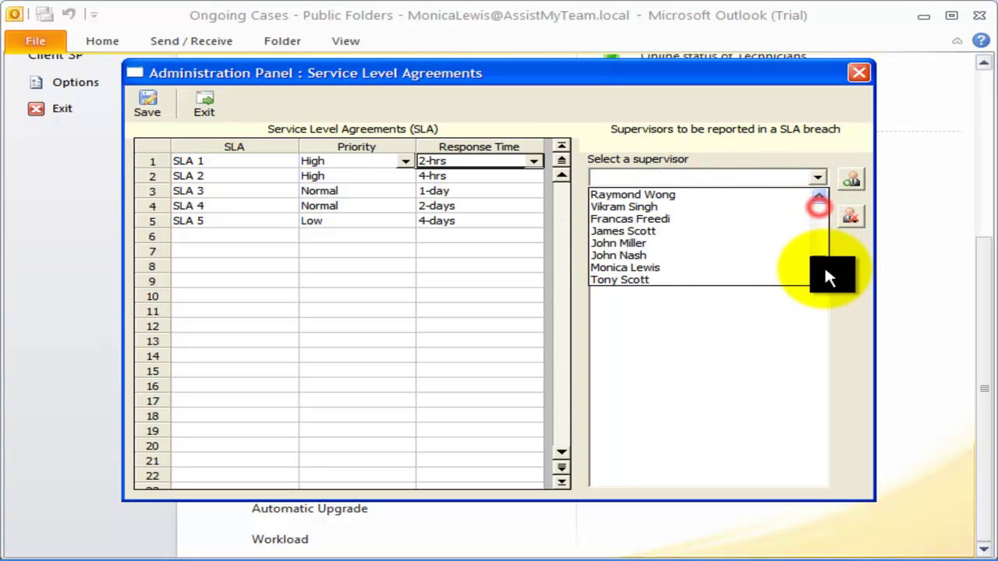
{"action": "left_click", "coordinate": [725, 221]}
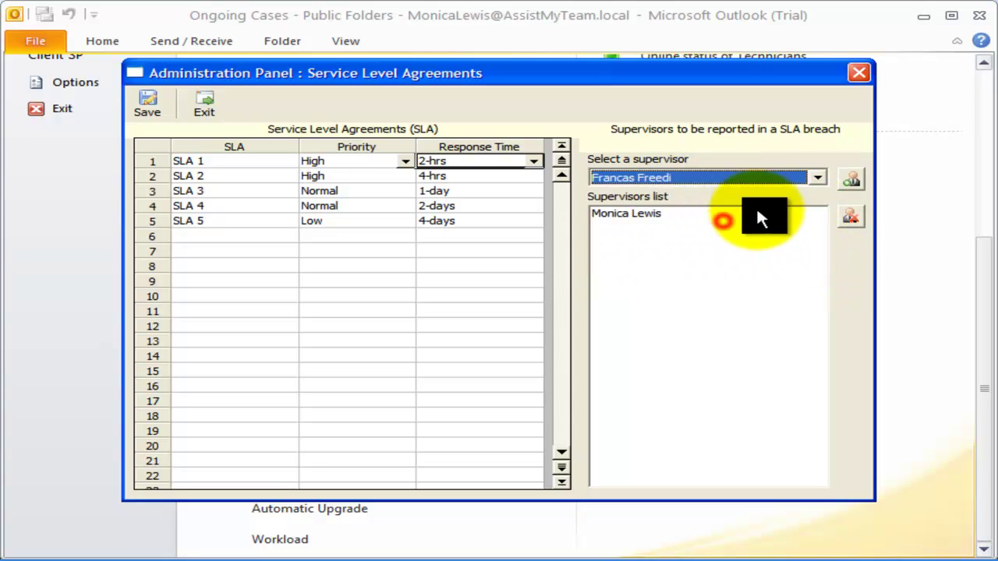
{"action": "left_click", "coordinate": [849, 178]}
{"action": "left_click", "coordinate": [695, 225]}
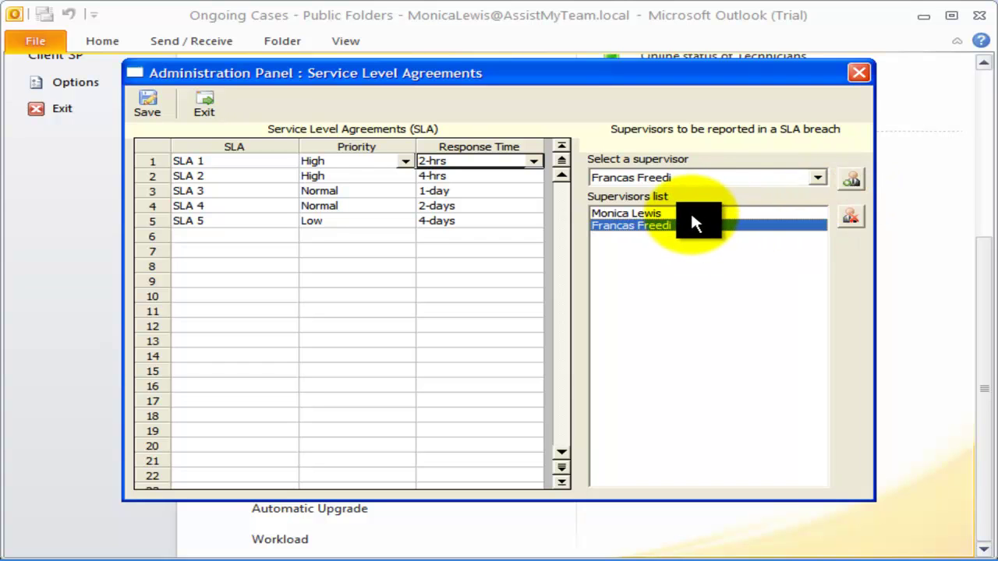
{"action": "left_click", "coordinate": [156, 113]}
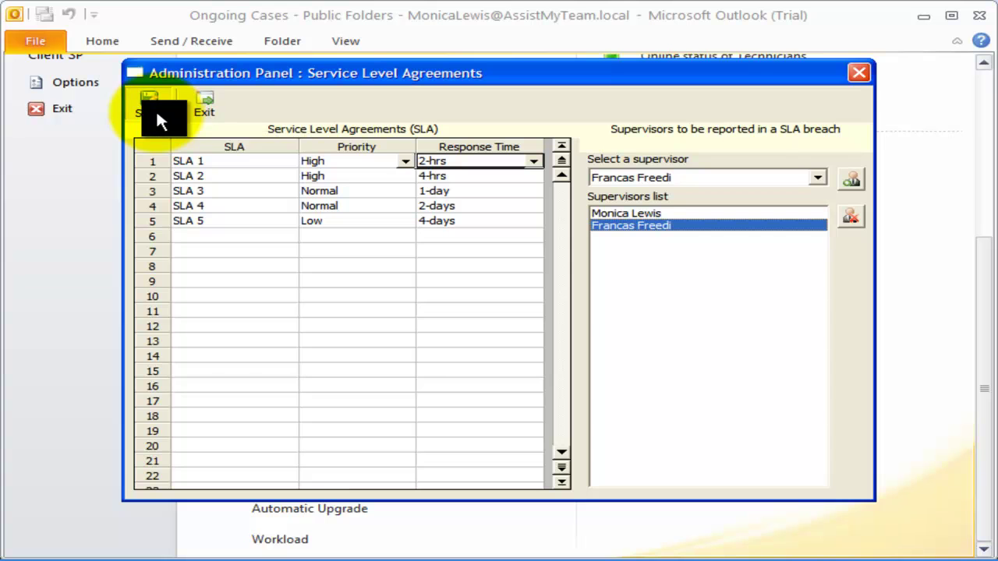
Step: Assign SLA 1 to case 23 and accept updating its due date and priority
{"action": "left_click", "coordinate": [103, 39]}
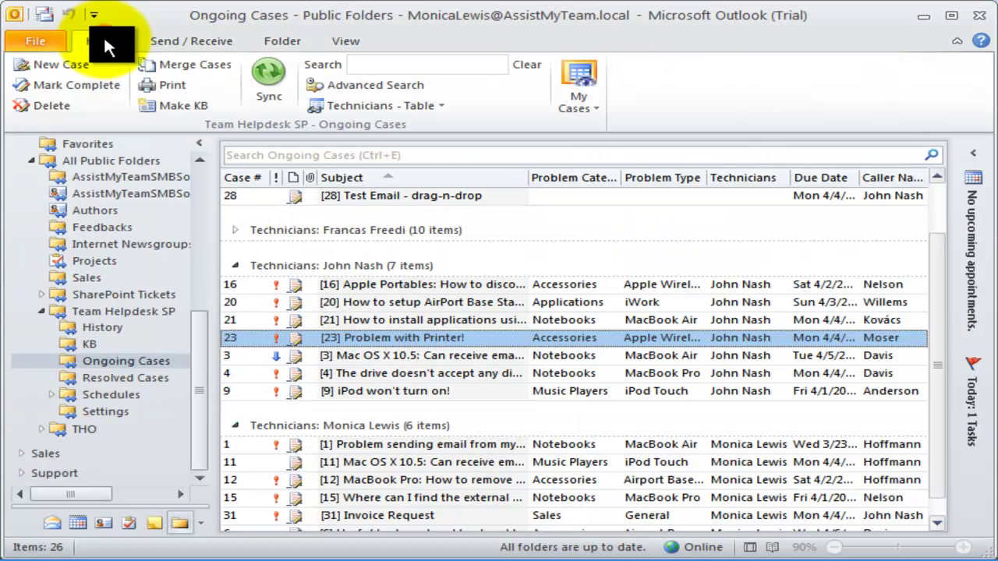
{"action": "double_click", "coordinate": [403, 338]}
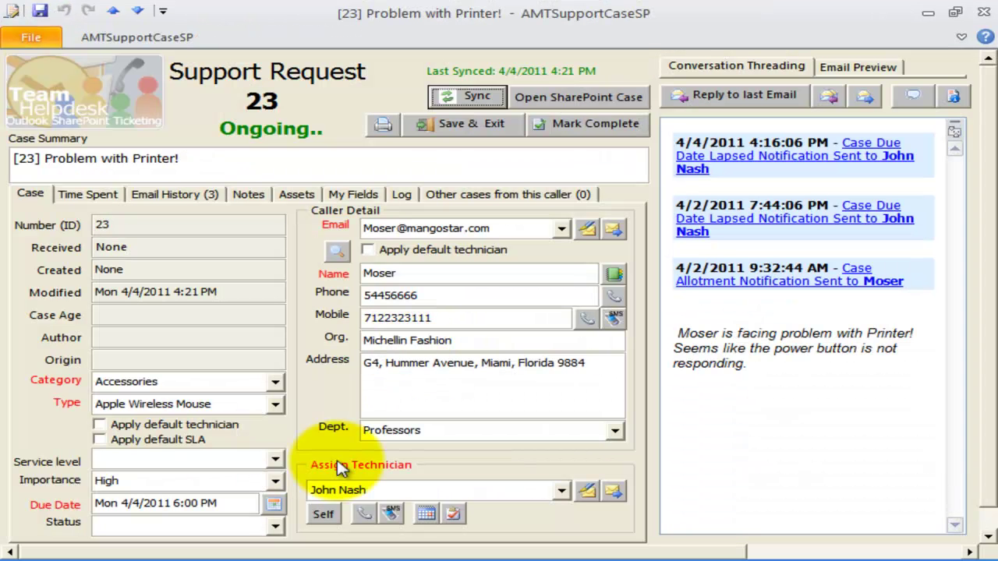
{"action": "left_click", "coordinate": [274, 460]}
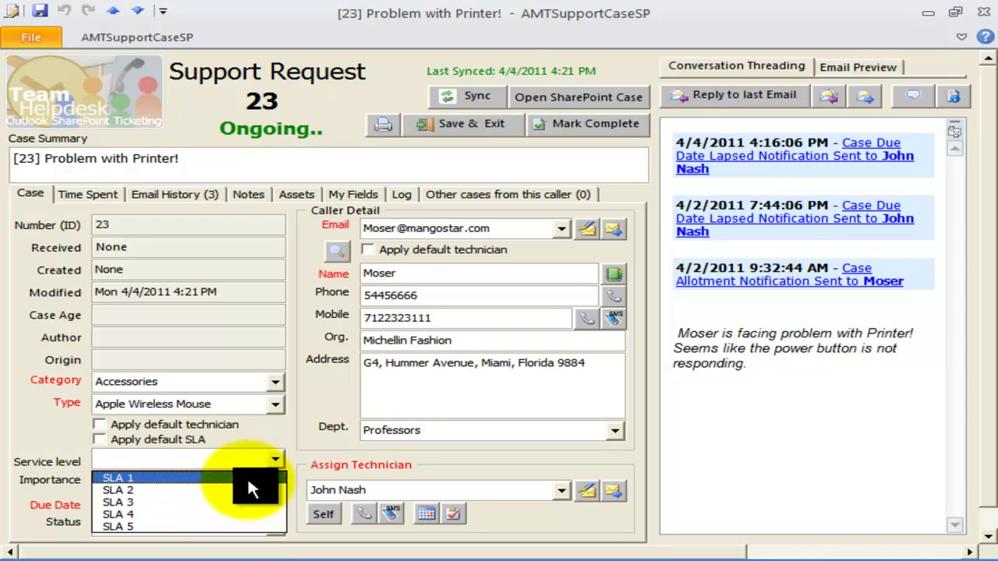
{"action": "left_click", "coordinate": [277, 456]}
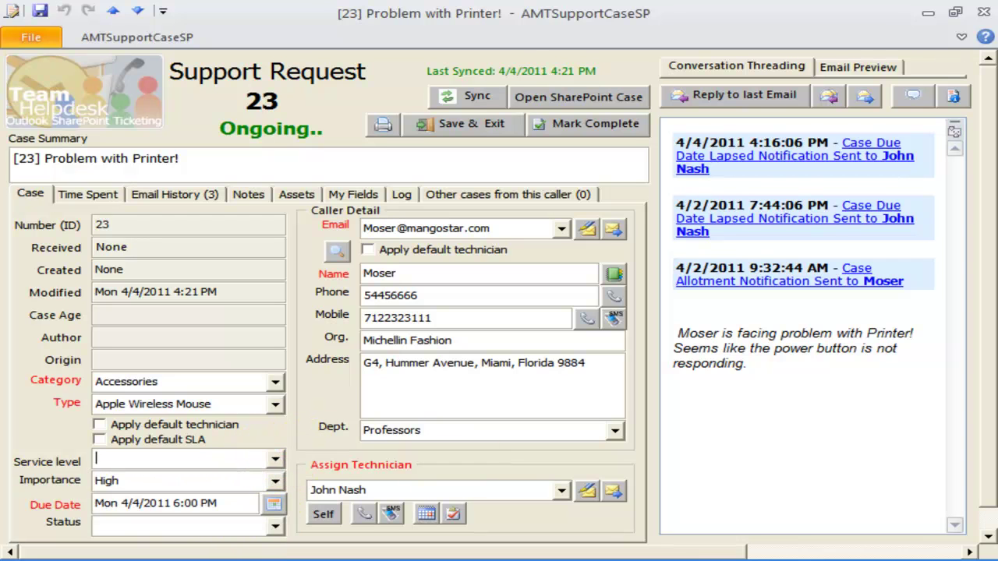
{"action": "left_click", "coordinate": [274, 456]}
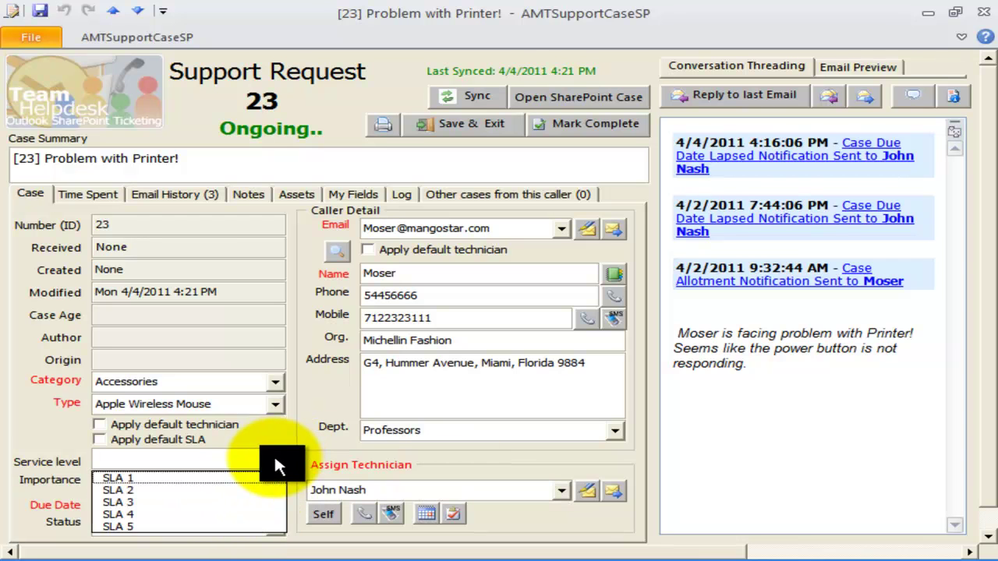
{"action": "left_click", "coordinate": [230, 478]}
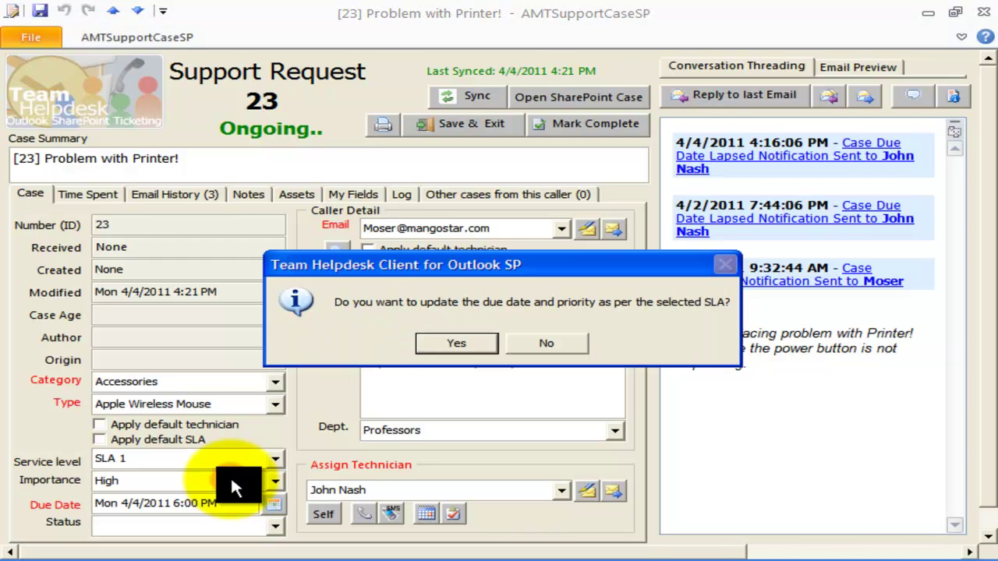
{"action": "left_click", "coordinate": [448, 343]}
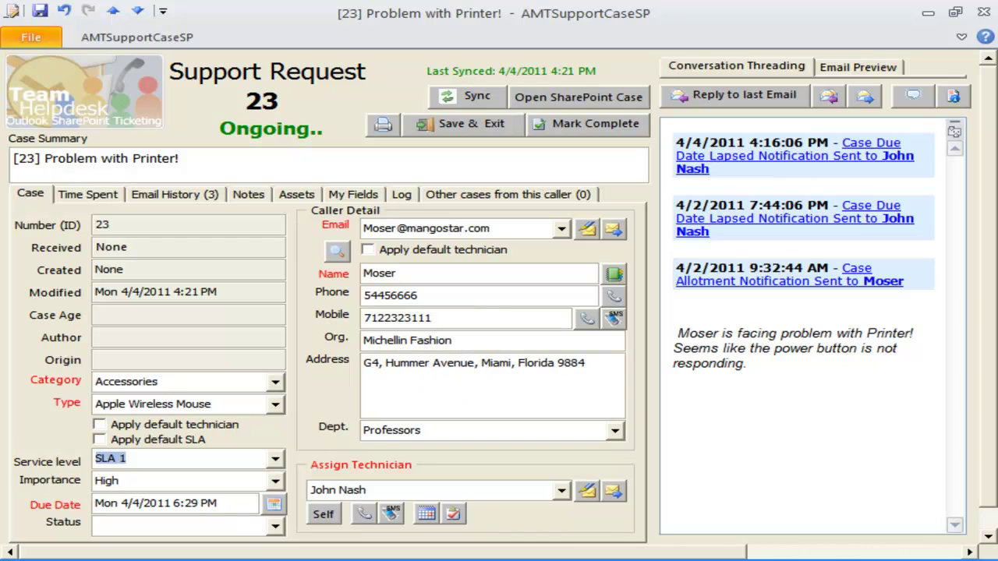
Step: Confirm the recalculated 6:29 PM due date and High importance, then minimize the case form
{"action": "left_click", "coordinate": [124, 505]}
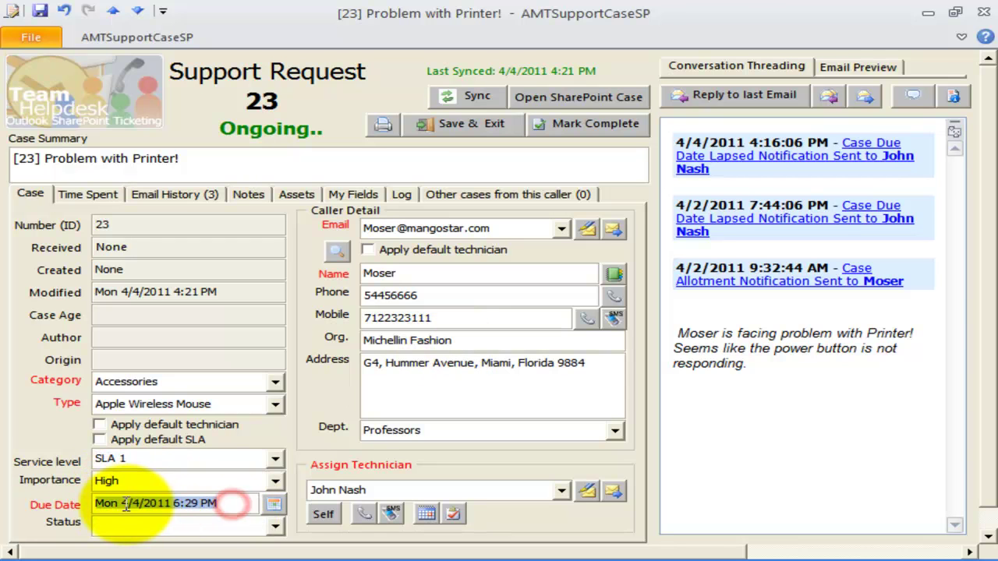
{"action": "left_click", "coordinate": [125, 500]}
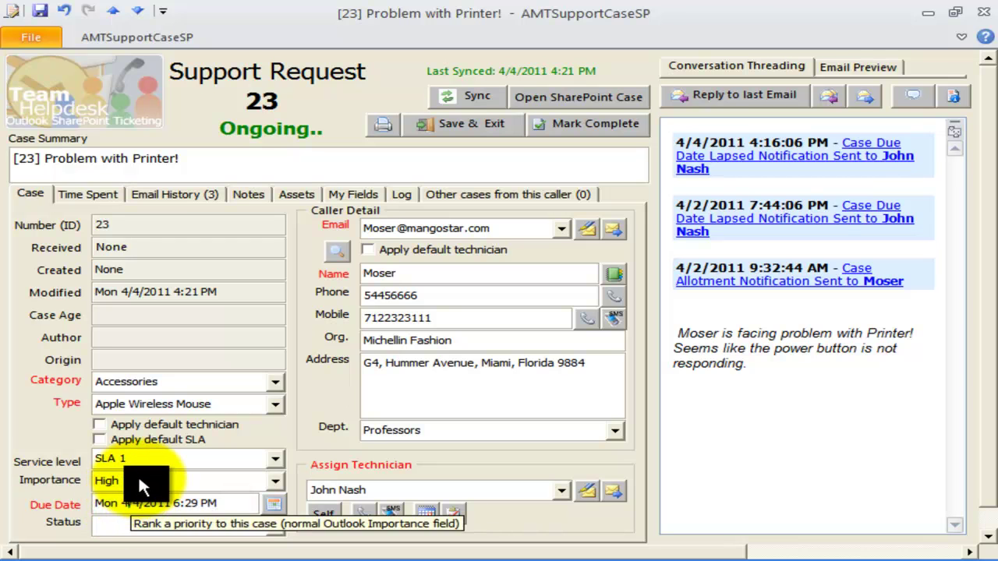
{"action": "left_click", "coordinate": [140, 481]}
{"action": "left_click", "coordinate": [140, 481]}
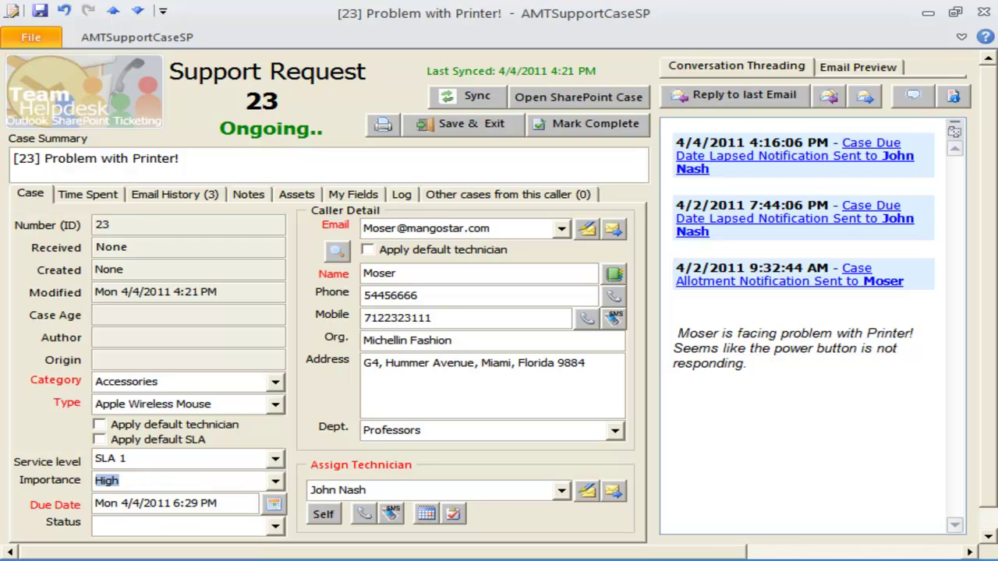
{"action": "left_click", "coordinate": [929, 18]}
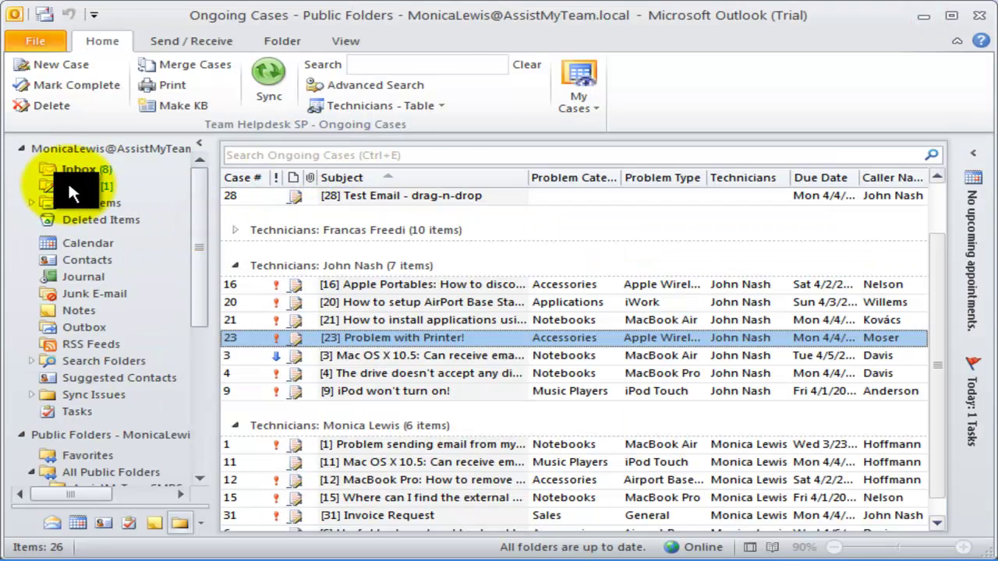
{"action": "left_click", "coordinate": [68, 171]}
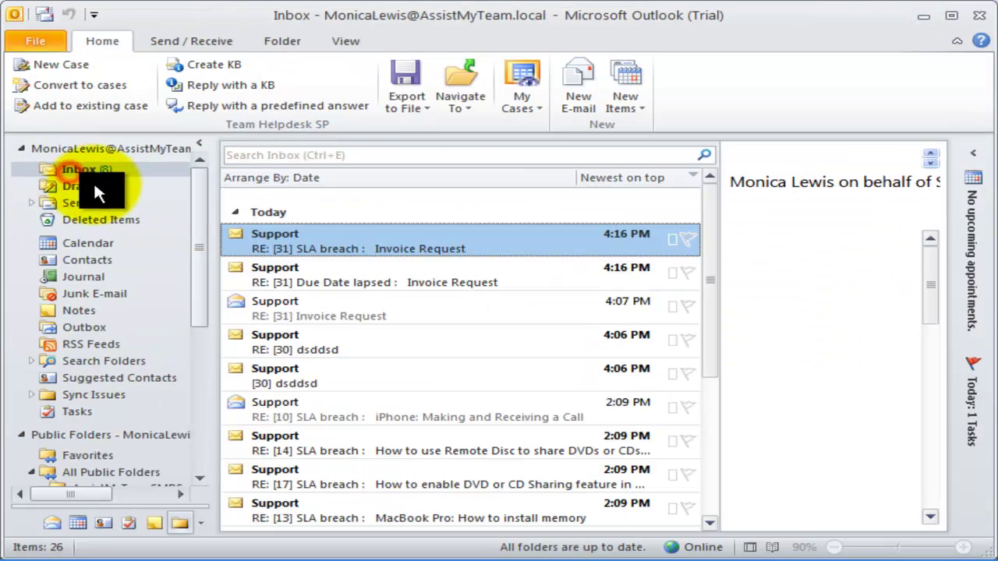
{"action": "double_click", "coordinate": [464, 235]}
{"action": "left_click_drag", "start_coordinate": [84, 297], "coordinate": [173, 312]}
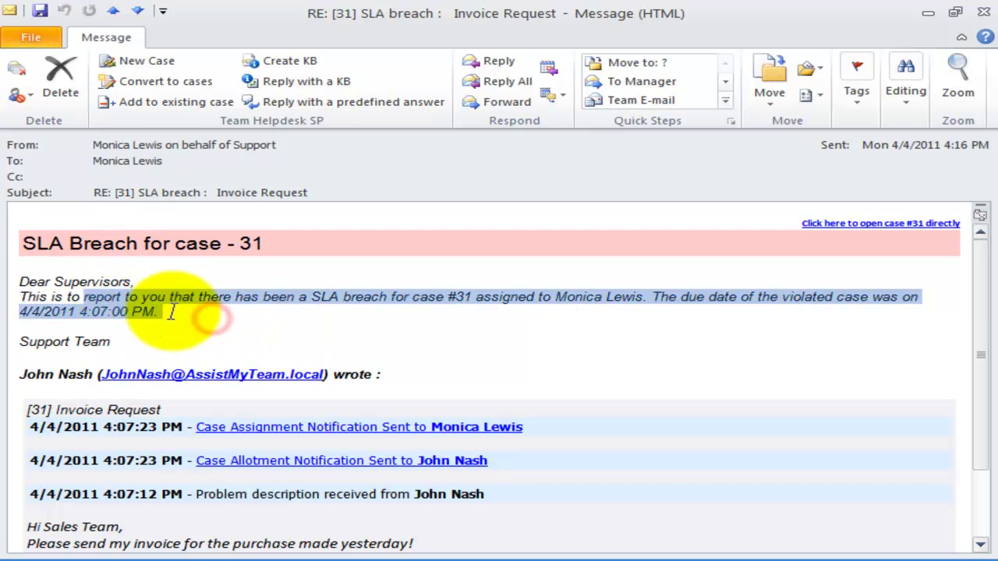
{"action": "left_click", "coordinate": [174, 314]}
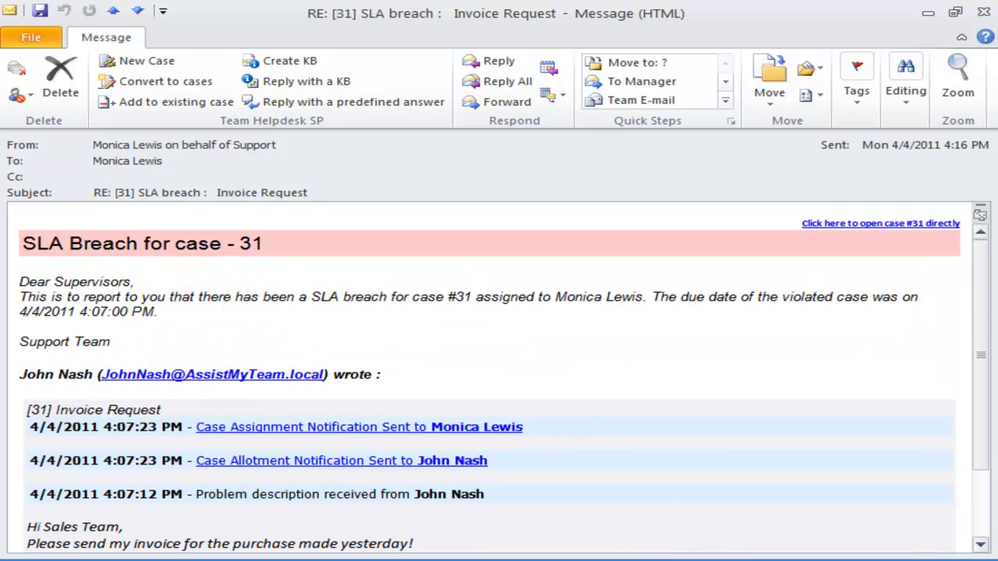
{"action": "left_click", "coordinate": [770, 344]}
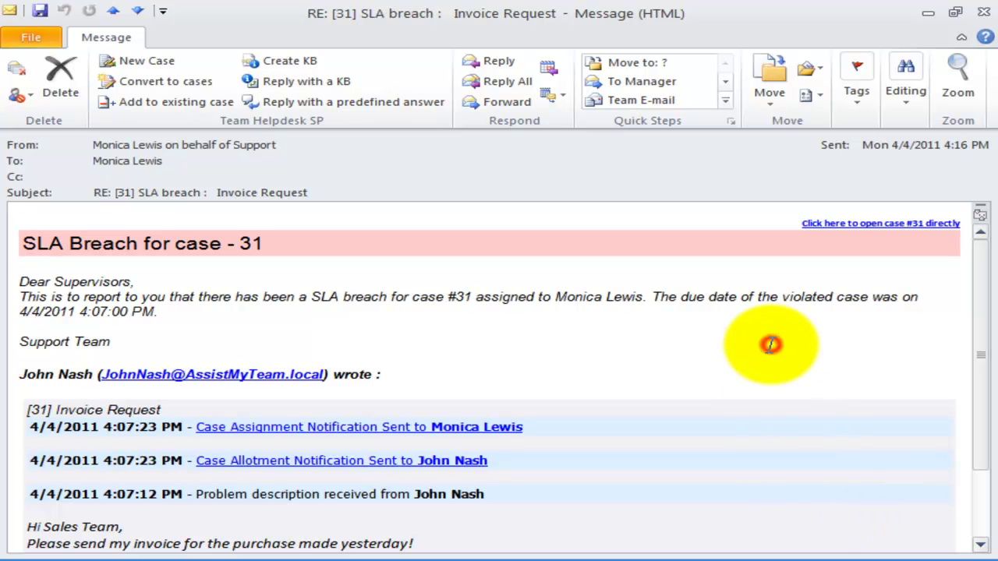
{"action": "left_click", "coordinate": [984, 15]}
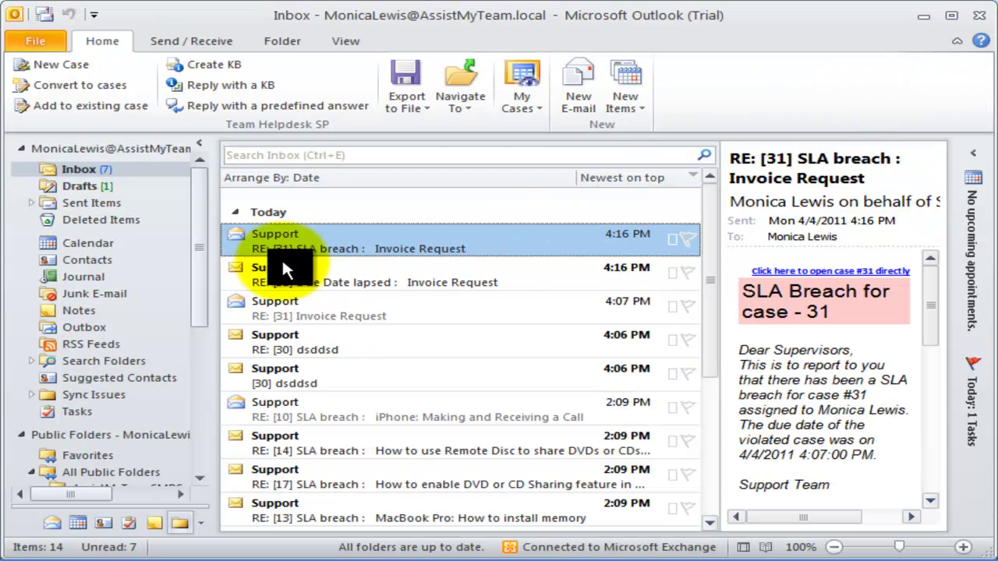
{"action": "left_click", "coordinate": [195, 353]}
{"action": "left_click", "coordinate": [457, 95]}
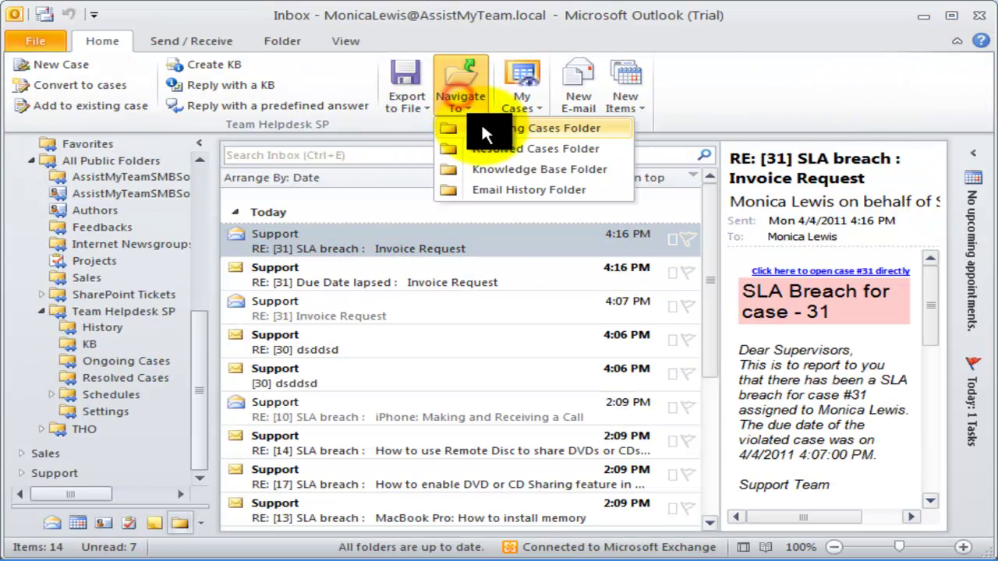
{"action": "left_click", "coordinate": [480, 125]}
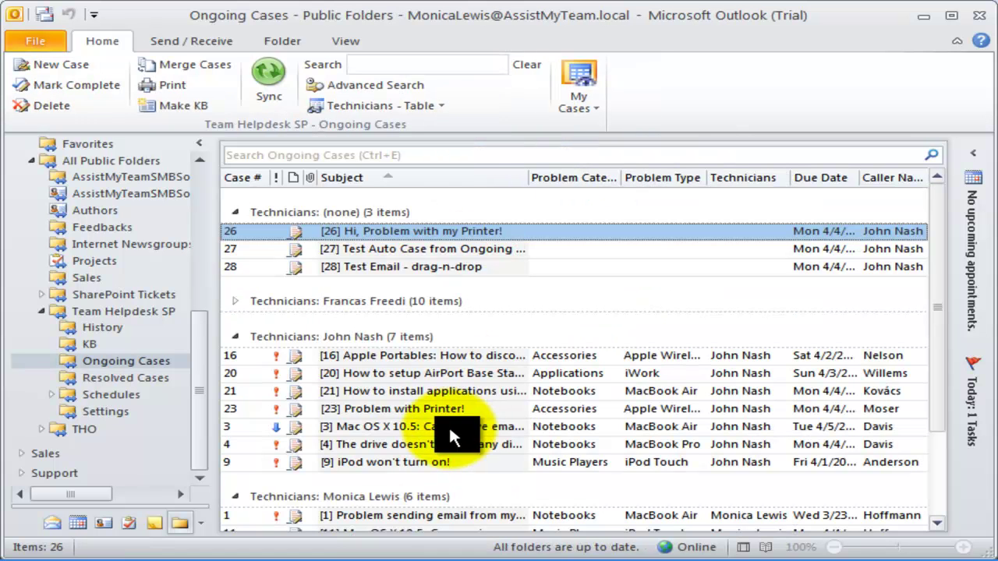